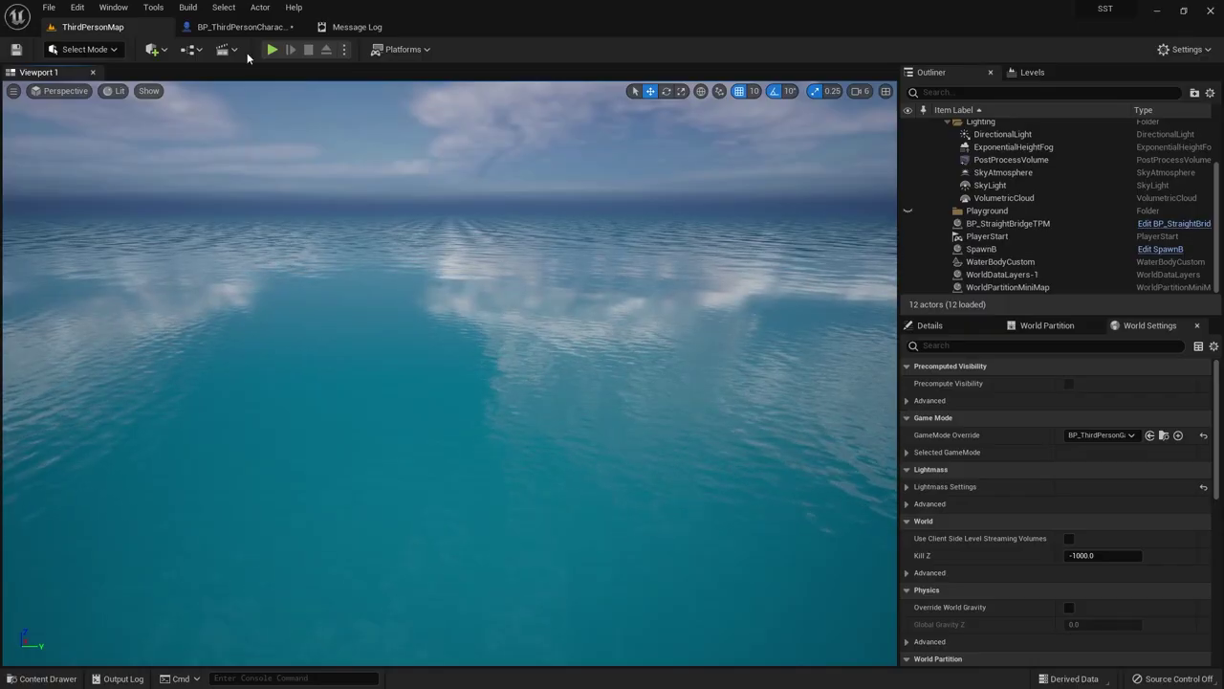
- Test-play the level briefly, then return to the BP_ThirdPersonCharacter Event Graph
click(271, 49)
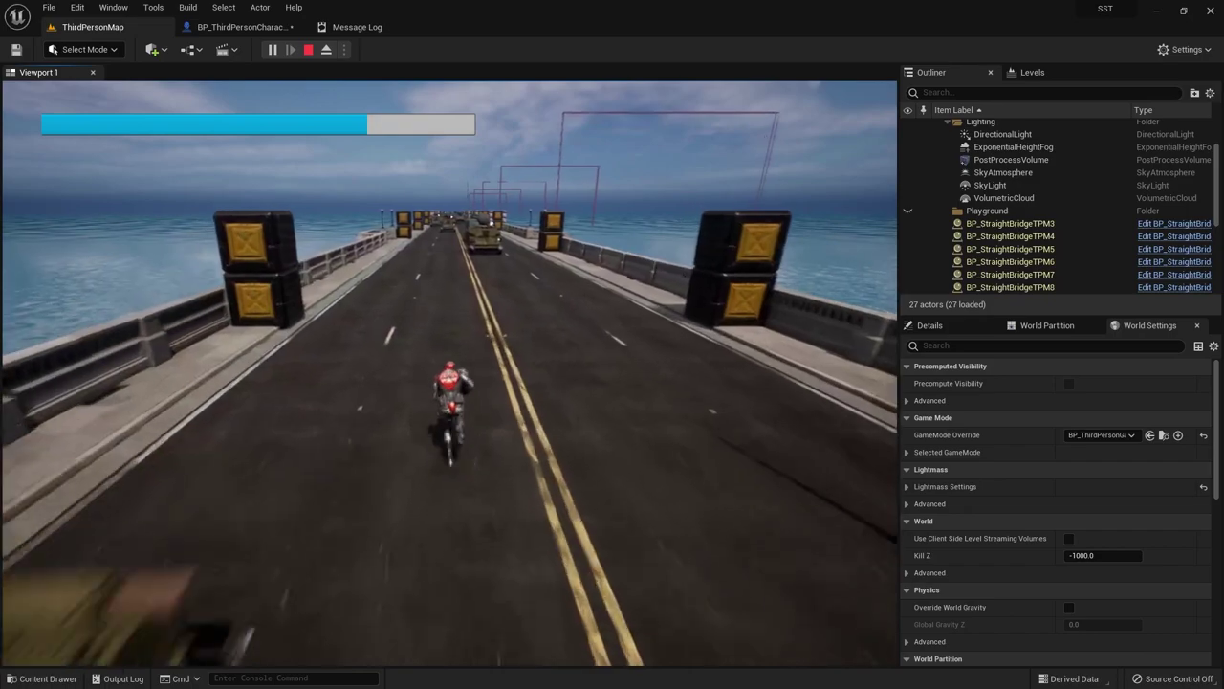
key(Escape)
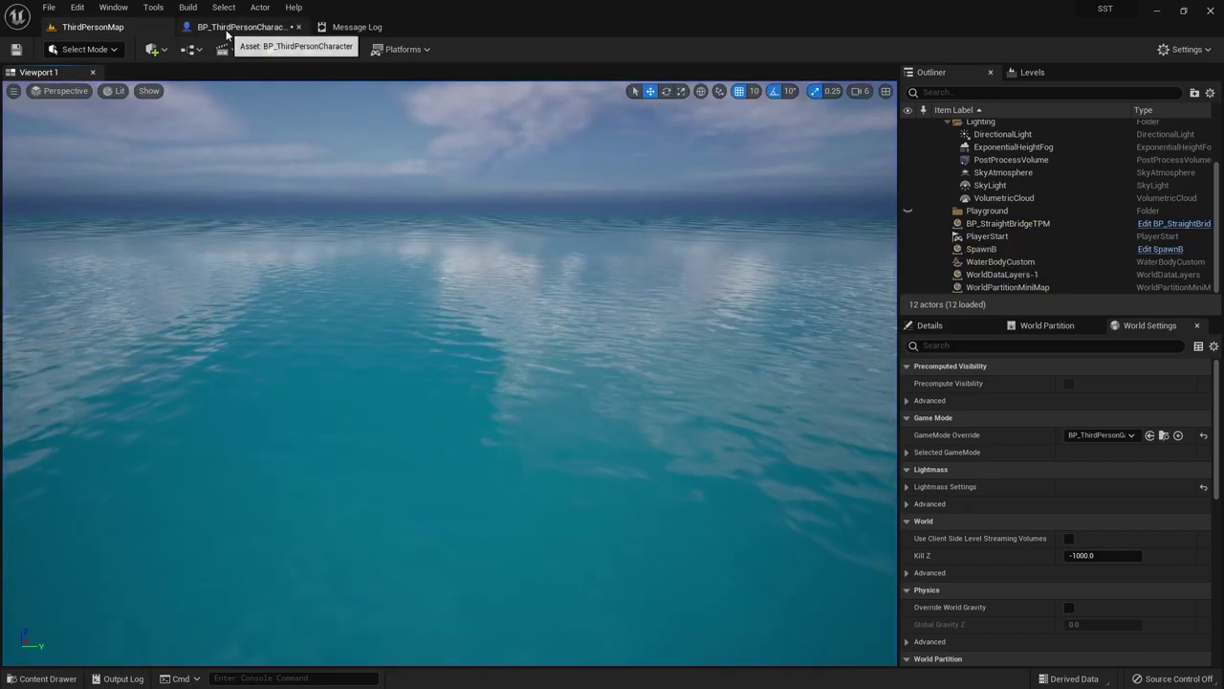
click(262, 28)
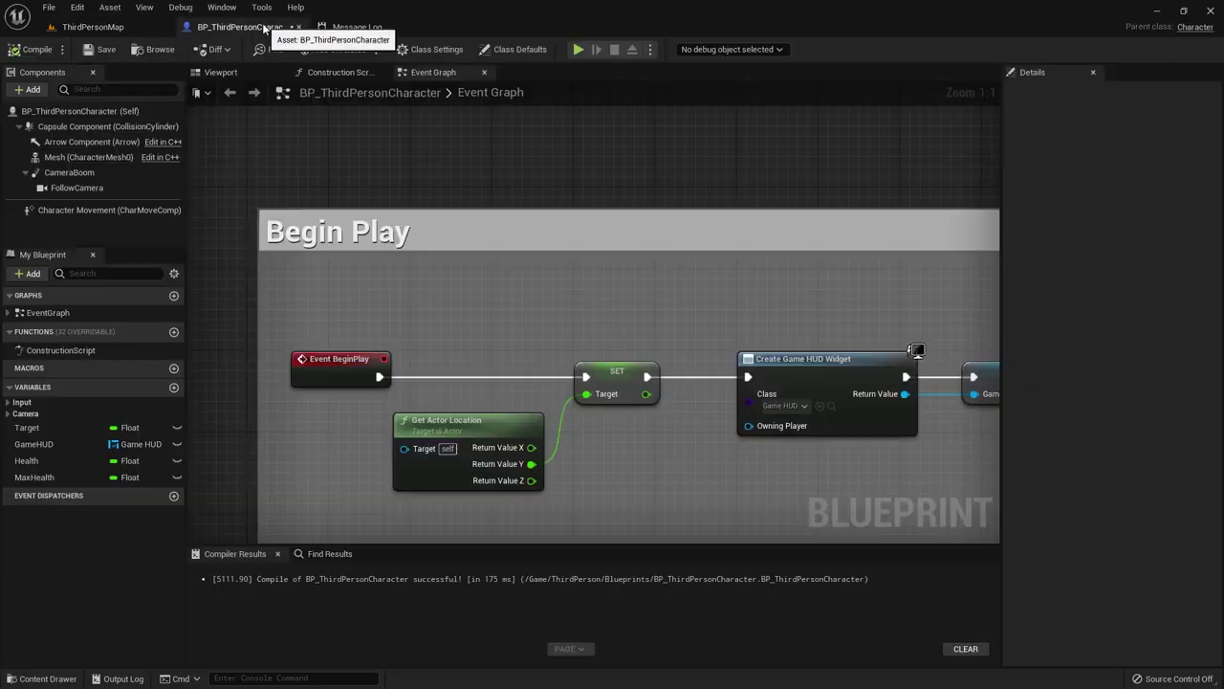
- Clear some empty graph space and place a Left Shift keyboard event node there
scroll(450, 280, down, 3)
mouse_move(503, 244)
right_down()
mouse_move(512, 439)
mouse_move(536, 482)
right_up()
scroll(431, 335, up, 1)
scroll(446, 312, up, 2)
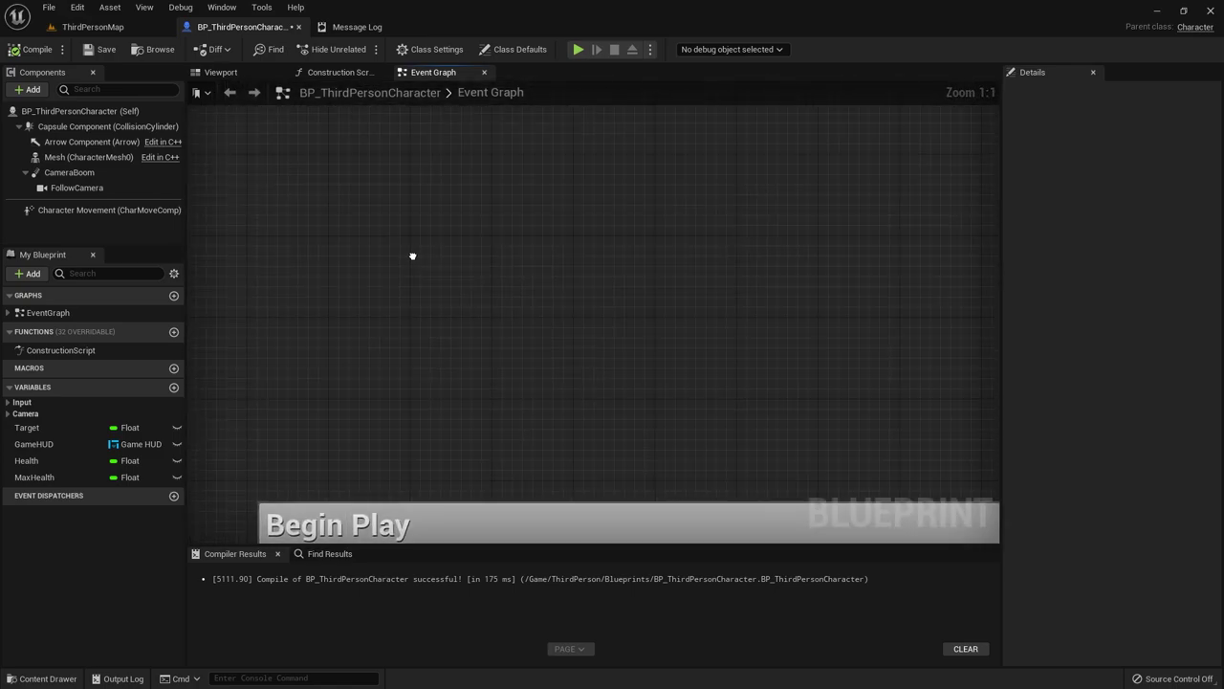
right_drag(404, 240, 349, 213)
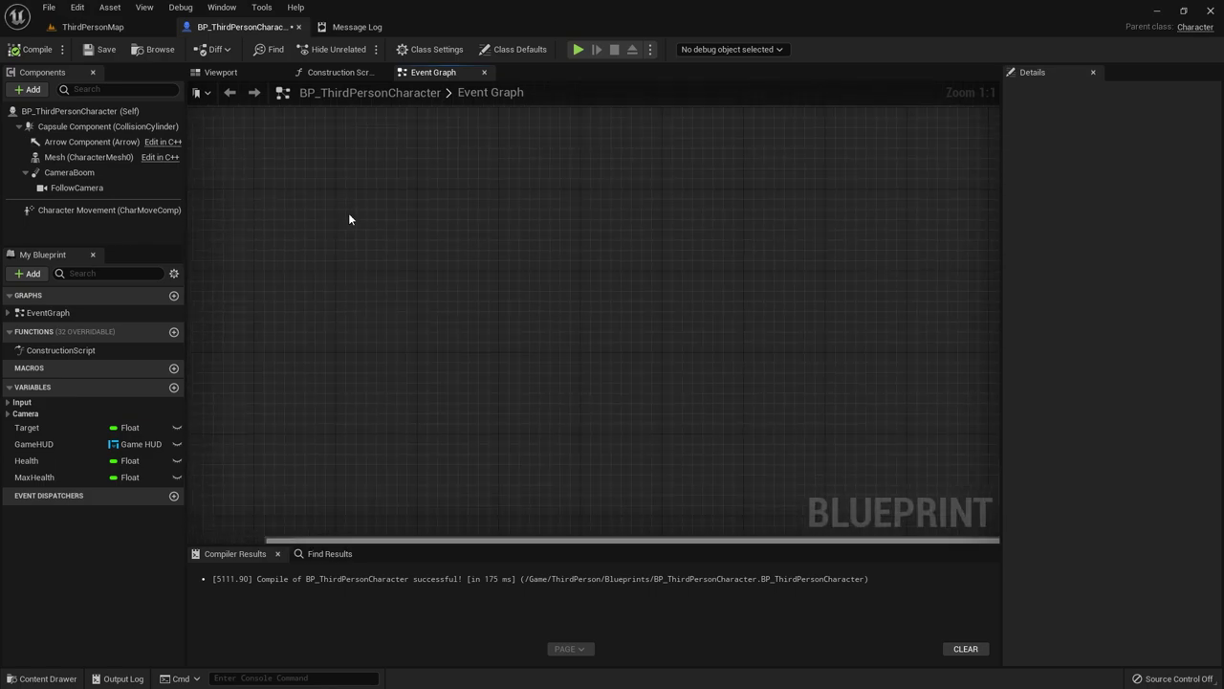
right_click(336, 204)
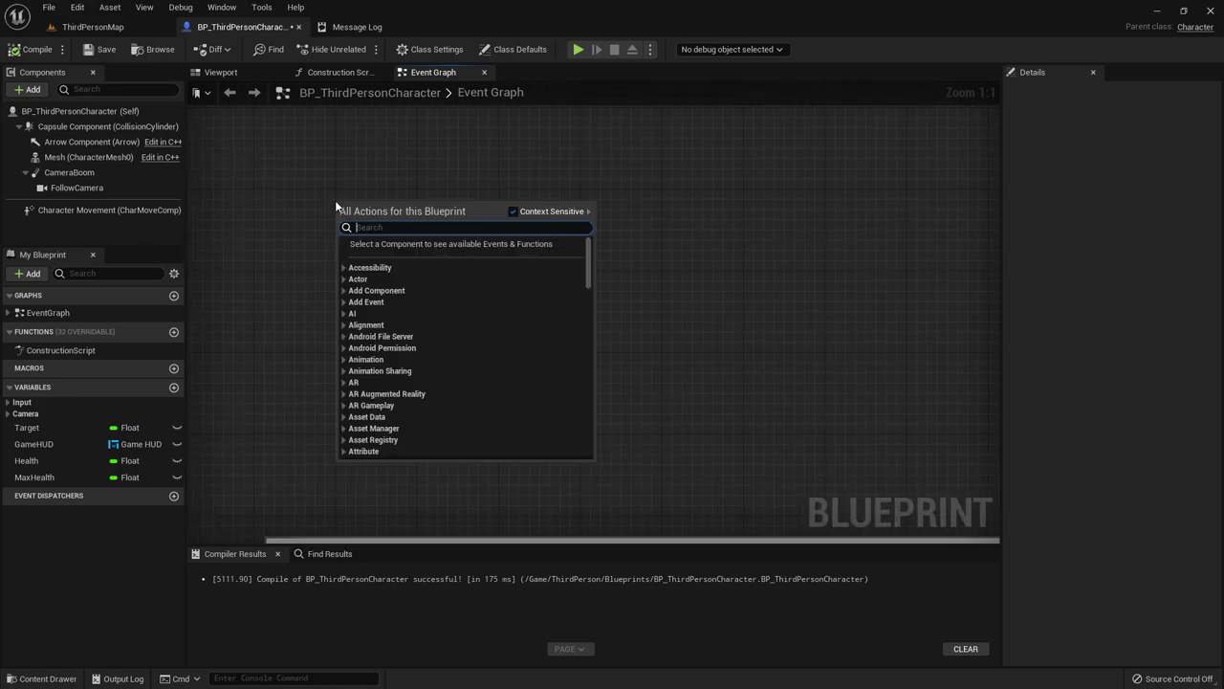
text(left shif)
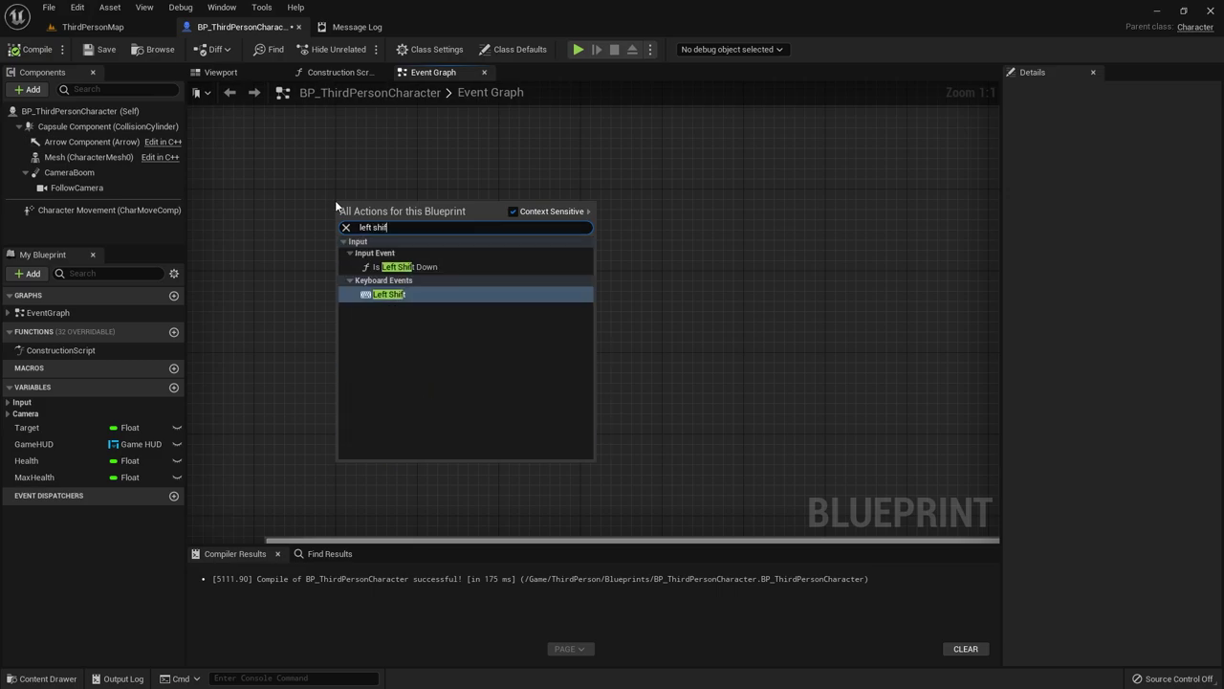
click(403, 297)
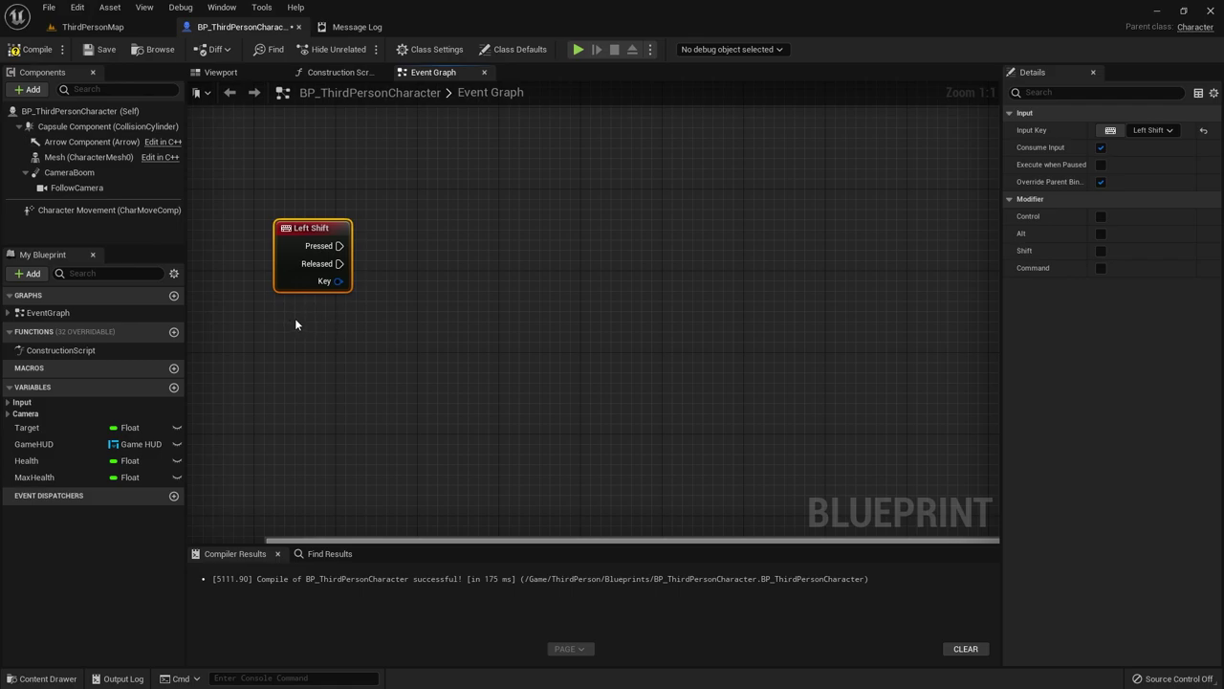
- Wire a new Set Actor Location node from Left Shift Pressed and move it right
drag(339, 246, 561, 284)
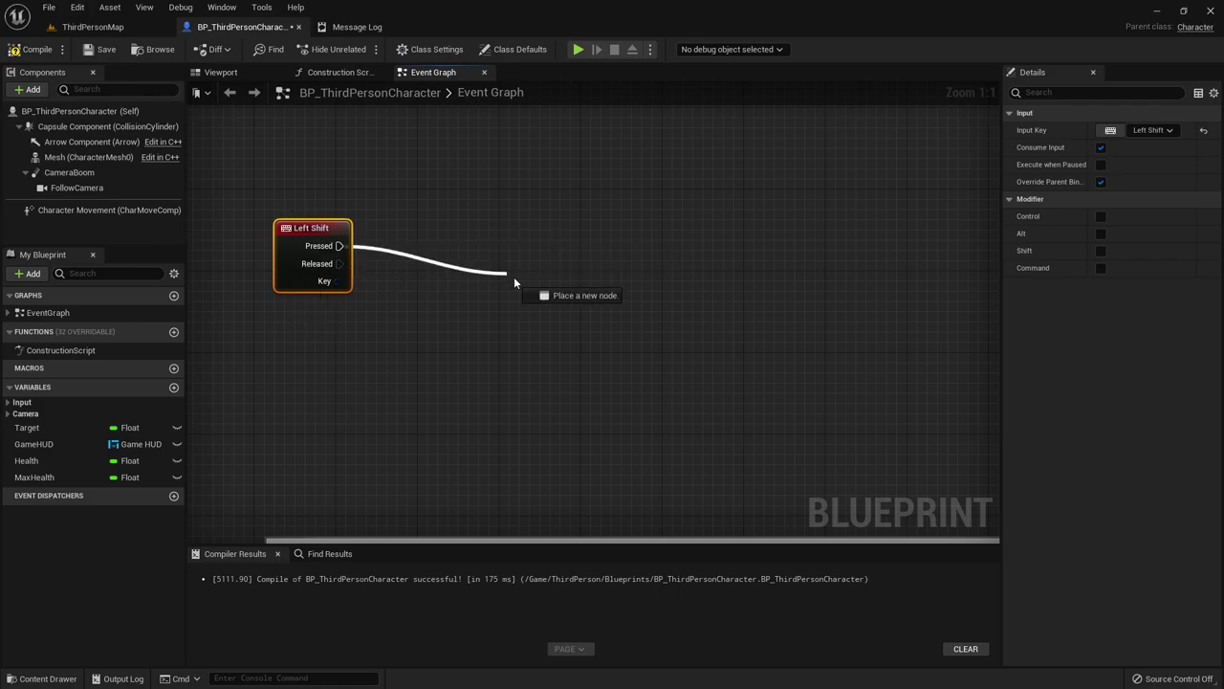
drag(667, 250, 613, 246)
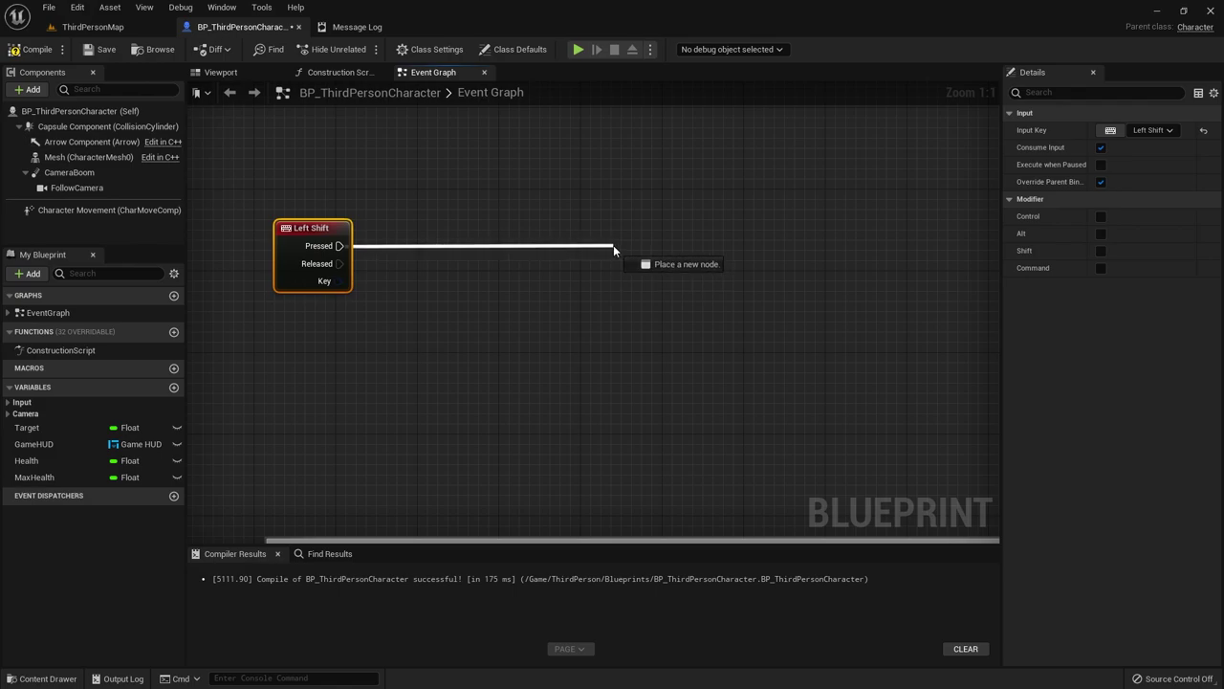
drag(613, 245, 613, 245)
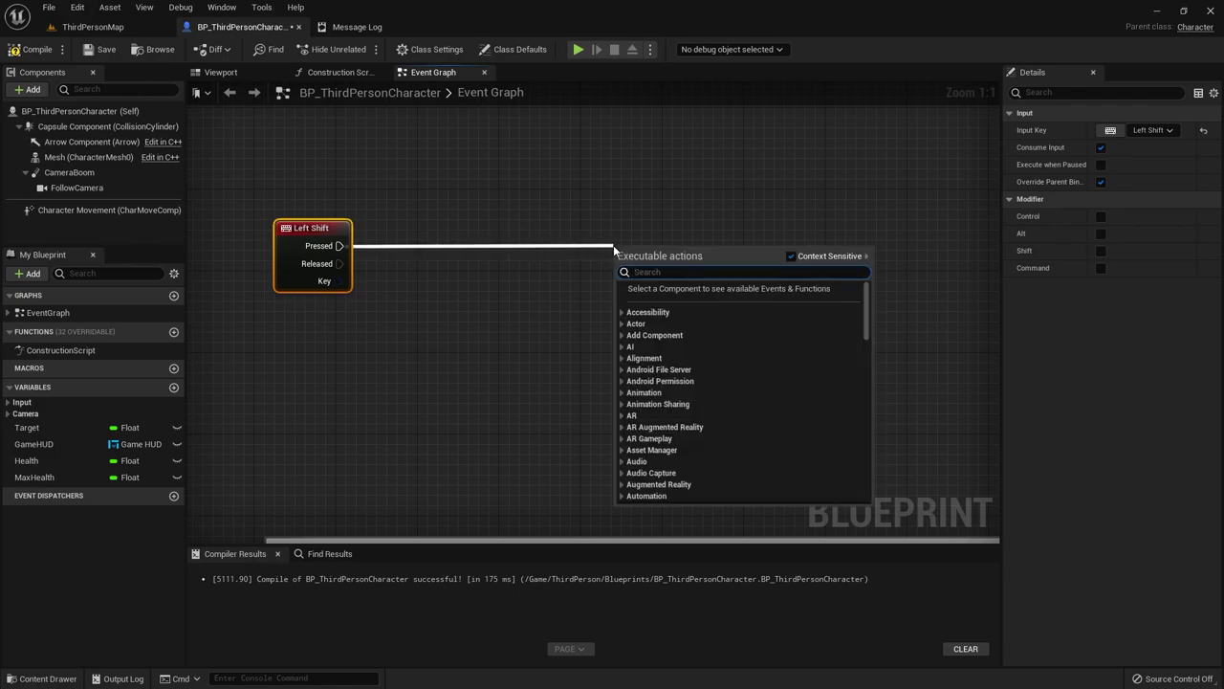
text(set ac)
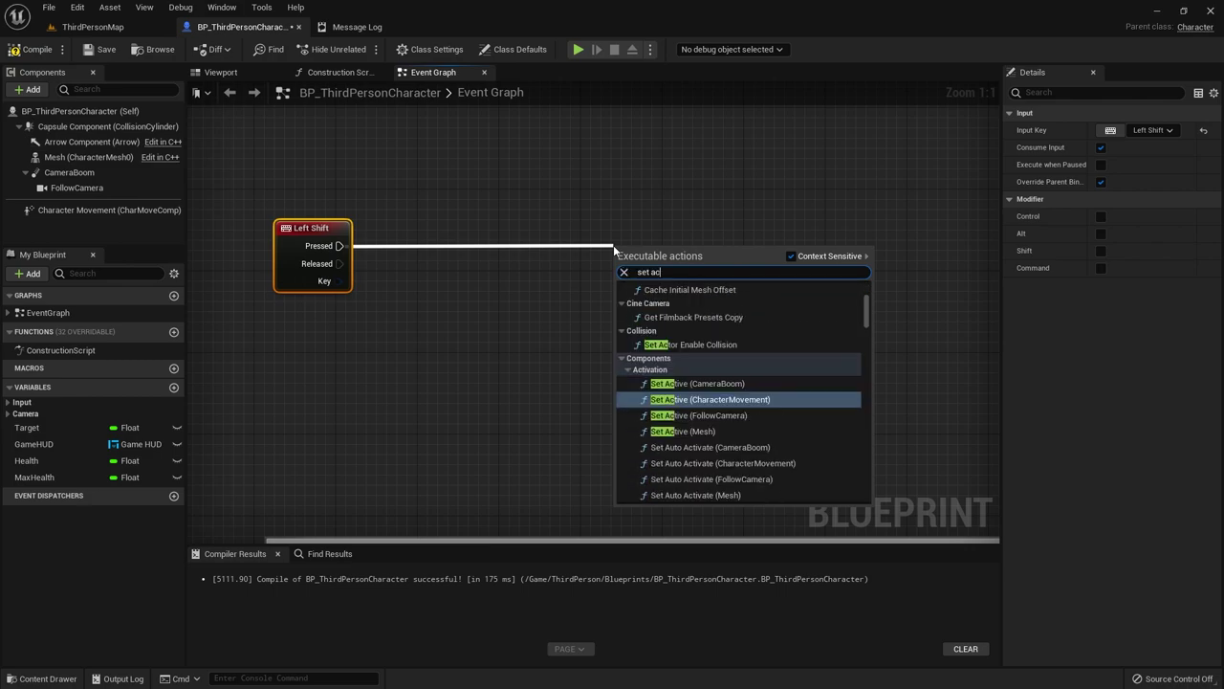
text(tor loca)
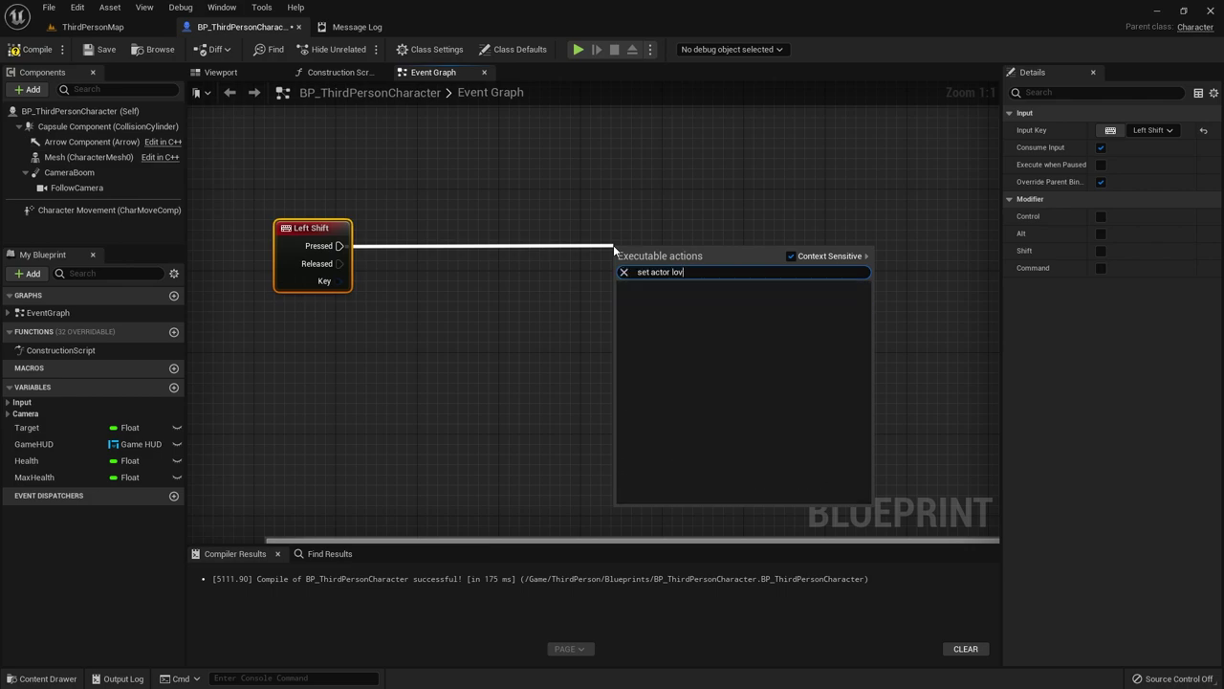
click(674, 331)
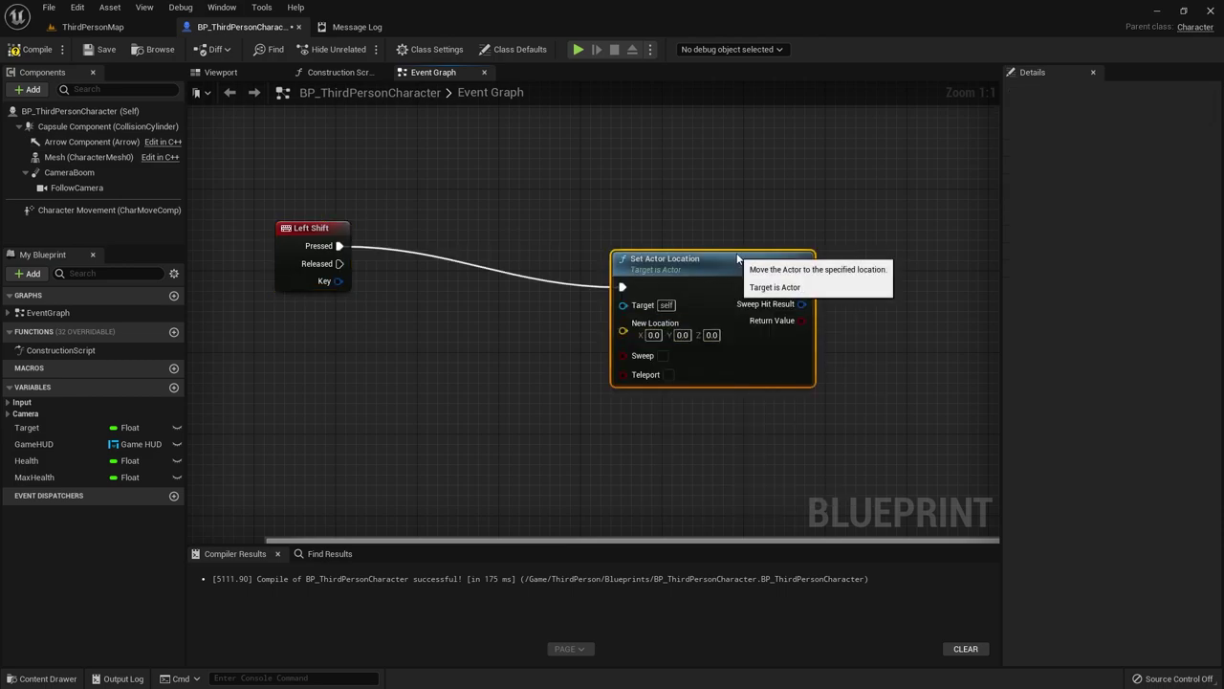
mouse_move(742, 260)
mouse_down()
mouse_move(781, 230)
mouse_move(781, 209)
mouse_up()
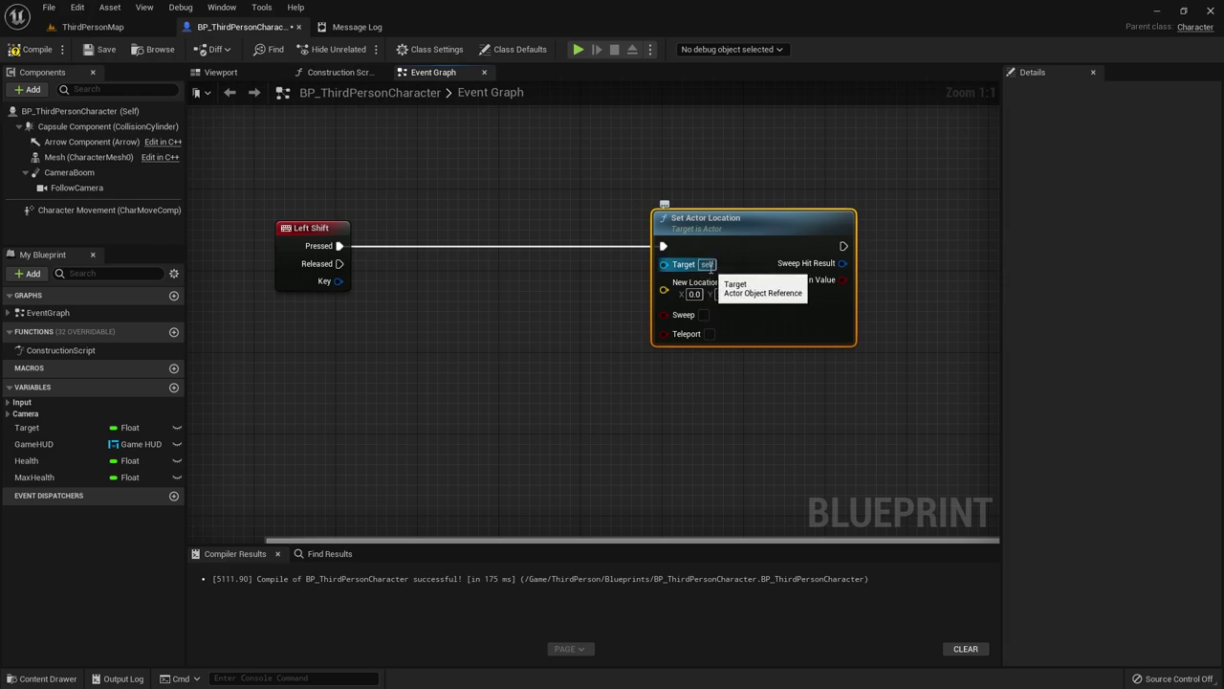
- Glance at the character in the viewport and return to the graph without adding a node
click(225, 71)
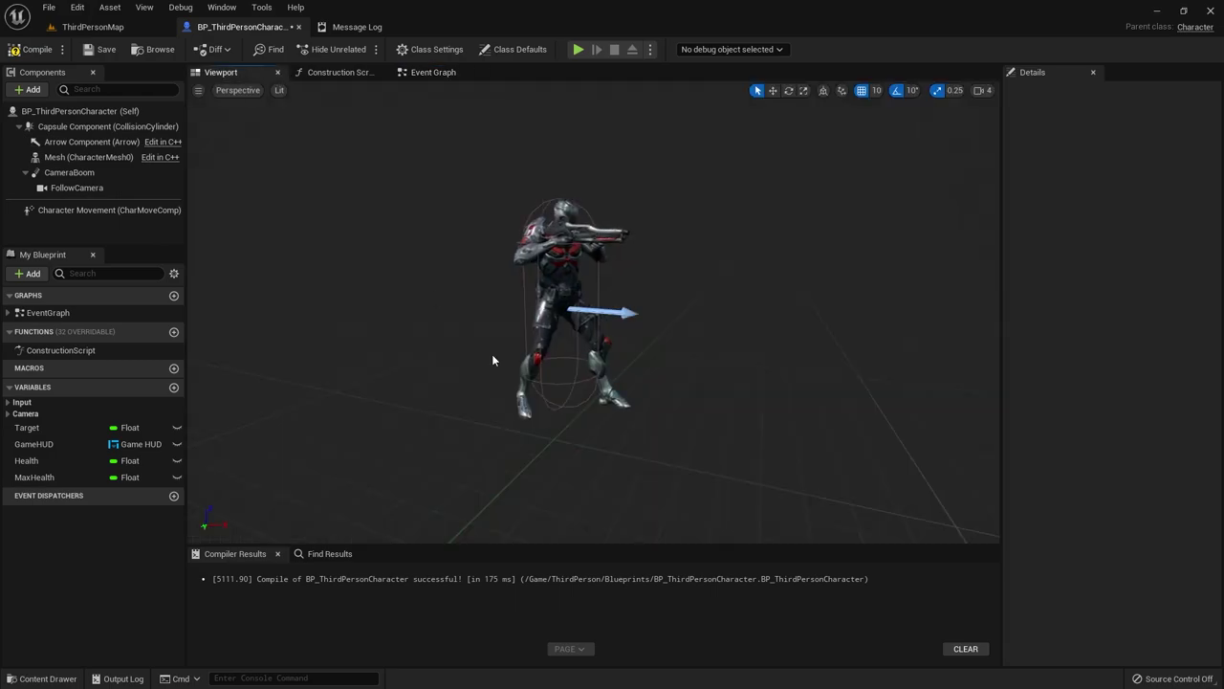
click(436, 73)
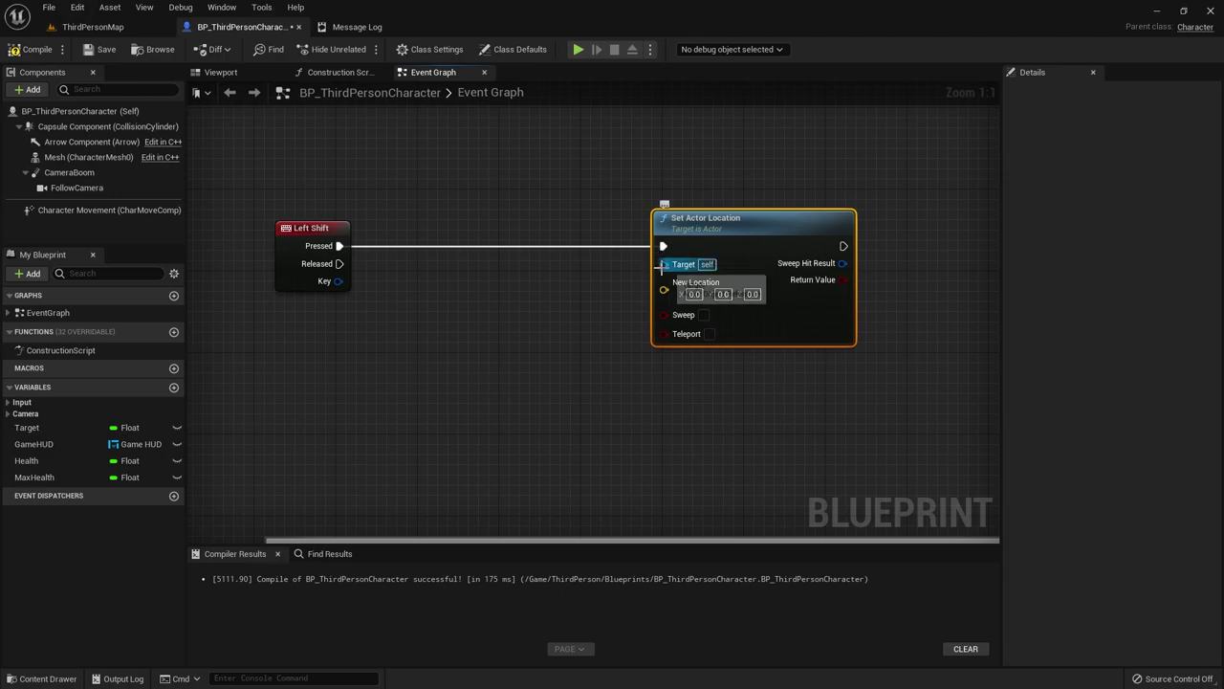
drag(665, 264, 505, 160)
click(601, 247)
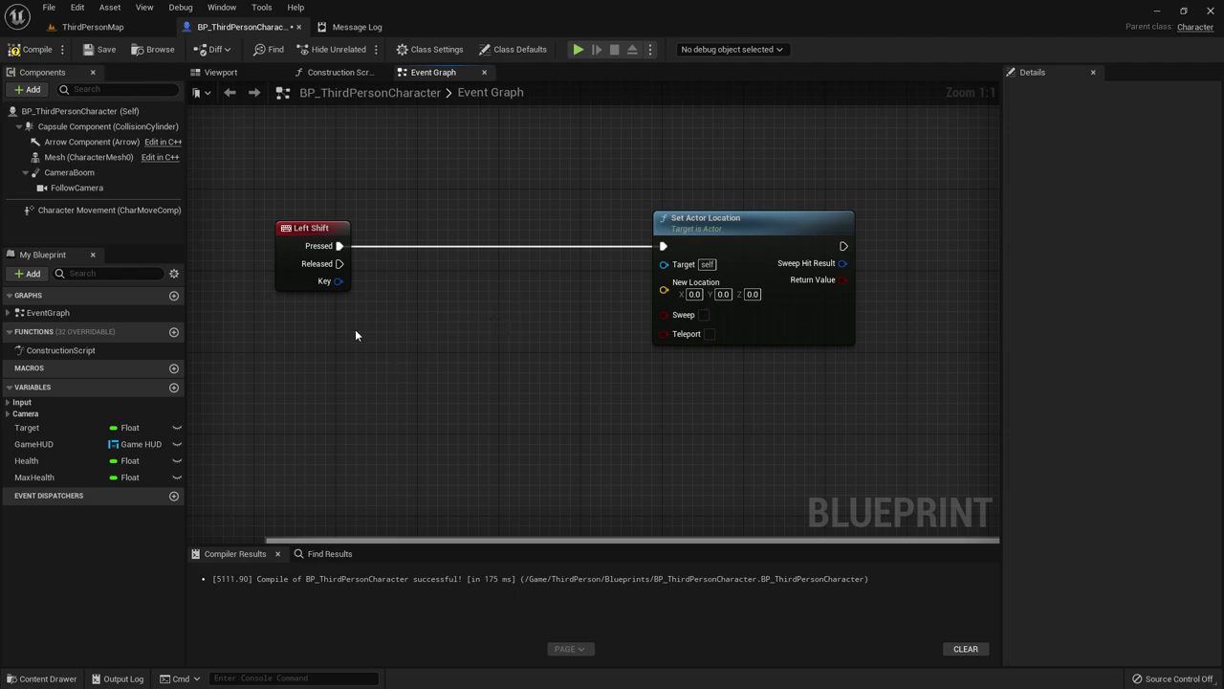
- Add a Get Actor Location node below the existing nodes
right_click(300, 356)
text(get act)
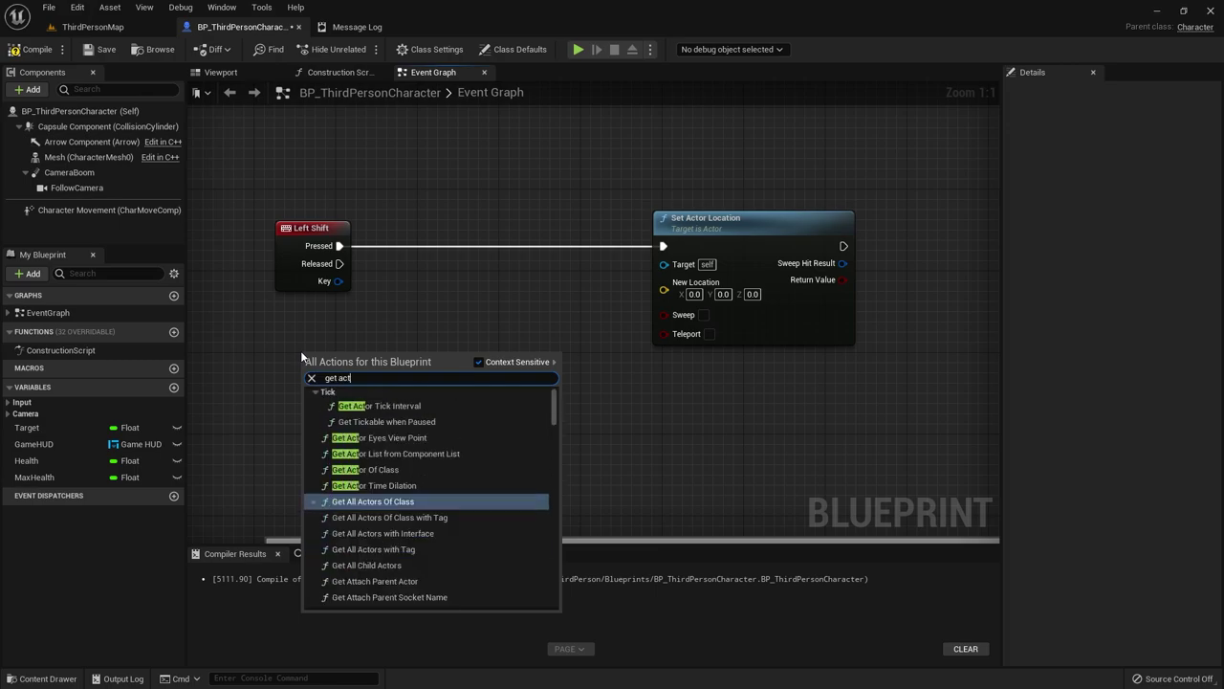
text(or loca)
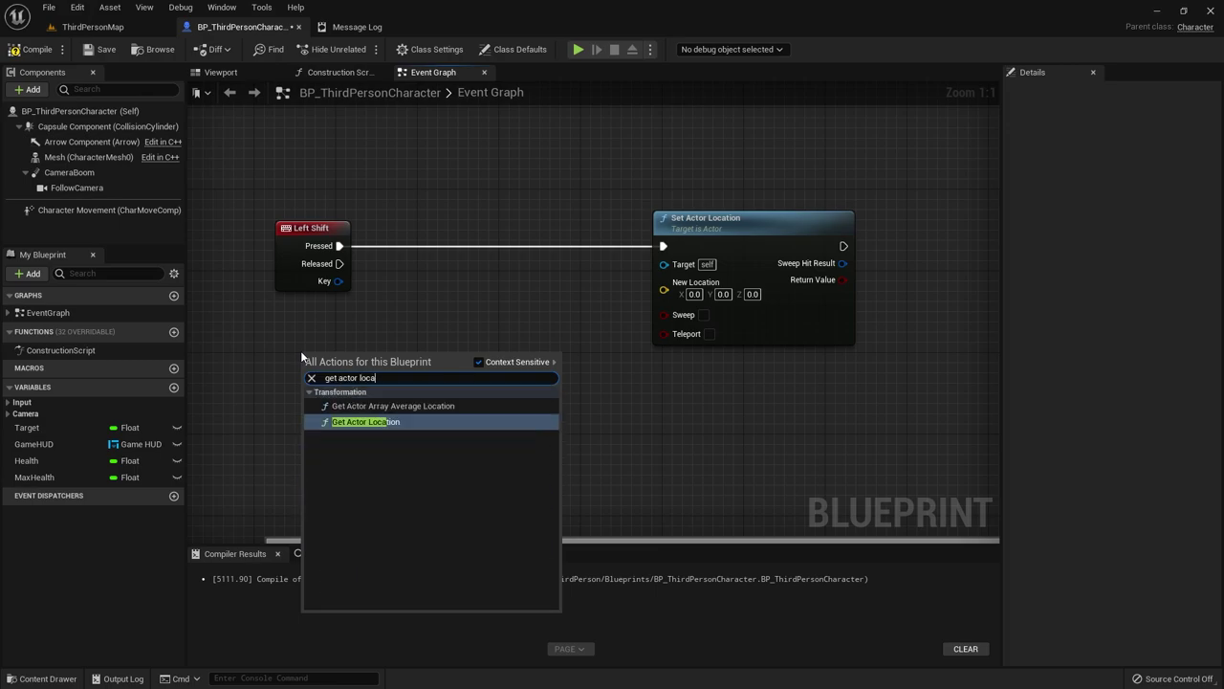
key(Return)
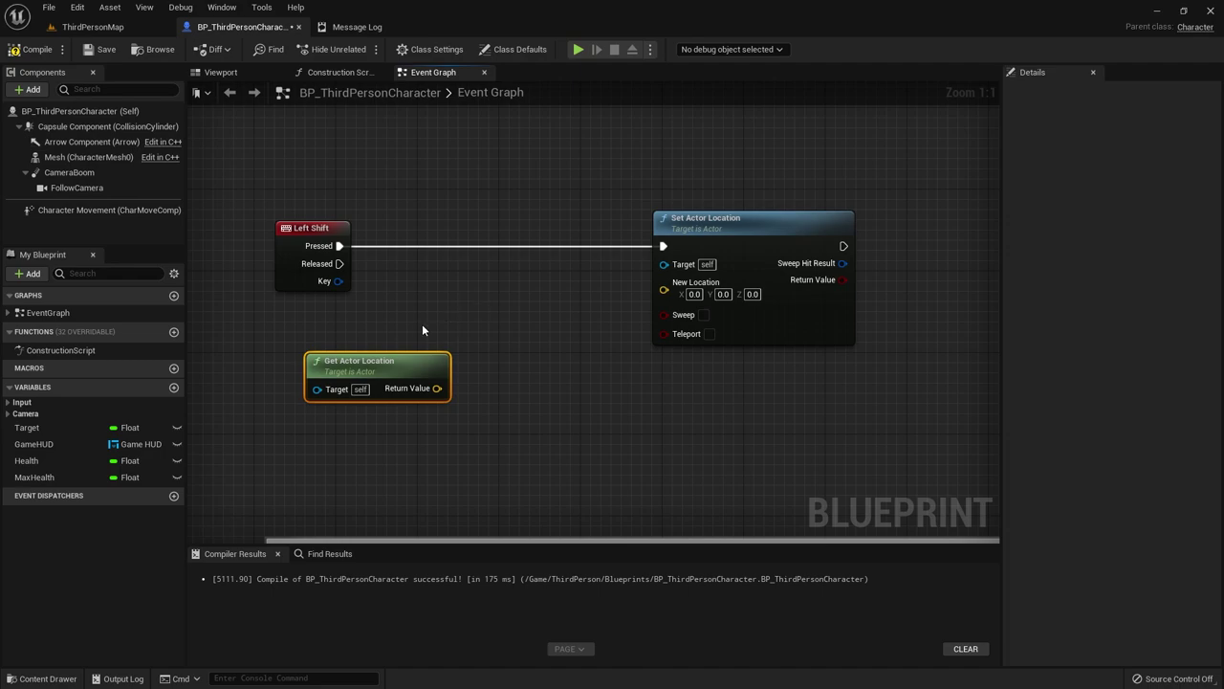
drag(371, 361, 341, 340)
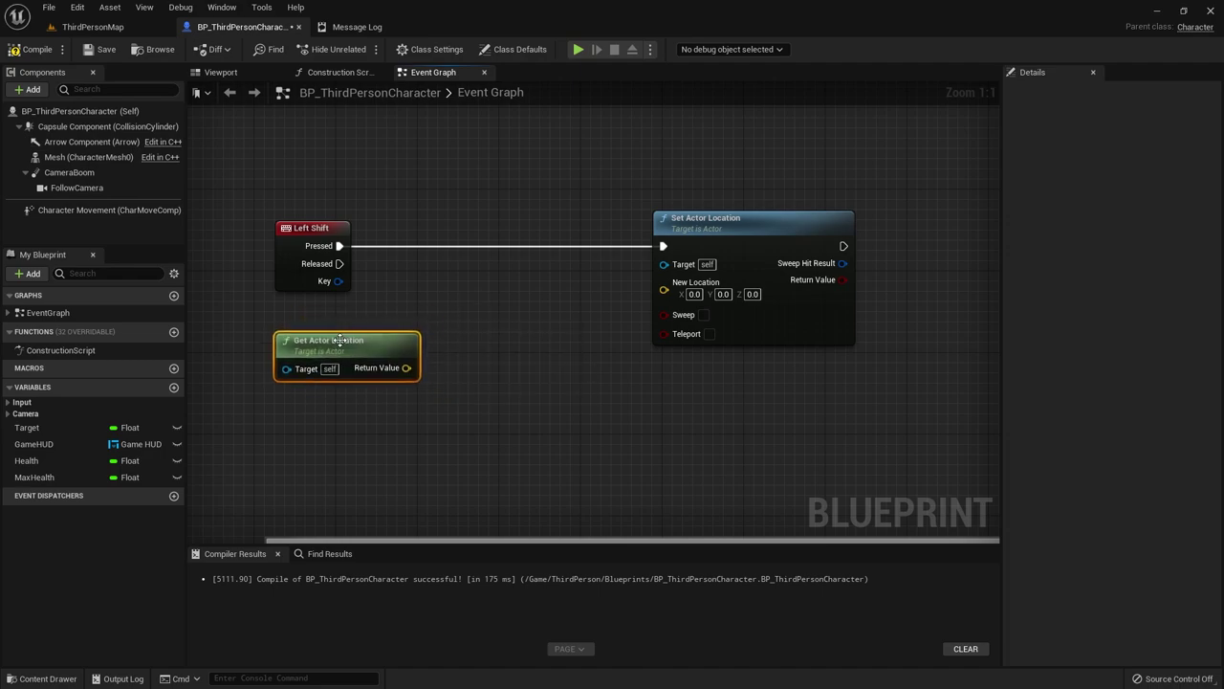
- Tuck Get Actor Location under the Left Shift event and briefly check the level map
drag(418, 368, 527, 373)
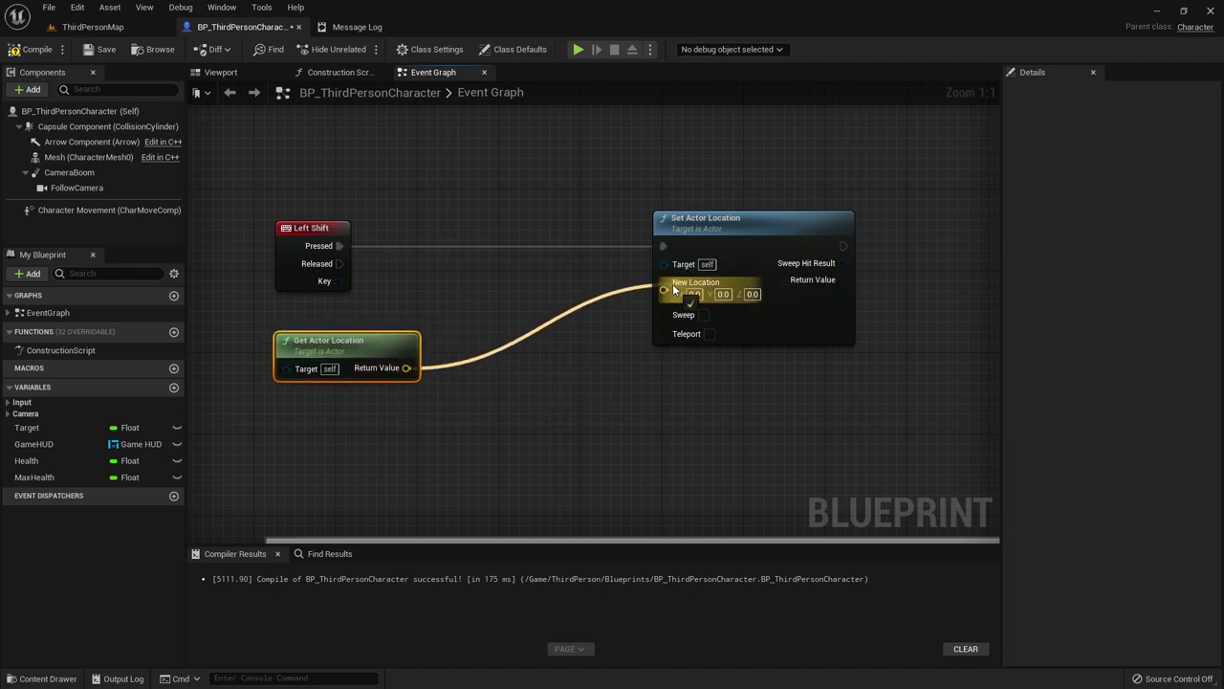
click(476, 322)
drag(372, 337, 340, 326)
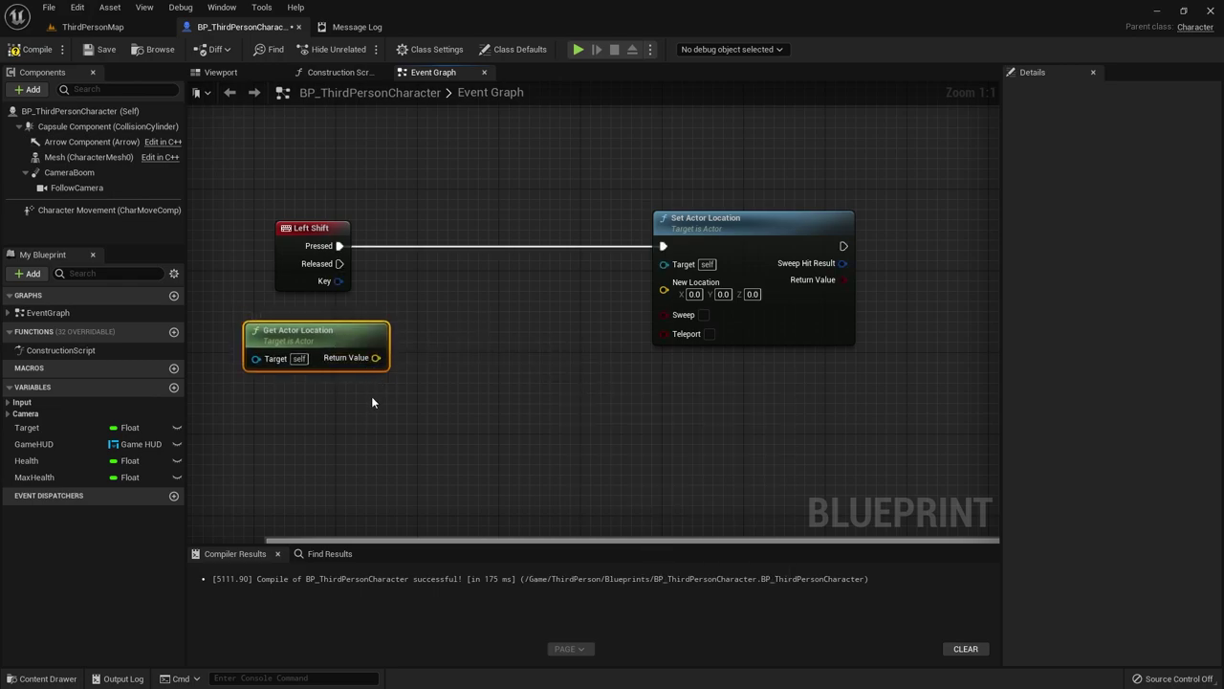
click(95, 29)
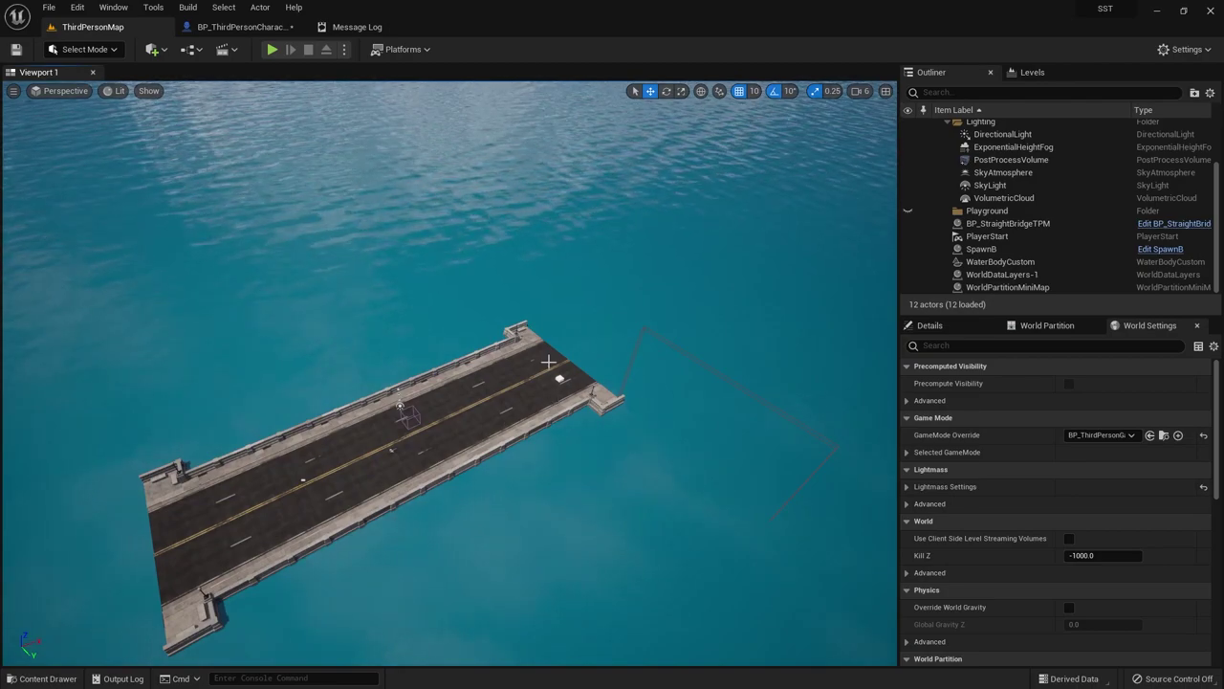
click(257, 33)
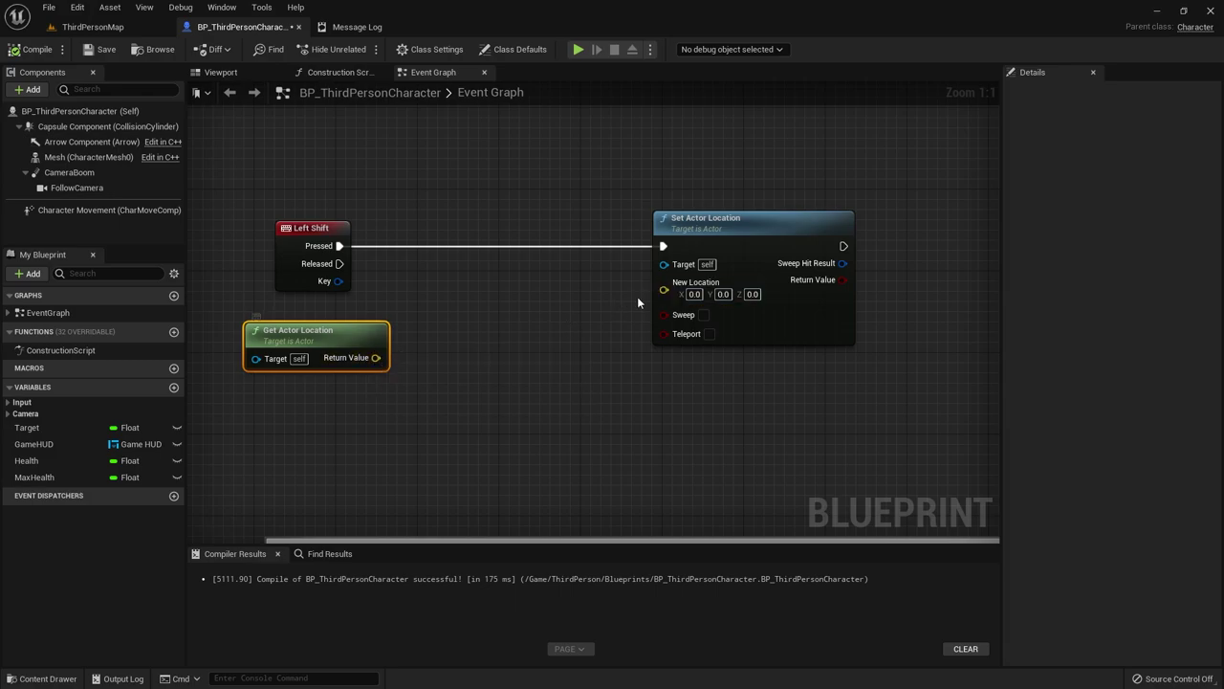
- Feed a Make Vector node into Set Actor Location's New Location and arrange both nodes
right_click(665, 290)
click(569, 303)
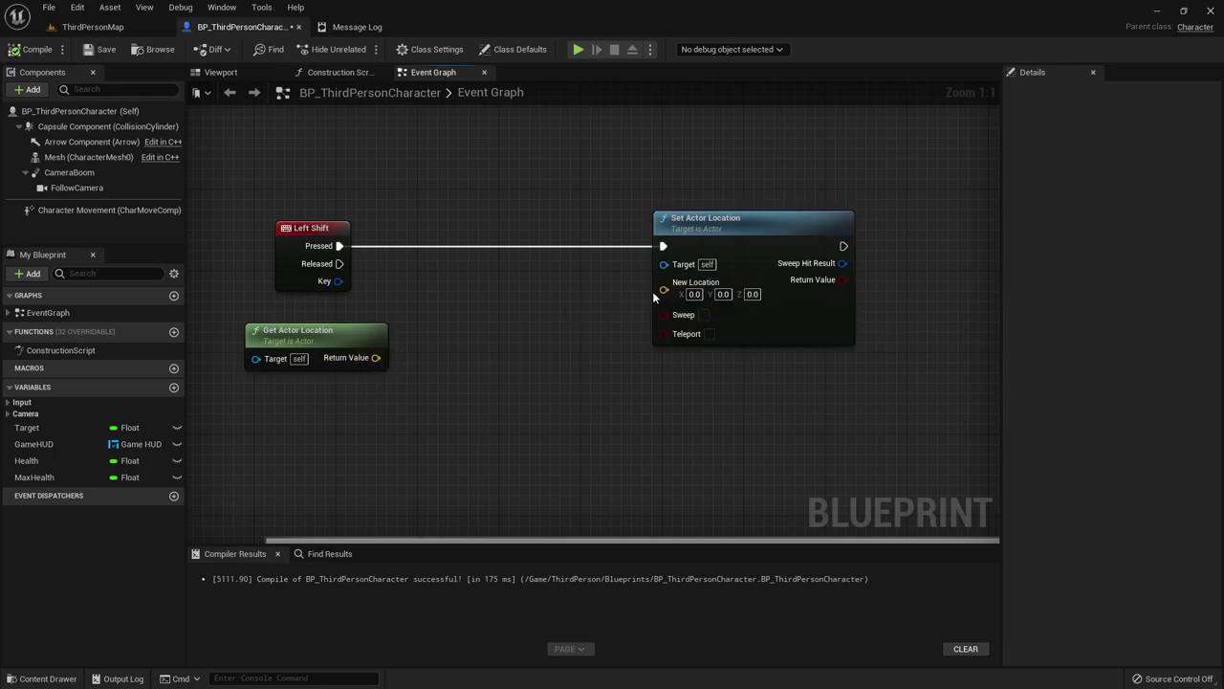
mouse_move(664, 290)
mouse_down()
mouse_move(578, 327)
mouse_move(593, 311)
mouse_up()
text(make ve)
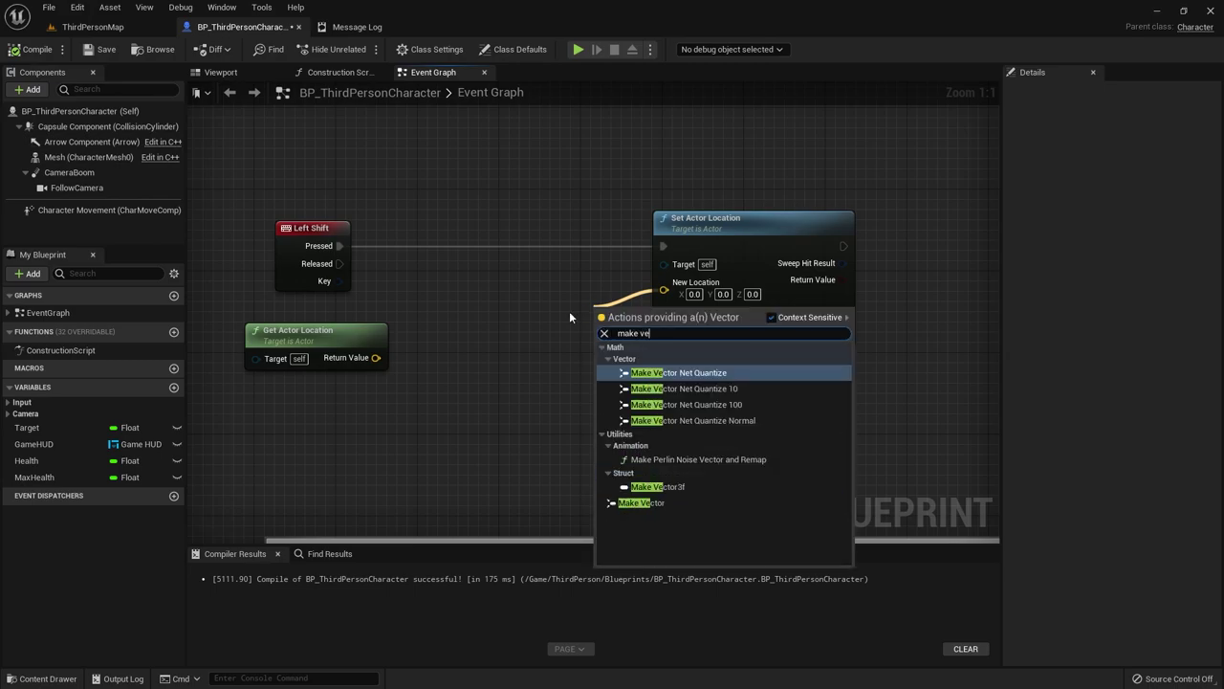
click(641, 502)
mouse_move(620, 334)
mouse_down()
mouse_move(538, 285)
mouse_move(547, 299)
mouse_up()
drag(676, 222, 748, 222)
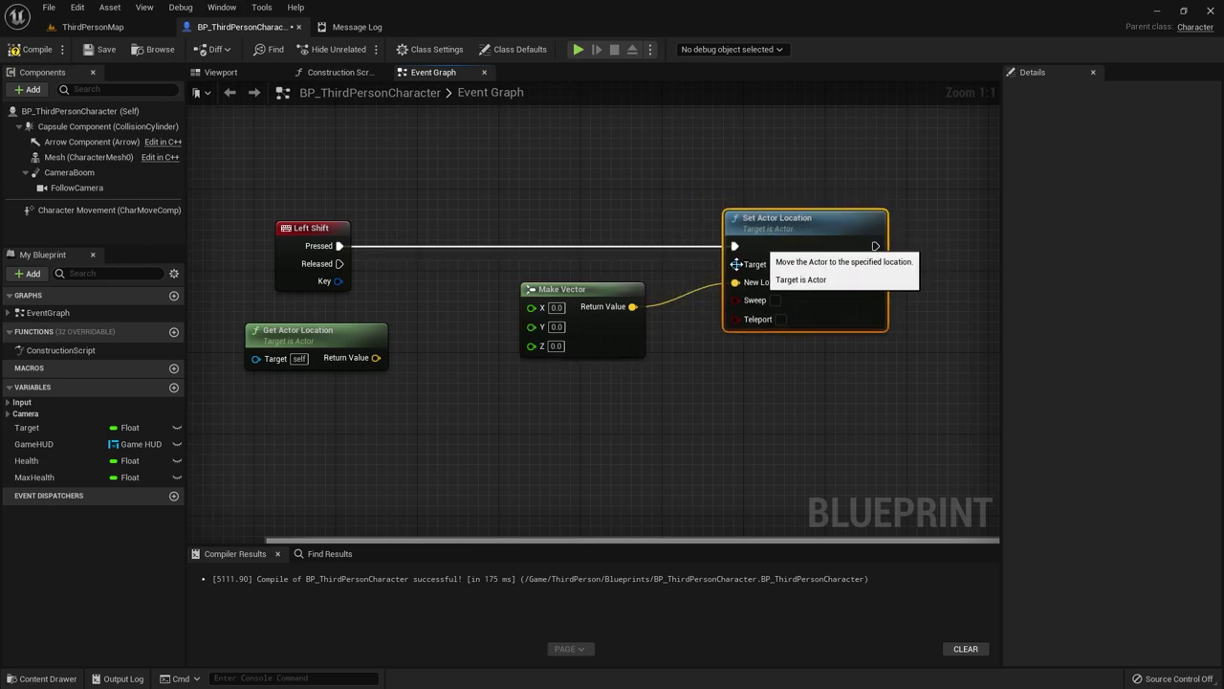
drag(554, 292, 605, 292)
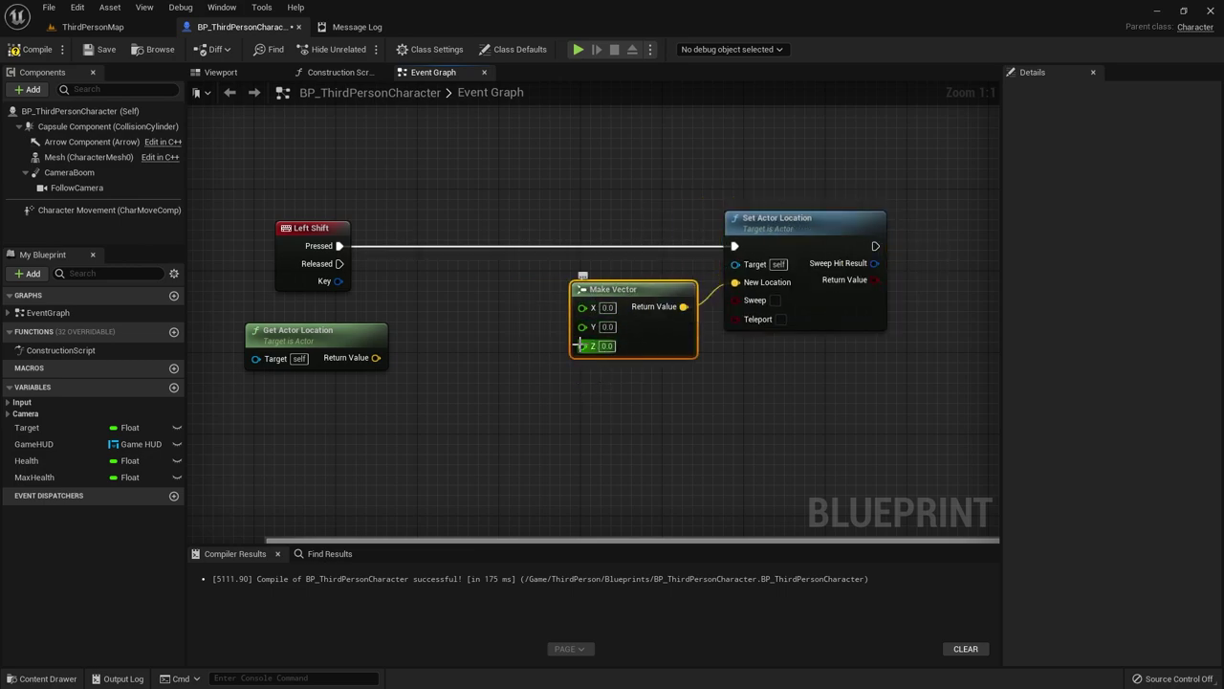
- Add a Break Vector from Get Actor Location's Return Value and lay the nodes out
click(377, 364)
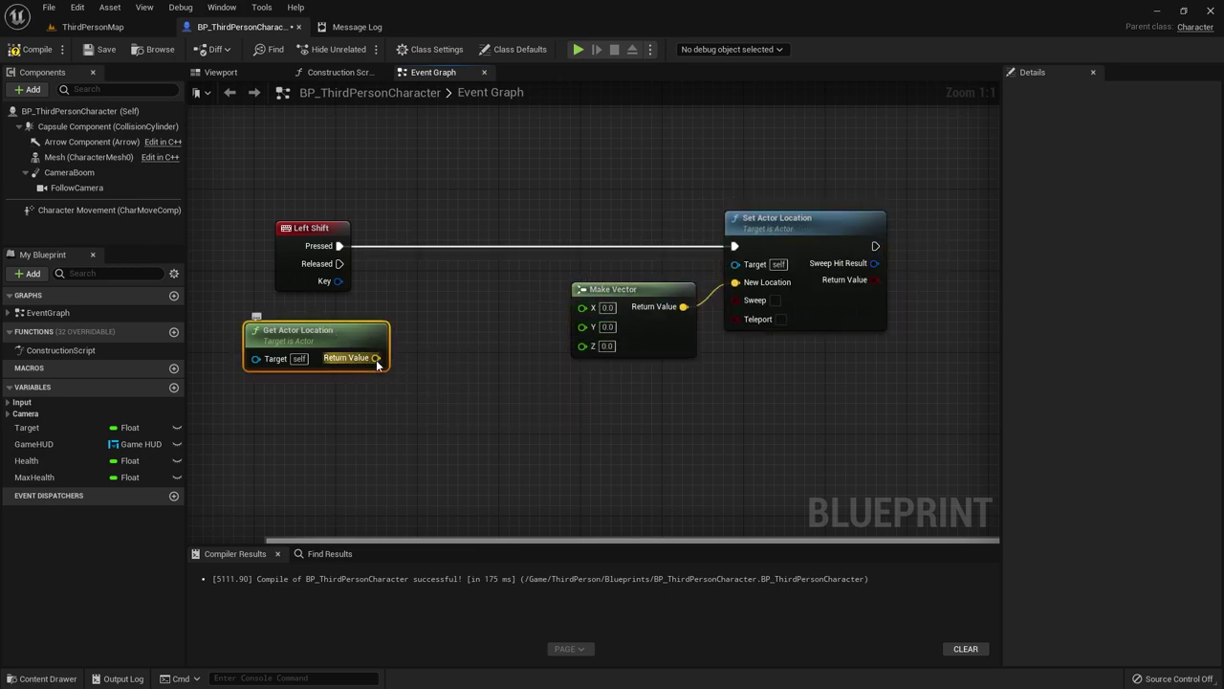
right_click(377, 363)
click(364, 358)
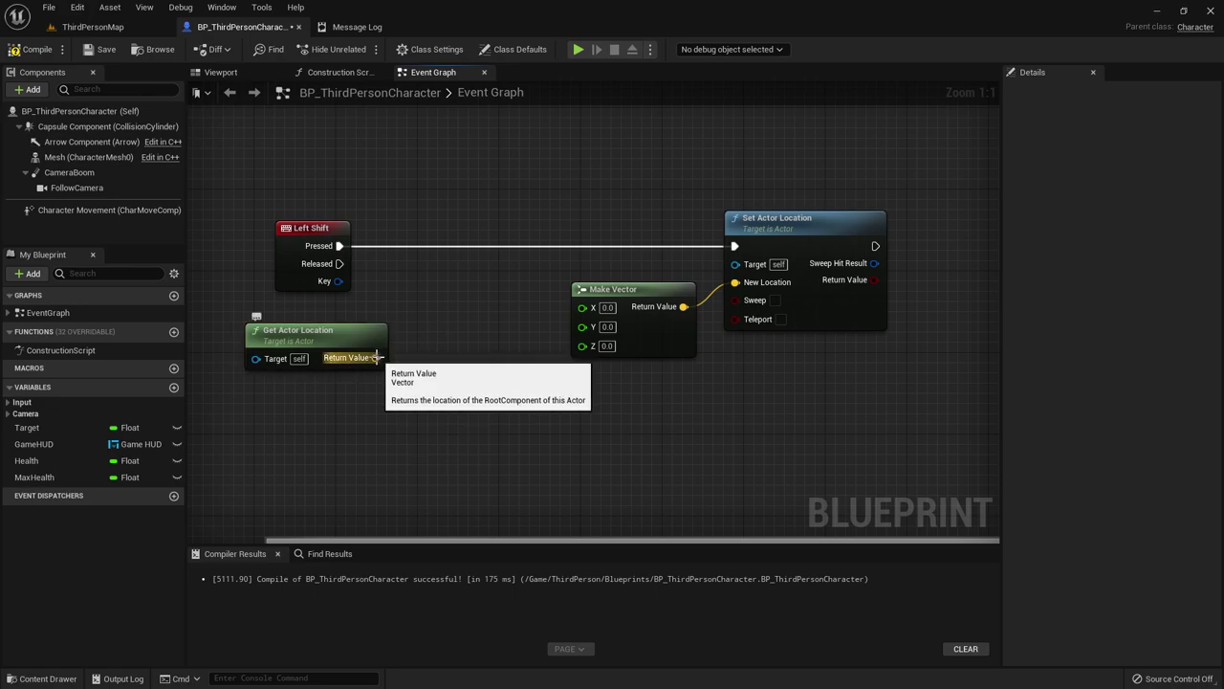
drag(376, 357, 421, 350)
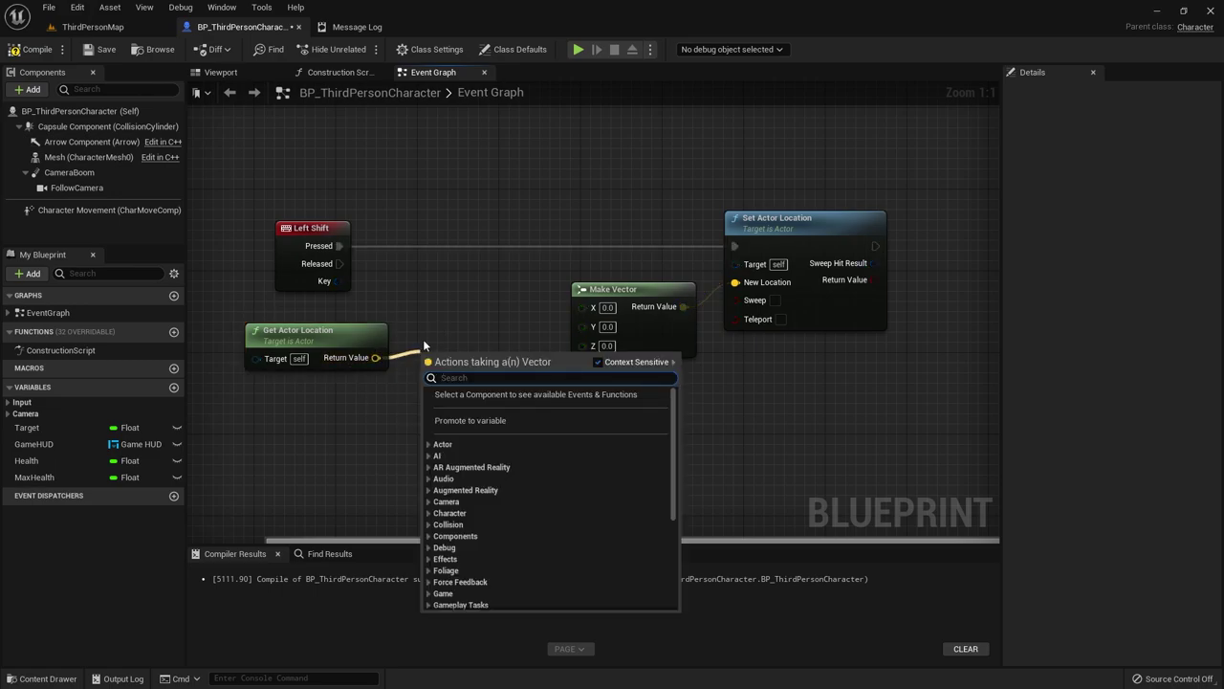
text(brea)
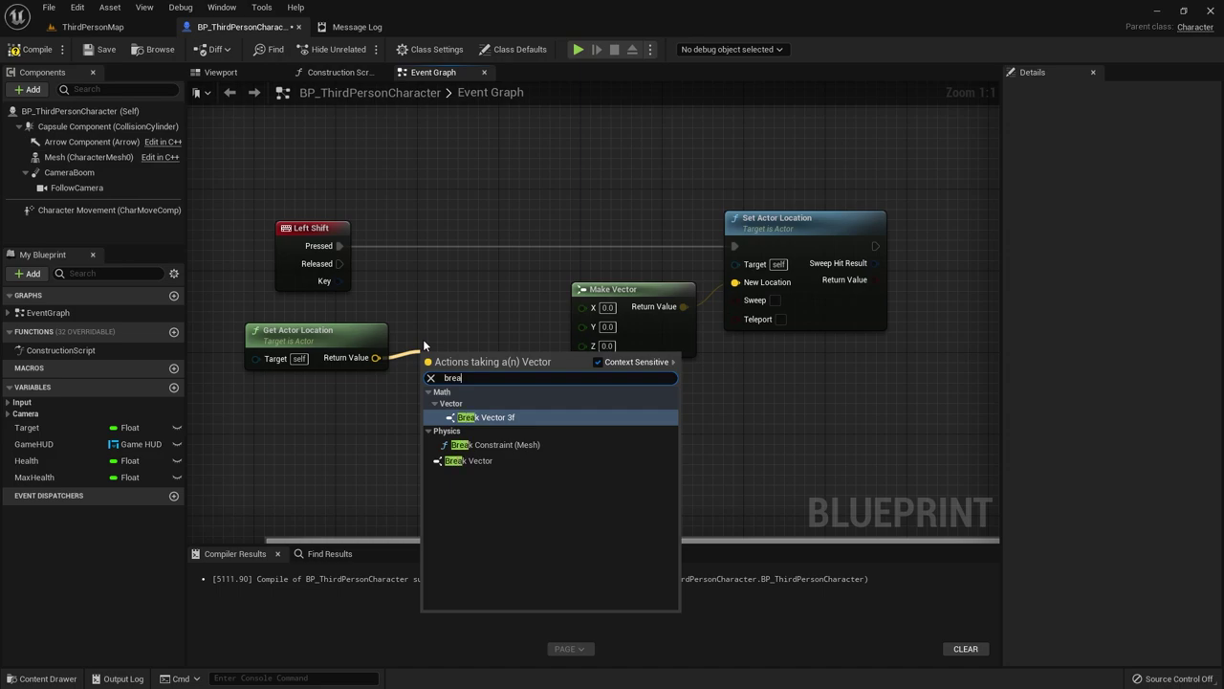
text(k)
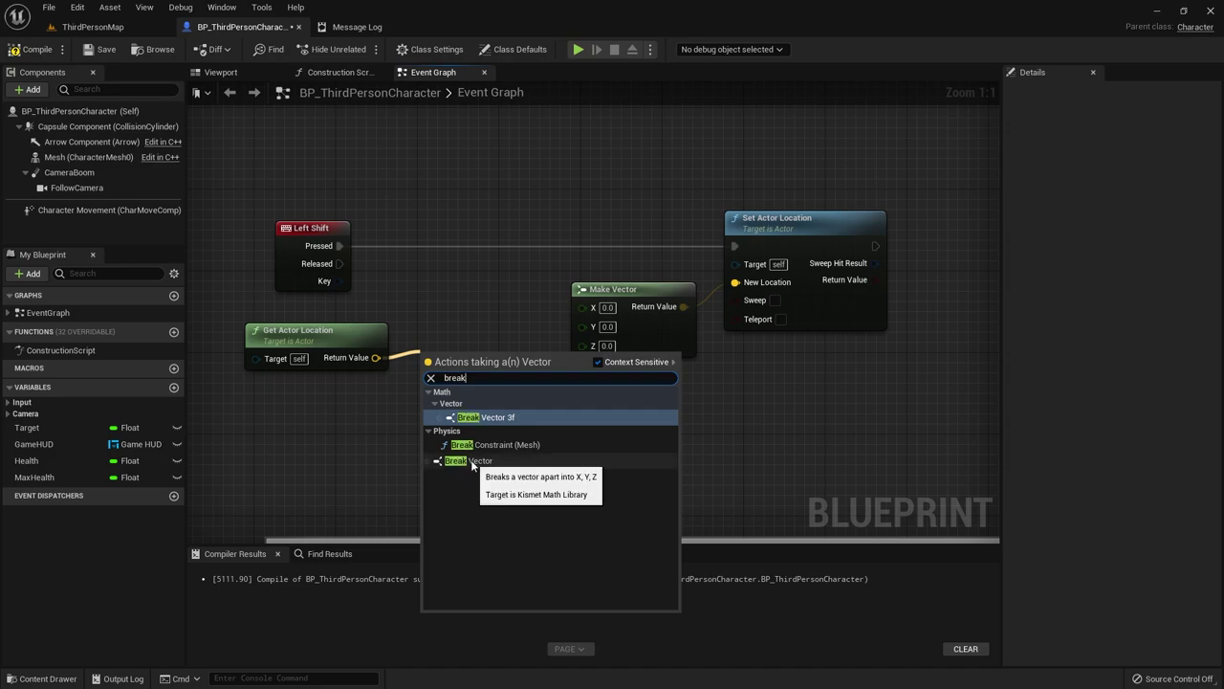
click(473, 465)
drag(462, 355, 462, 294)
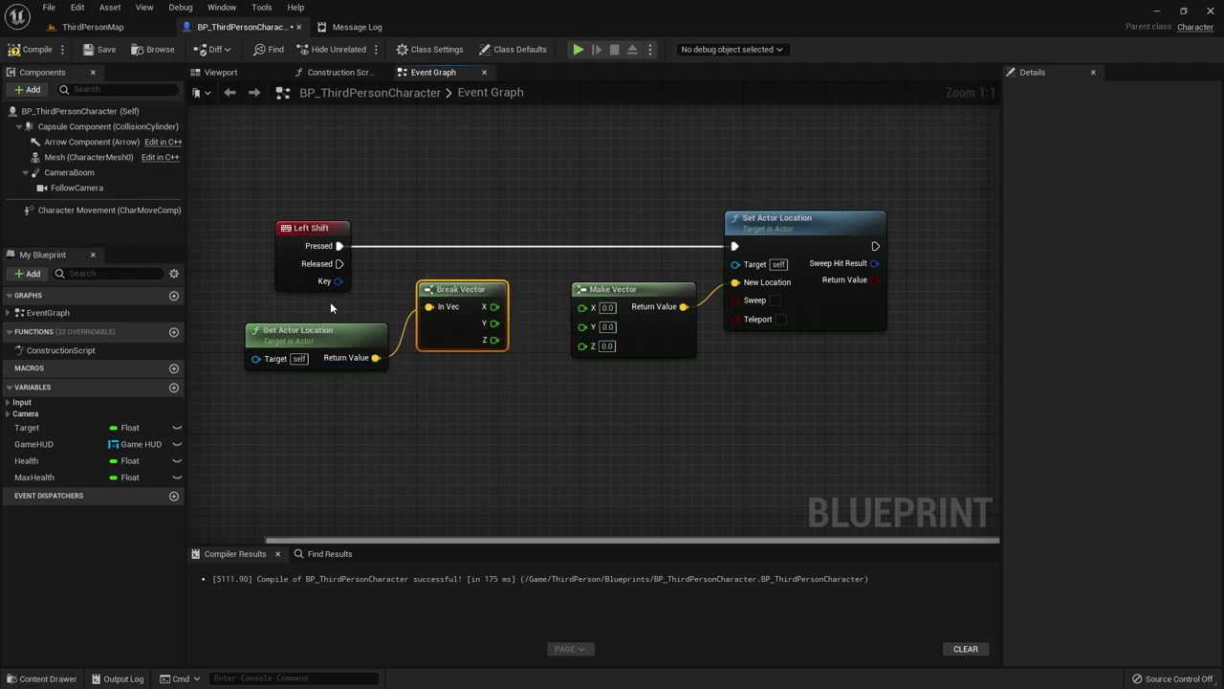
drag(445, 339, 414, 338)
drag(670, 221, 815, 264)
click(475, 402)
- Connect Break Vector's Y and Z outputs to Make Vector's Y and Z
drag(463, 340, 614, 345)
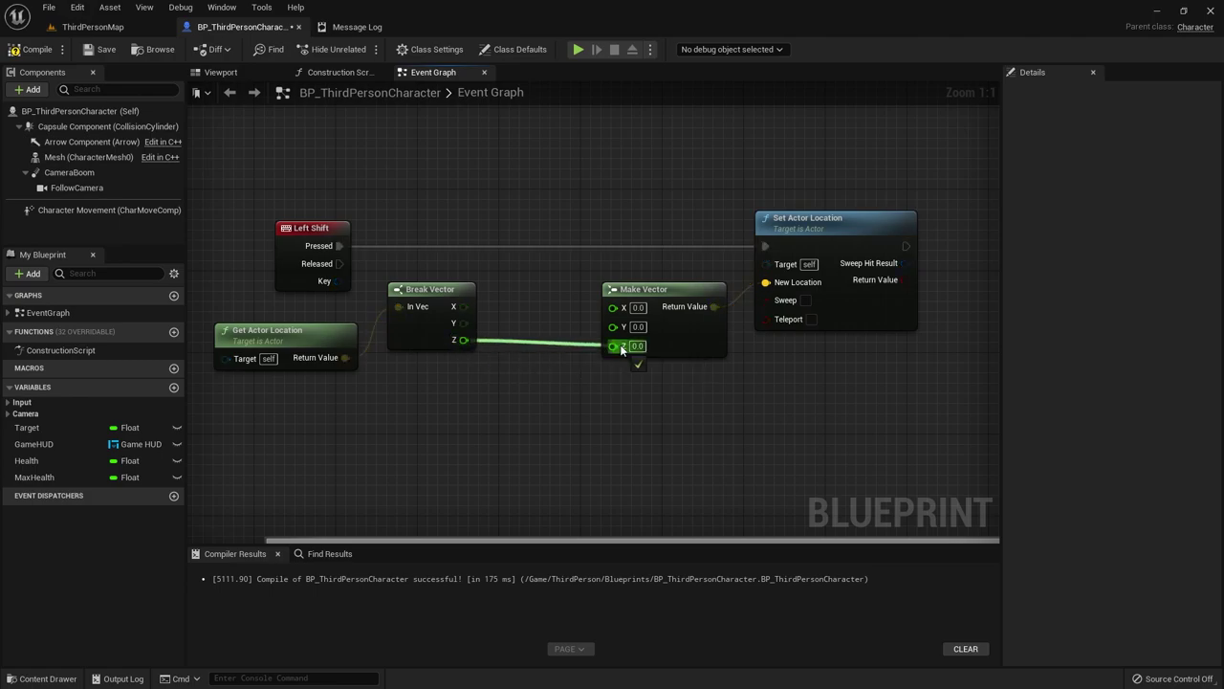
drag(463, 324, 613, 327)
mouse_move(439, 296)
mouse_down()
mouse_move(428, 306)
mouse_move(511, 296)
mouse_up()
key(Escape)
- Show the ThirdPersonMap viewport as an unlit Top view
click(92, 26)
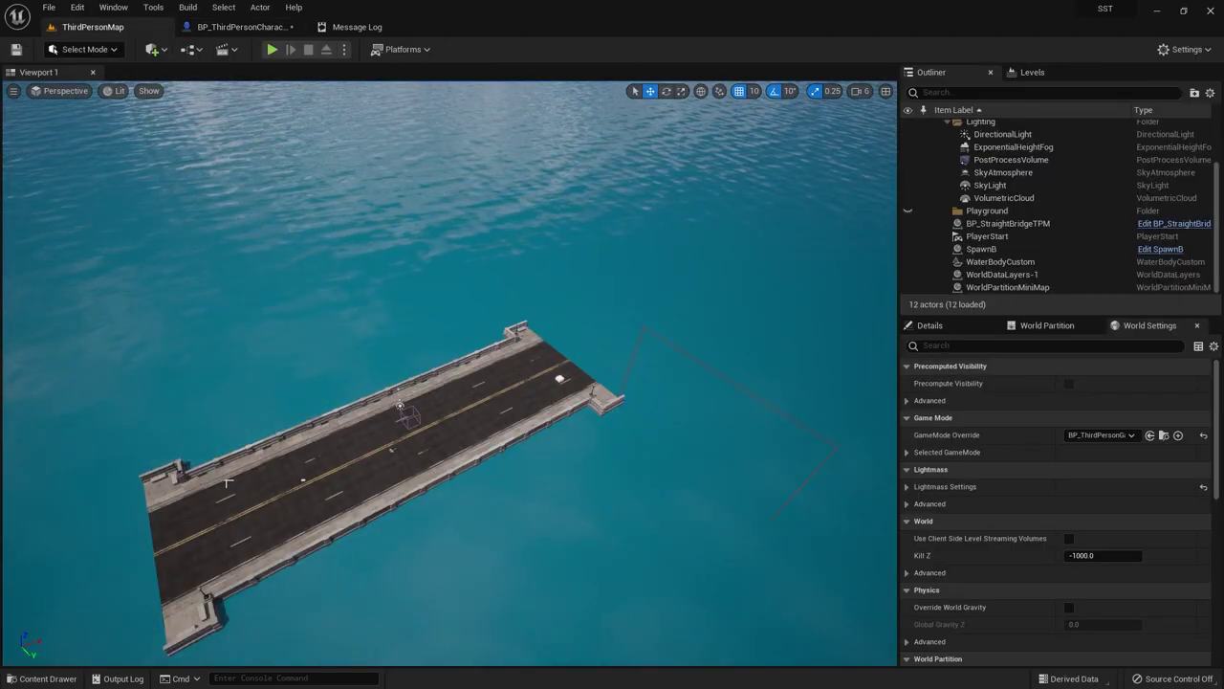
click(65, 92)
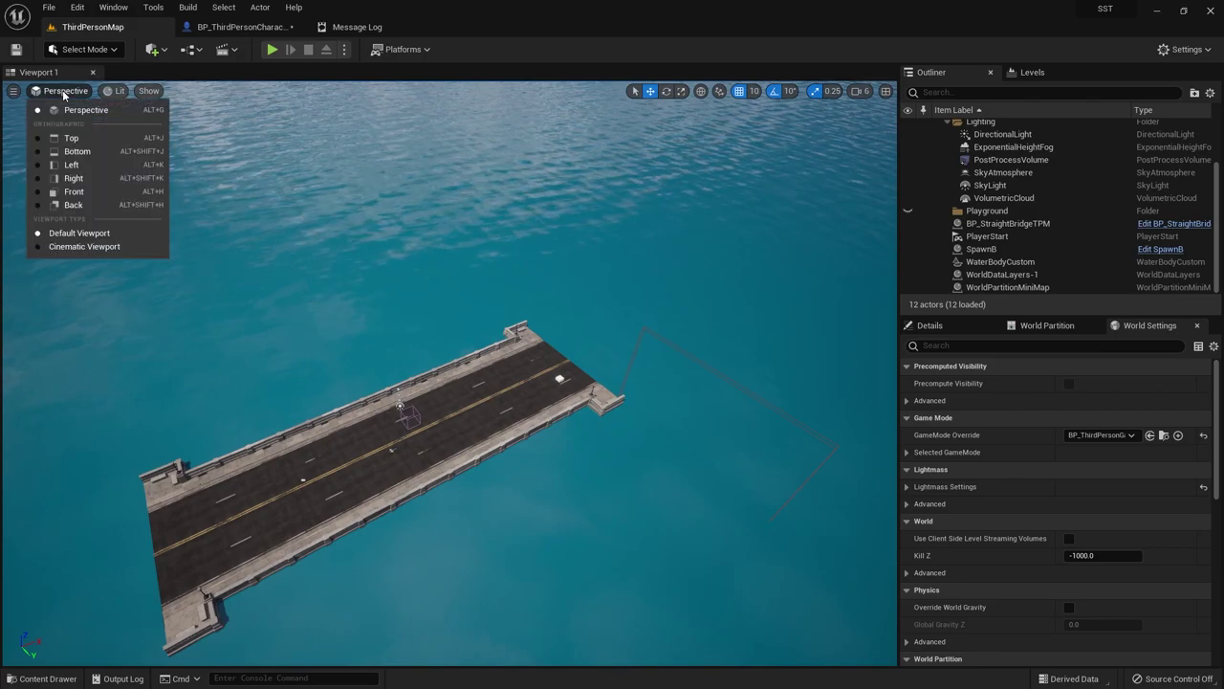
click(67, 137)
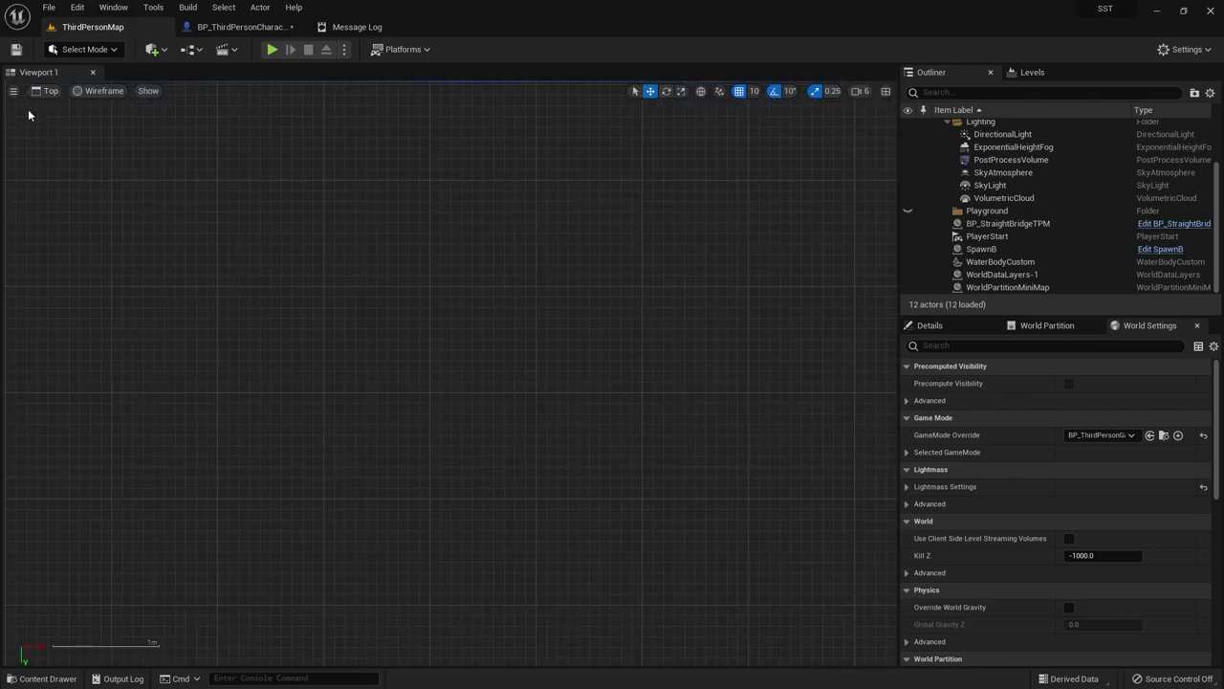
scroll(424, 219, down, 5)
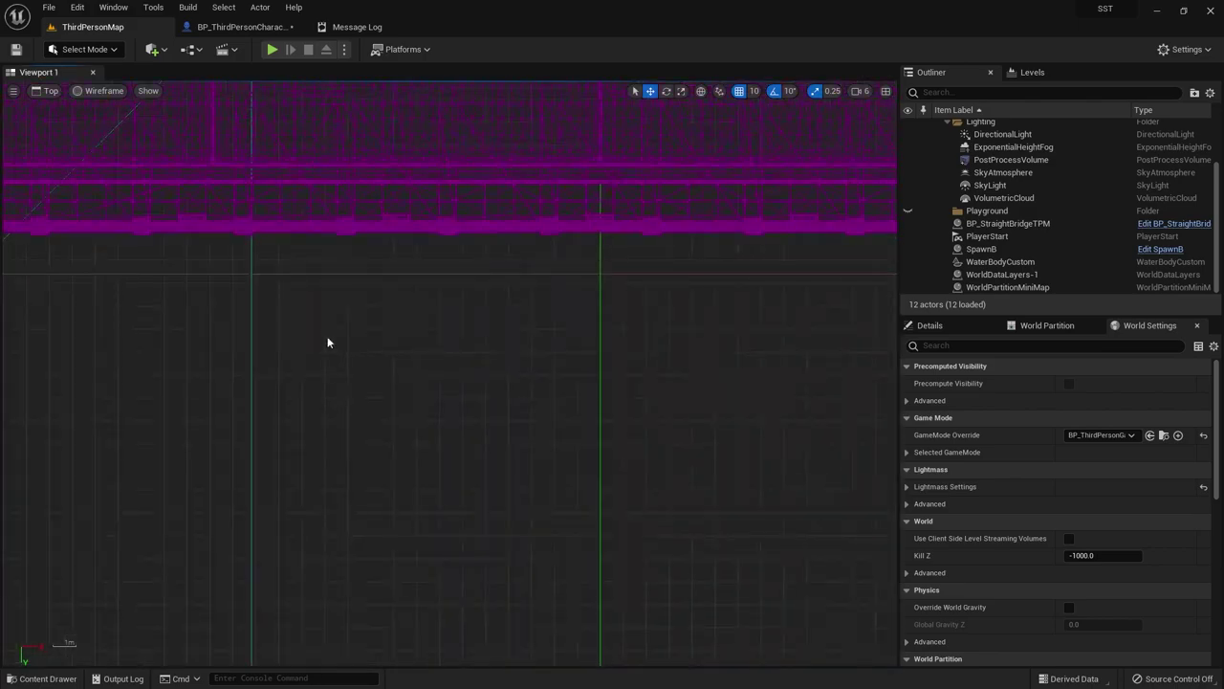
scroll(327, 341, up, 4)
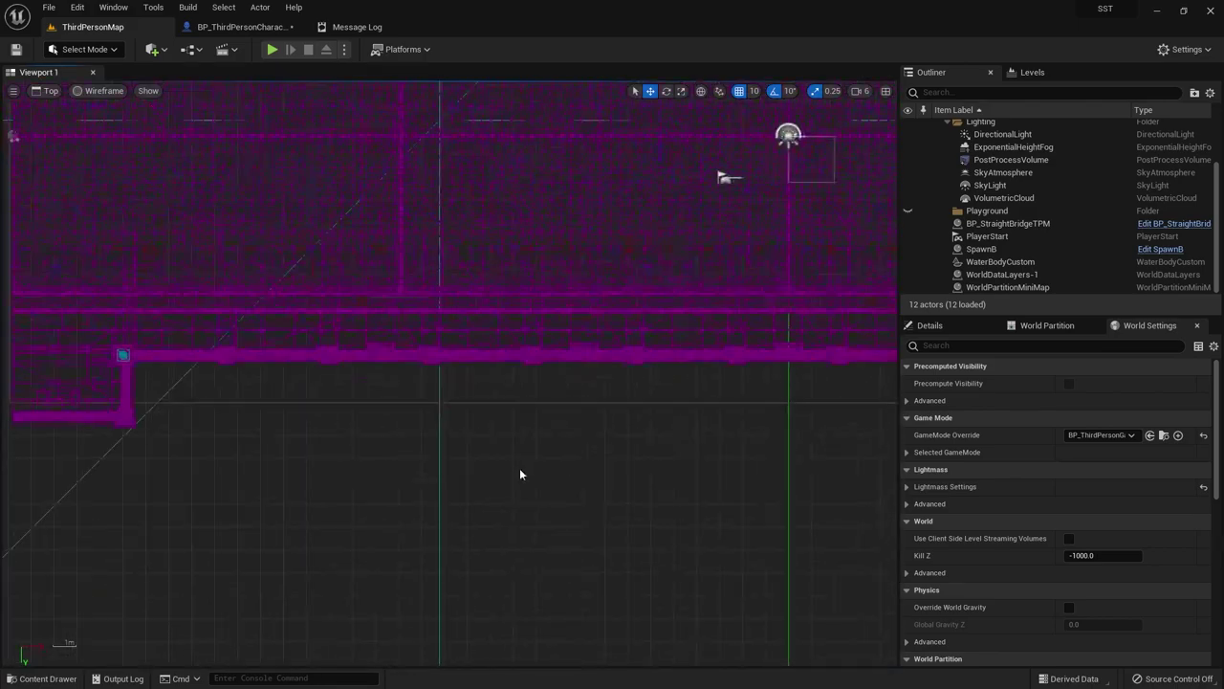
click(122, 95)
click(110, 127)
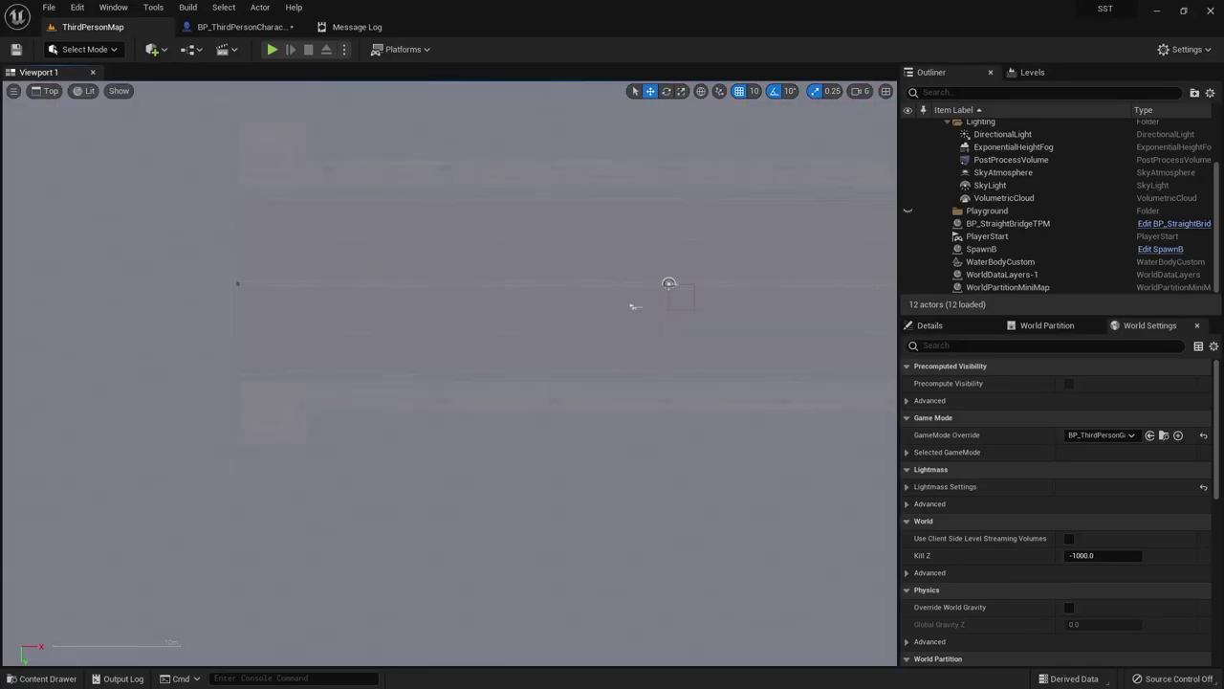
click(86, 92)
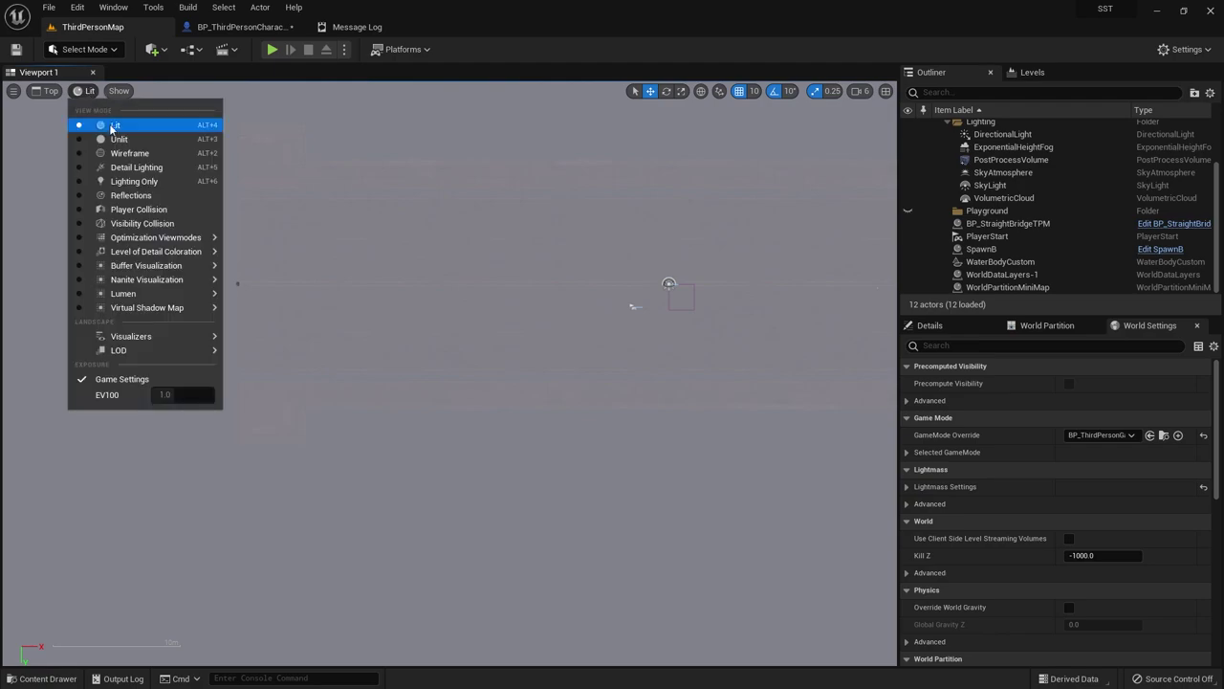
click(105, 142)
- Measure roughly 1500 units along the bridge, then go back to the character Blueprint
right_drag(342, 274, 408, 319)
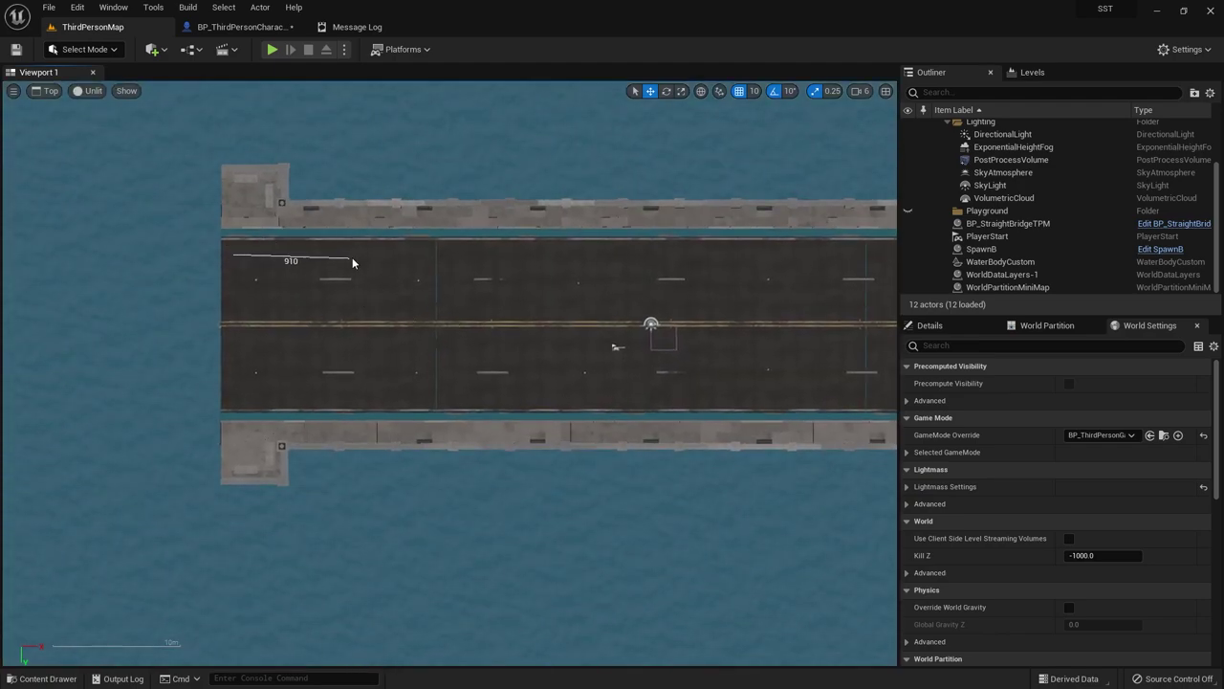
middle_drag(378, 256, 427, 256)
scroll(575, 375, down, 2)
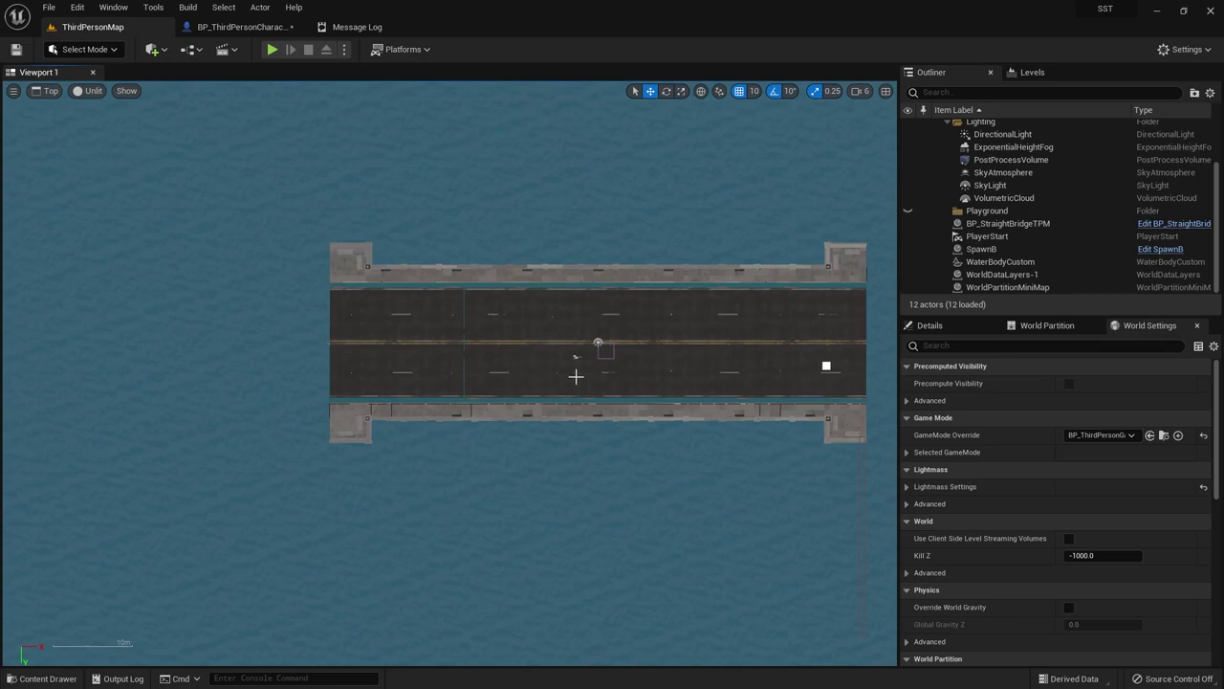
right_drag(575, 376, 527, 316)
click(234, 27)
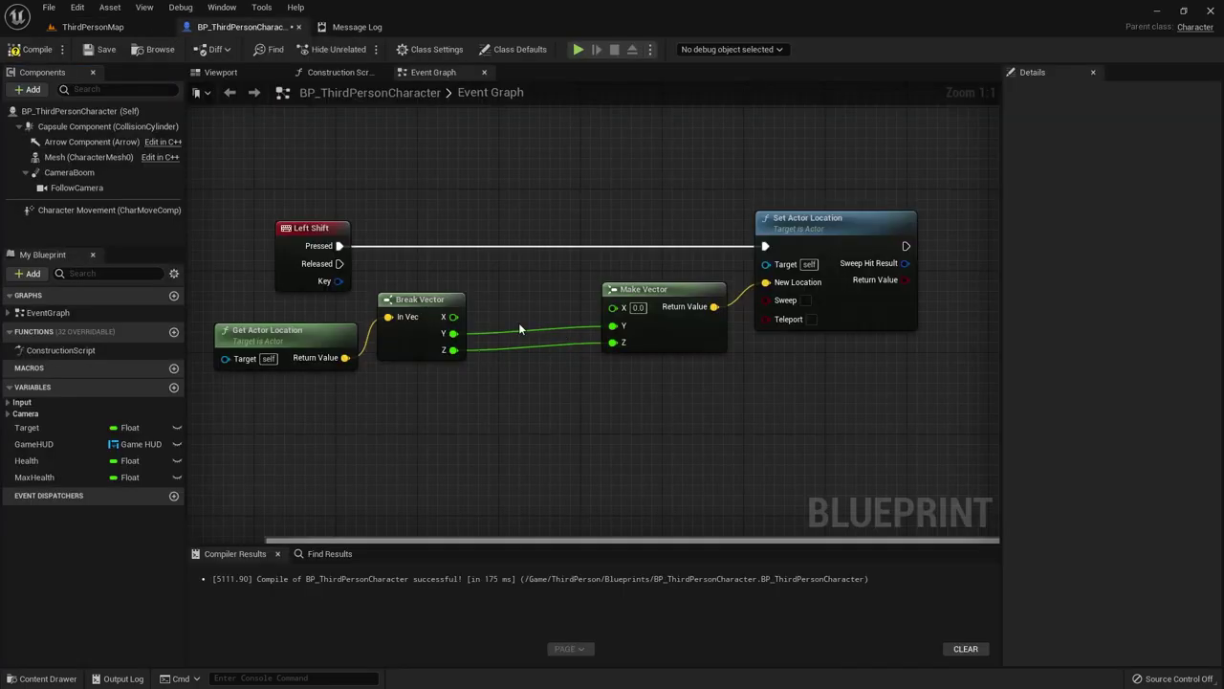
- Insert an Add node adding 1500 to Break Vector's X before Make Vector's X
drag(459, 316, 494, 287)
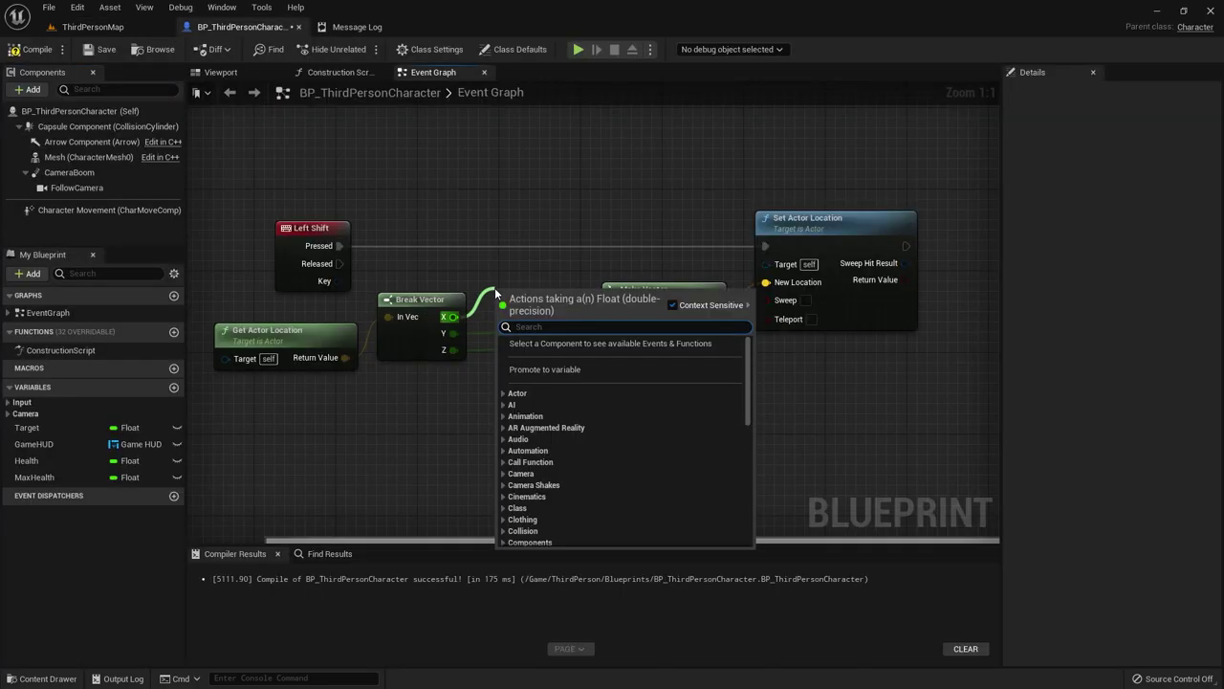
text(add)
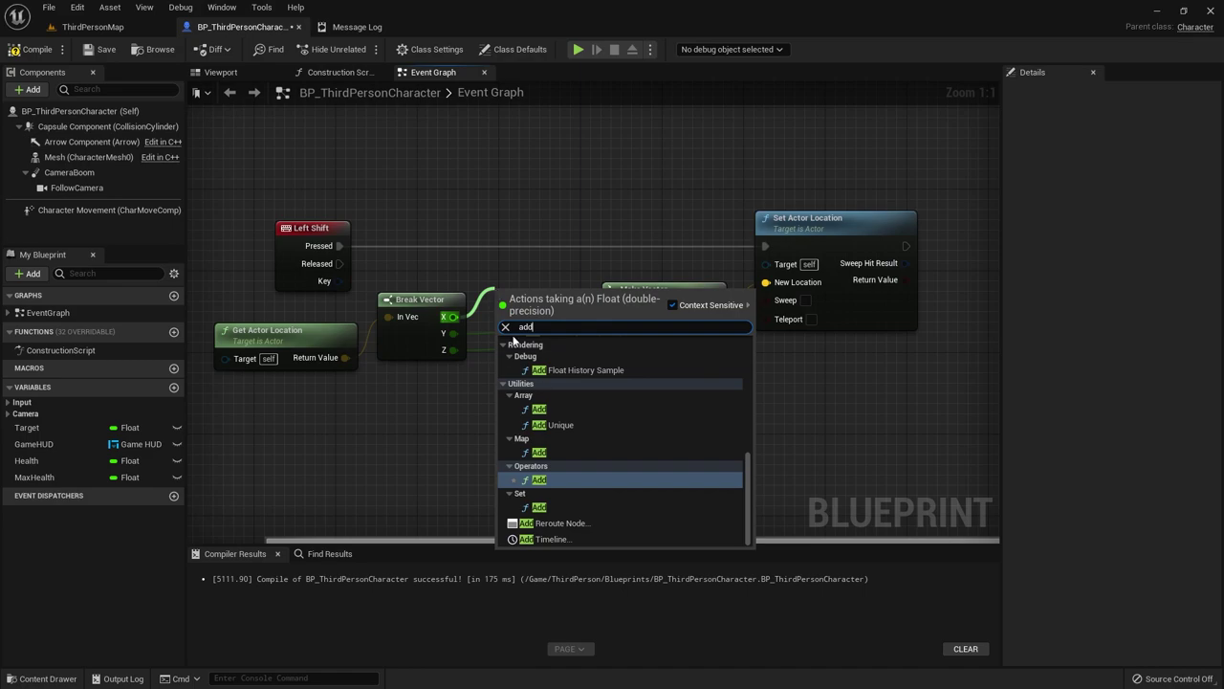
click(506, 328)
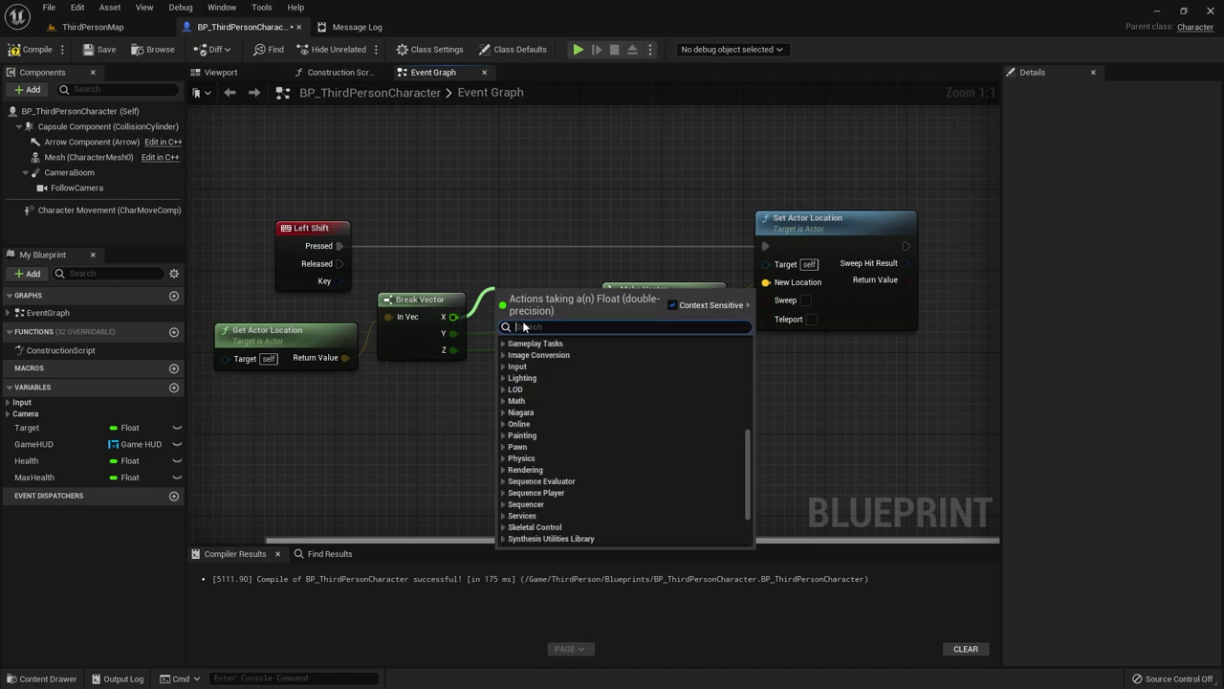
text(+)
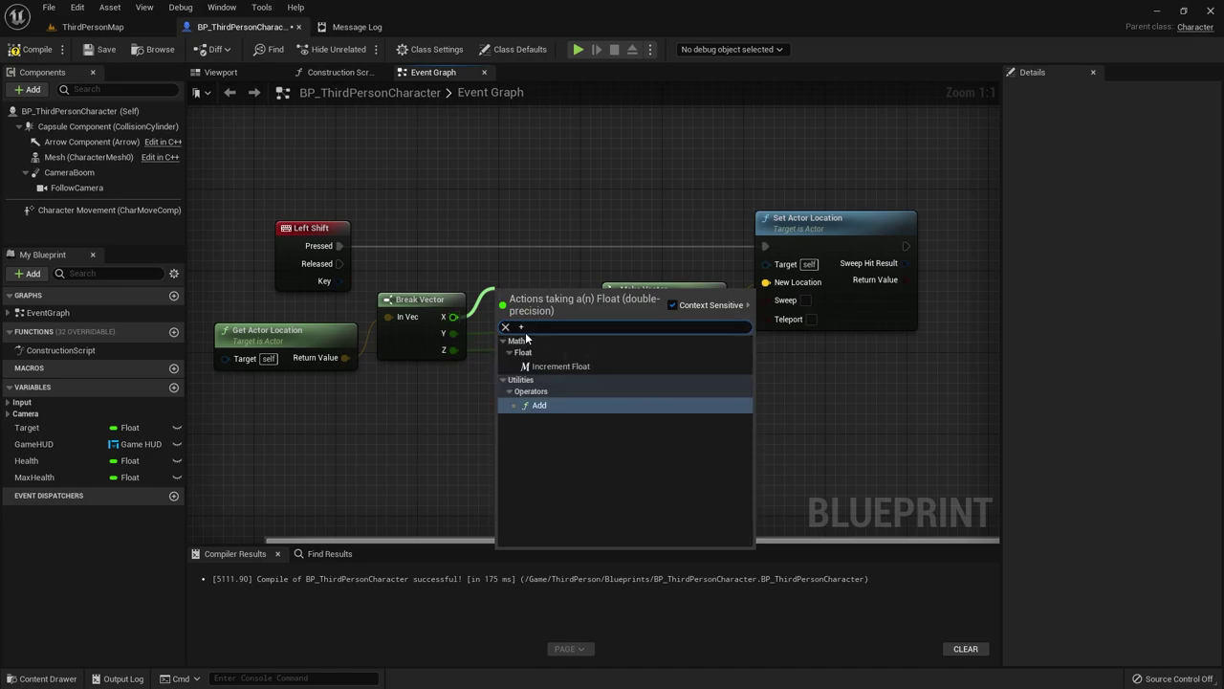
click(564, 406)
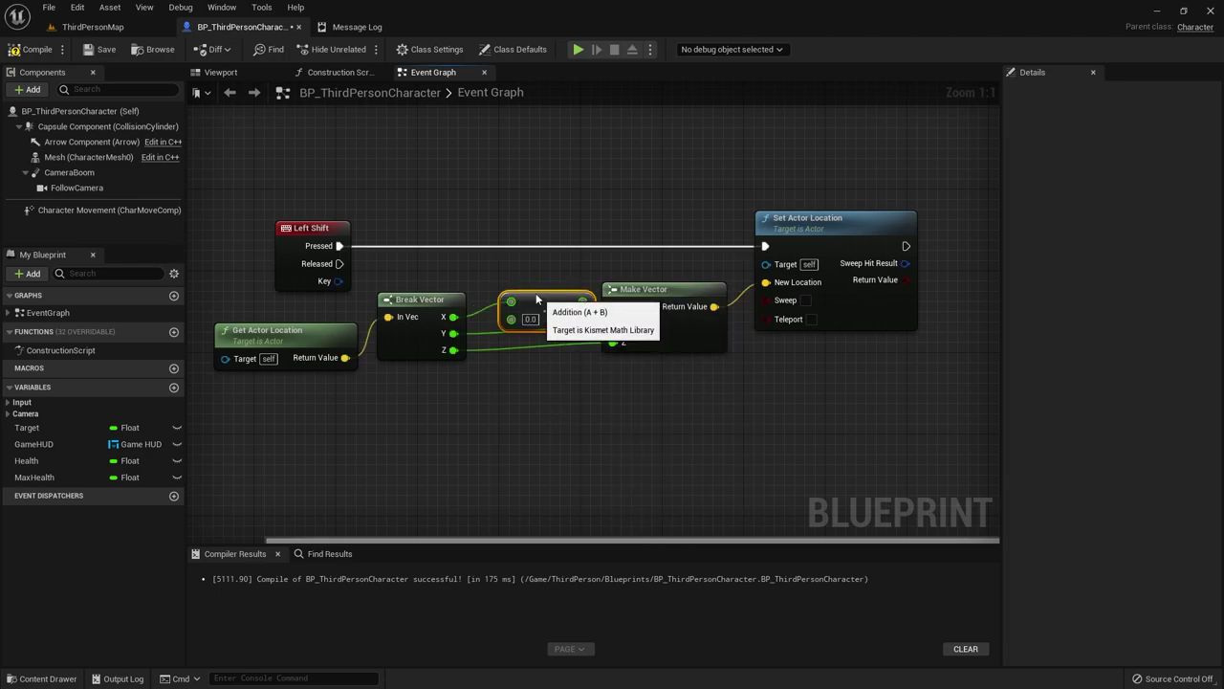
click(510, 299)
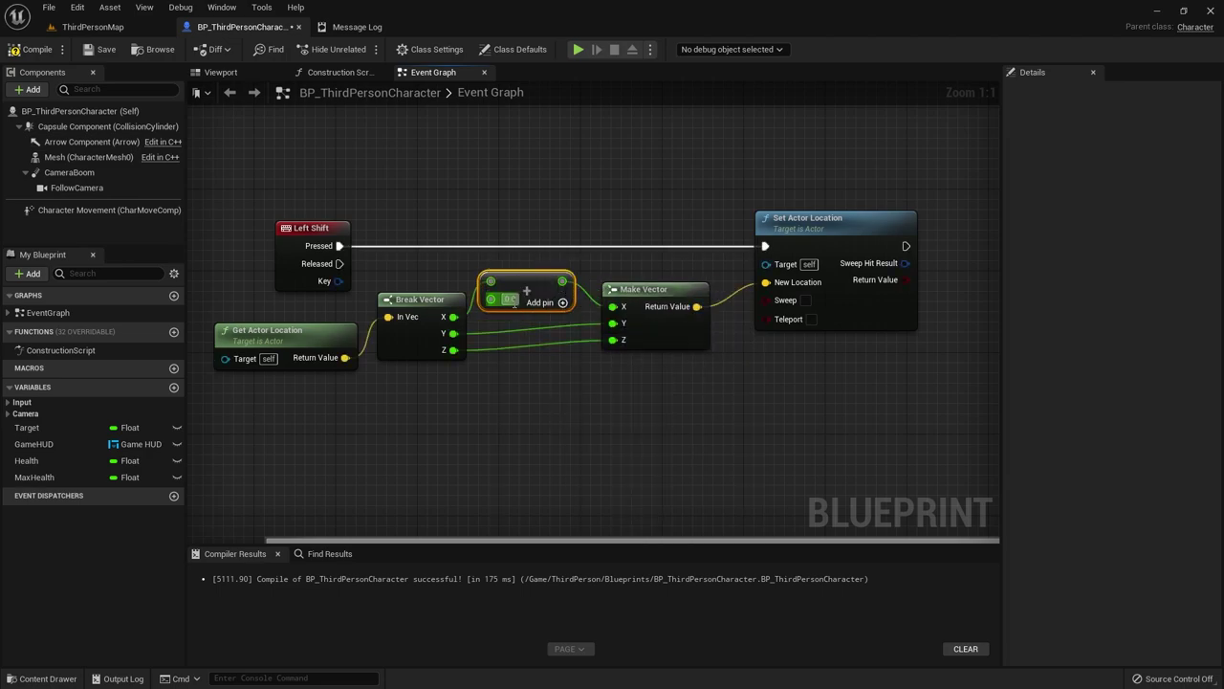
text(150)
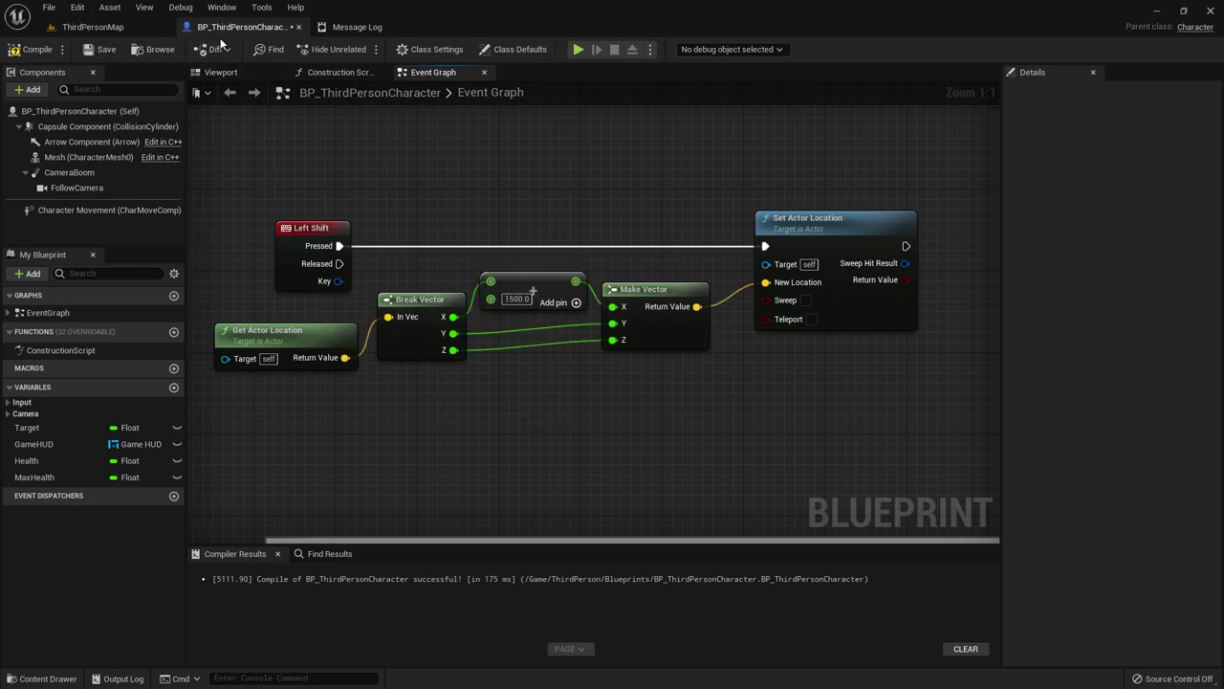
click(98, 27)
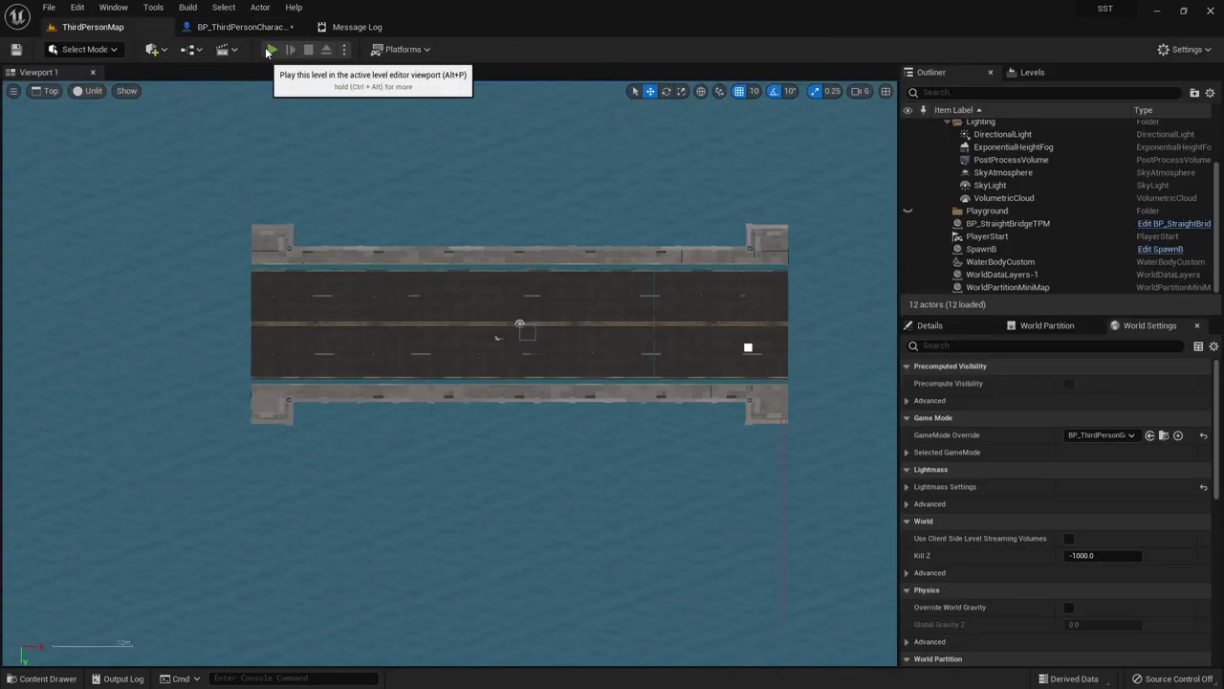
- Play the level, run the character forward along the bridge, then stop the session
key(alt+p)
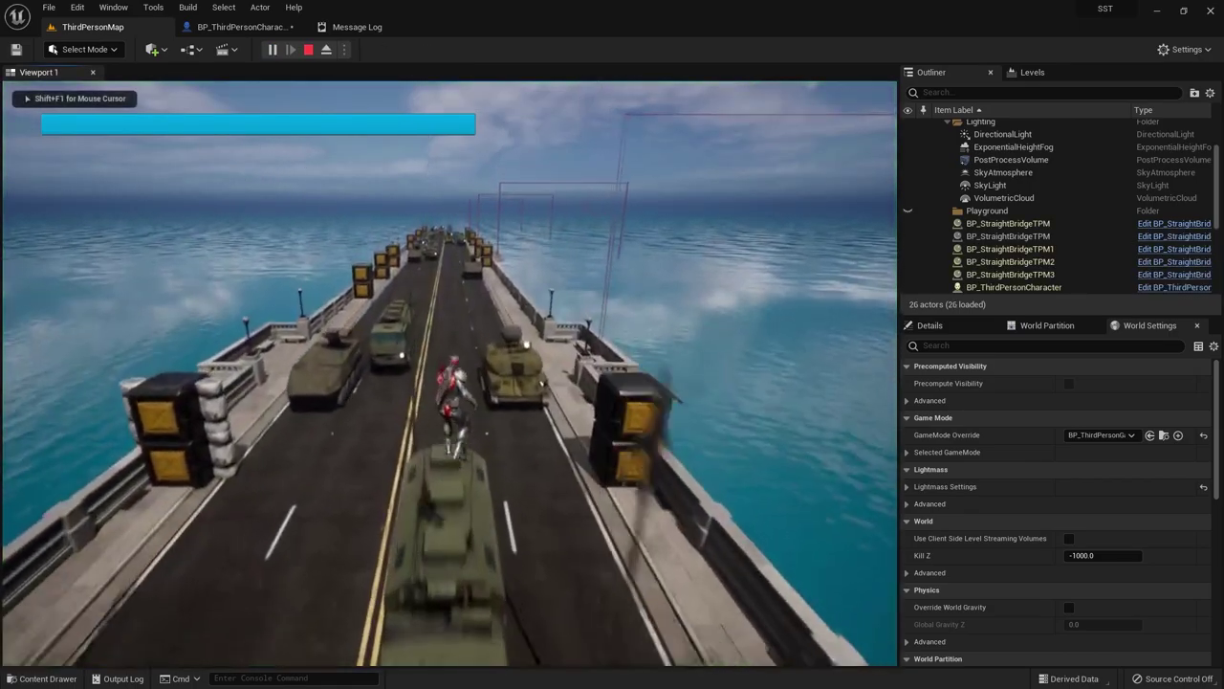
key(w)
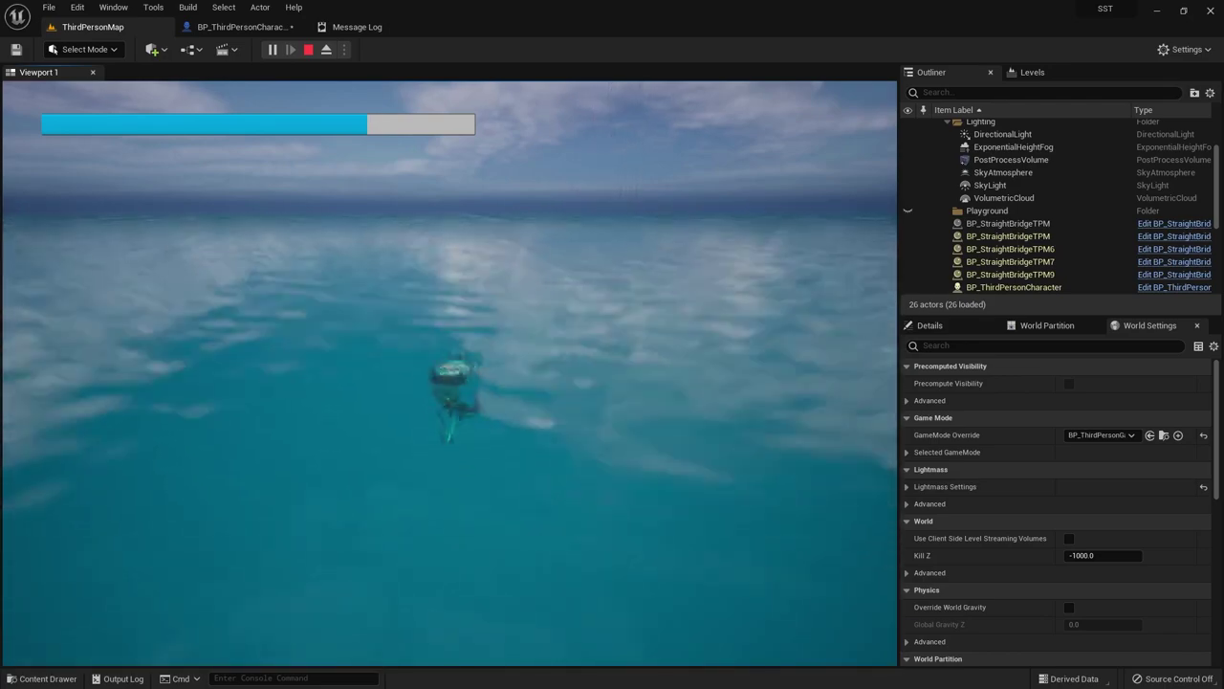
key(Escape)
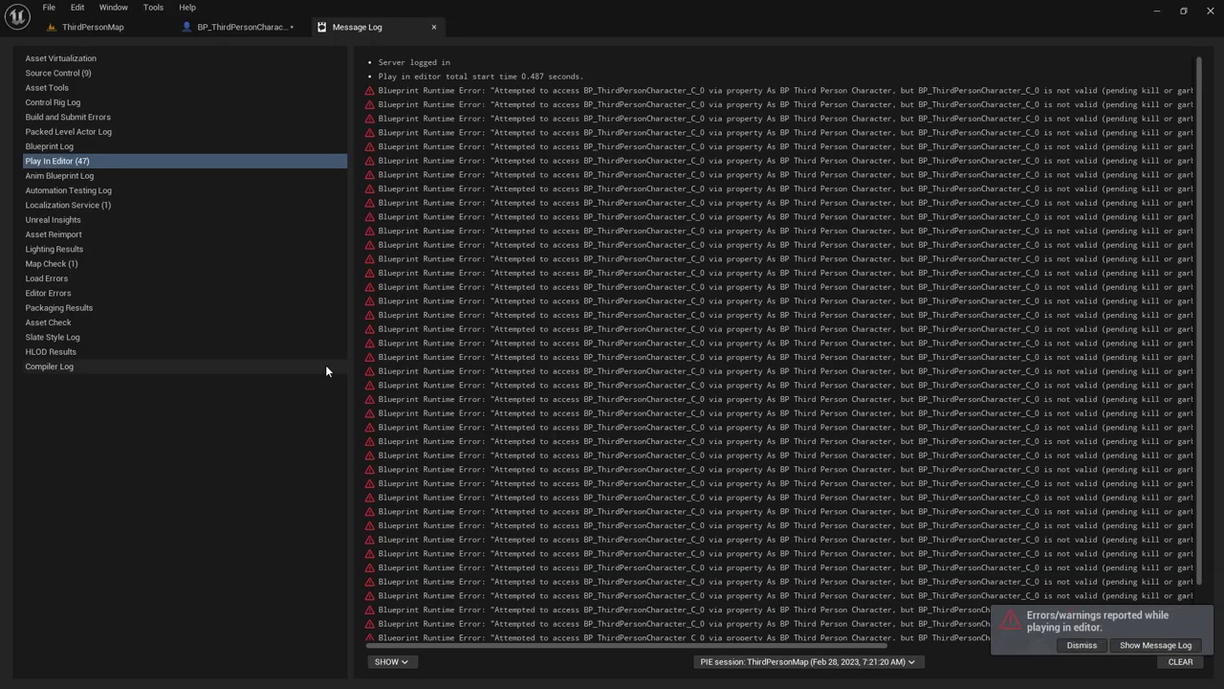
- Close the Message Log and get back to the BP_ThirdPersonCharacter Event Graph
middle_click(373, 29)
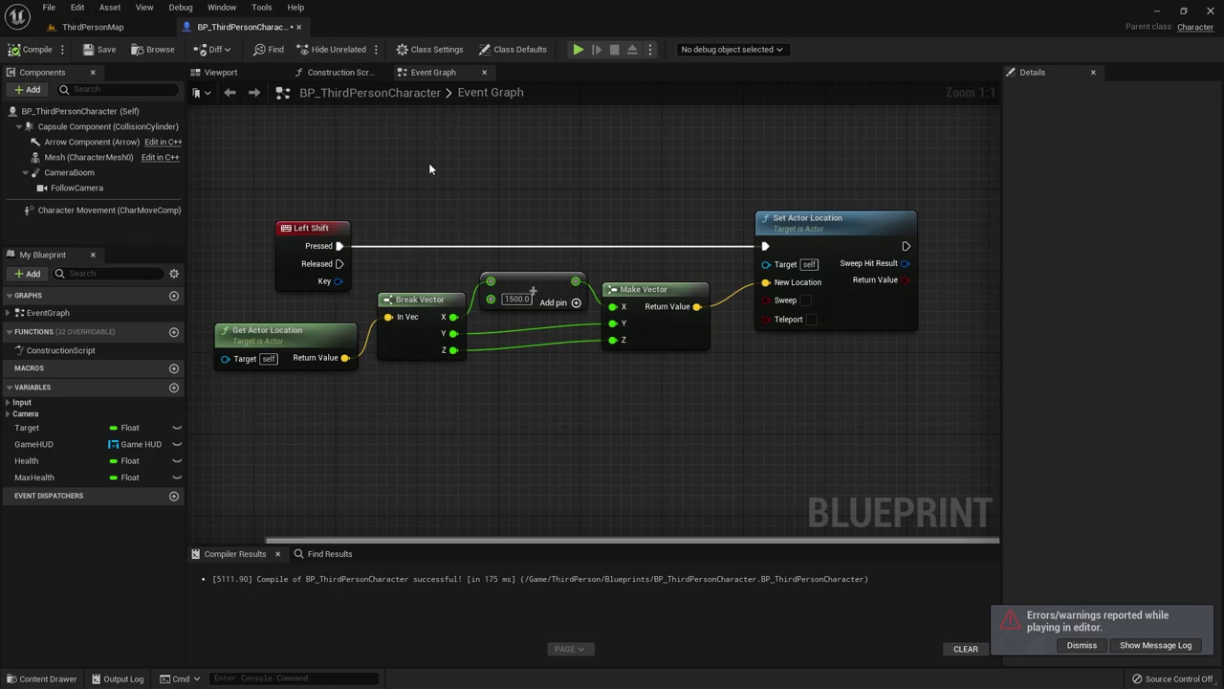
click(134, 29)
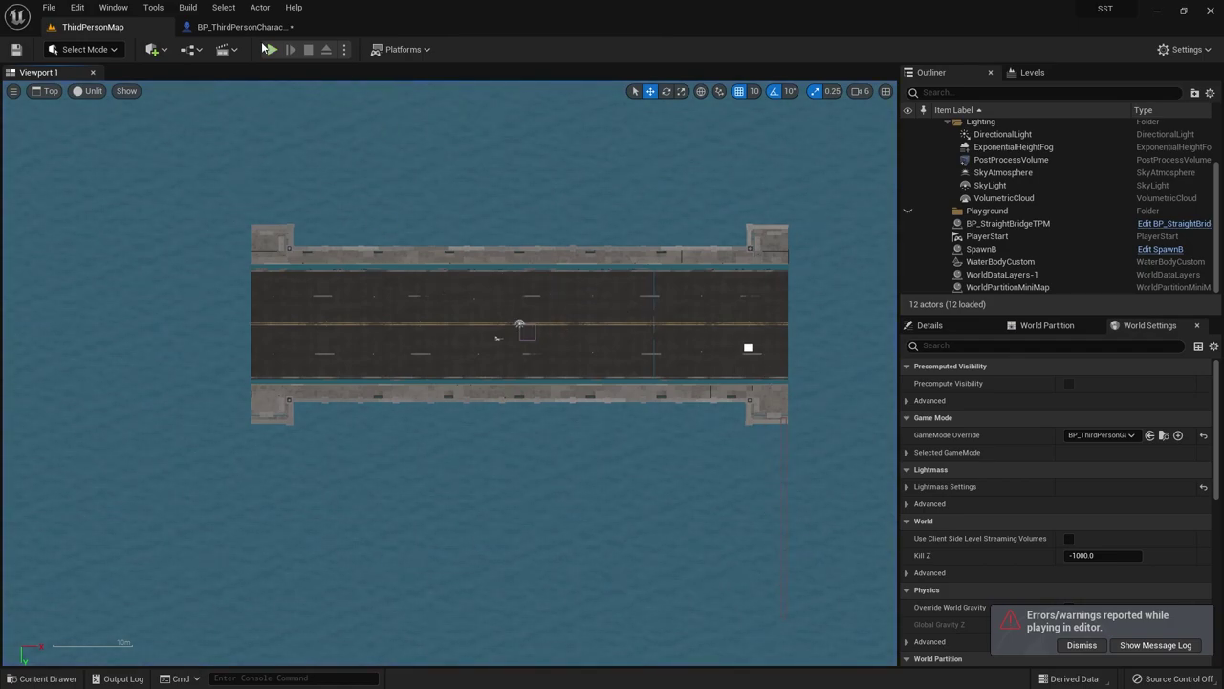
click(239, 27)
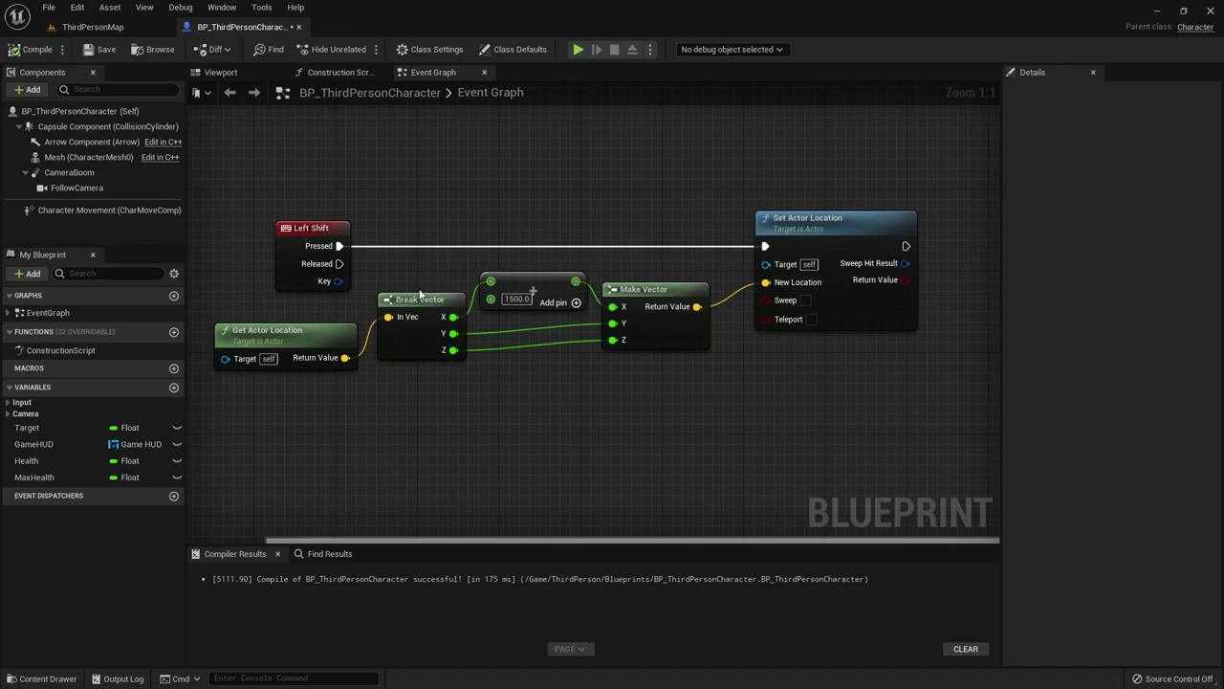
- Box-select the four vector-math nodes and move them lower and to the right
scroll(404, 301, down, 1)
right_drag(404, 300, 392, 325)
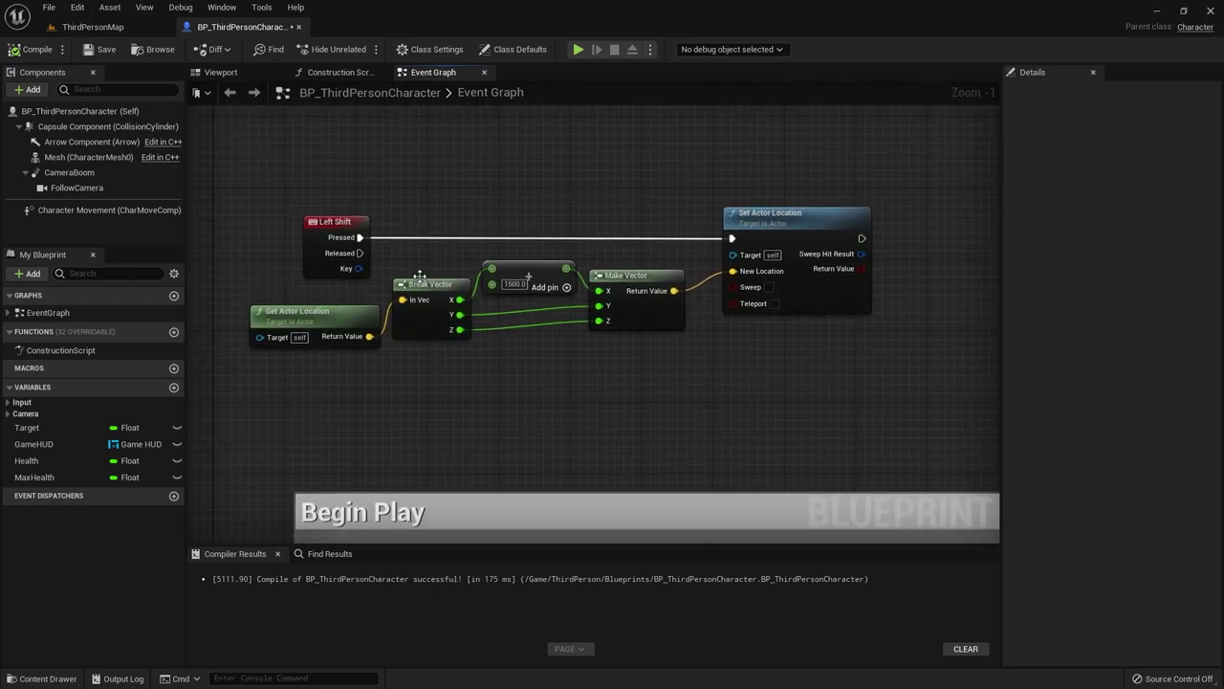
drag(430, 310, 632, 317)
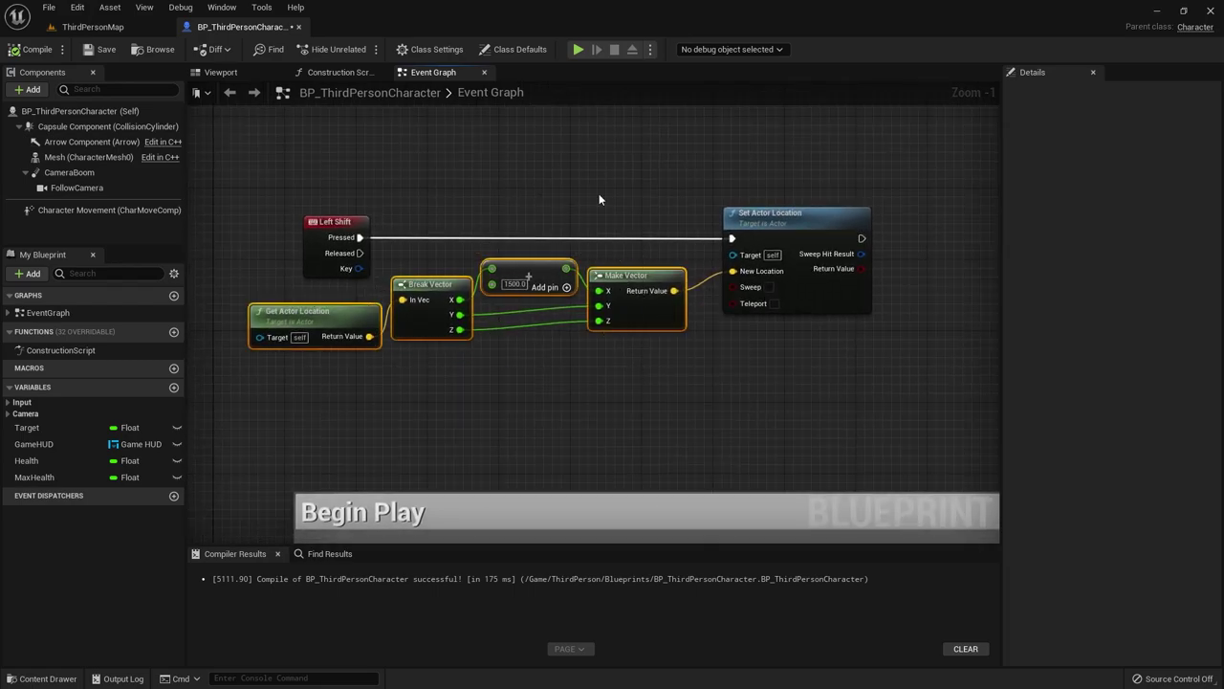
drag(803, 277, 974, 276)
click(759, 389)
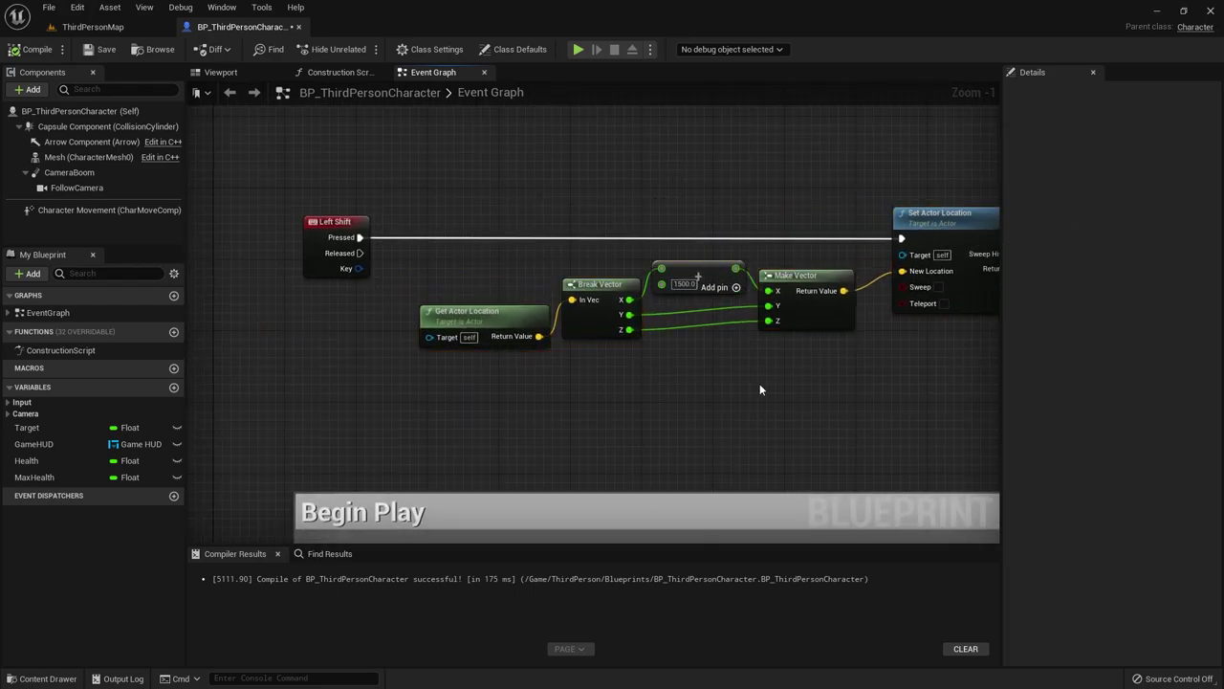
drag(796, 315, 805, 370)
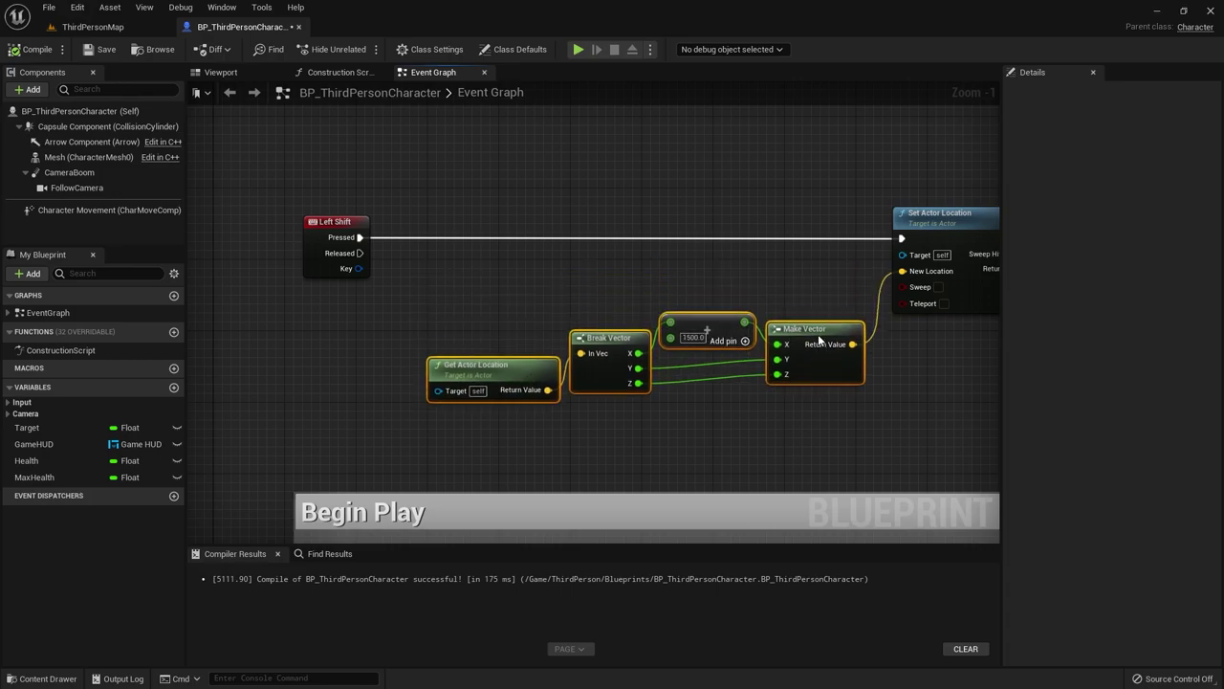
click(582, 305)
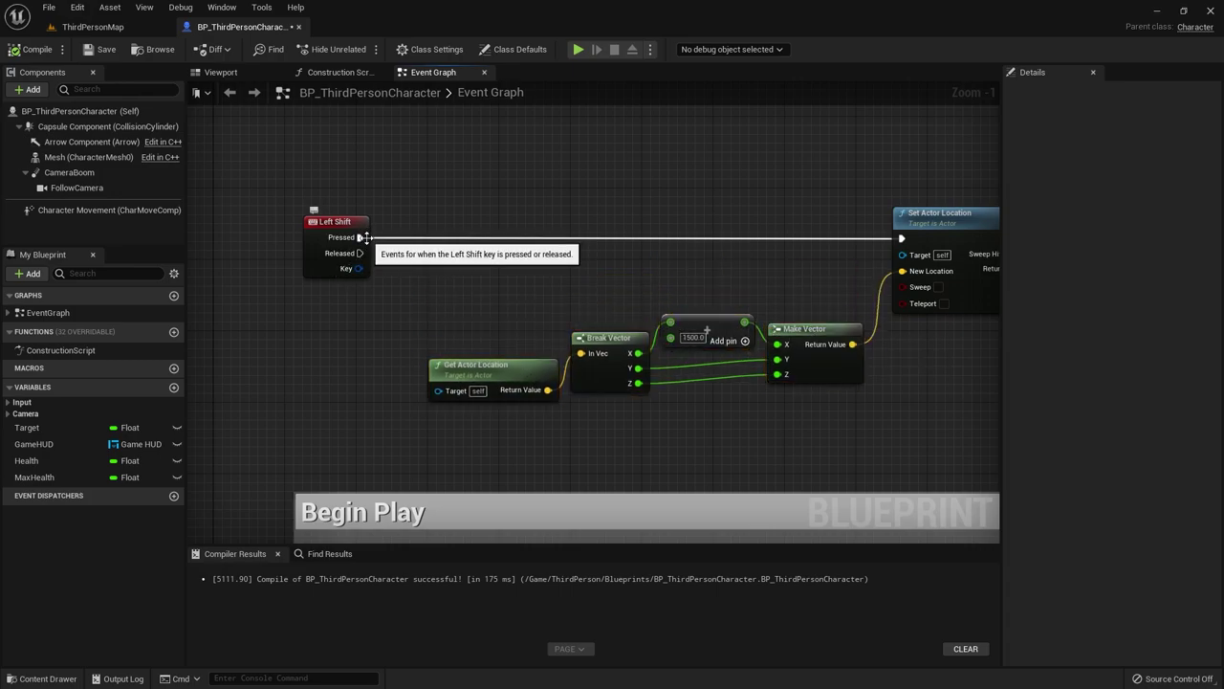
- Place a Branch node from Left Shift Pressed ahead of Set Actor Location and straighten its wires
drag(360, 245, 487, 243)
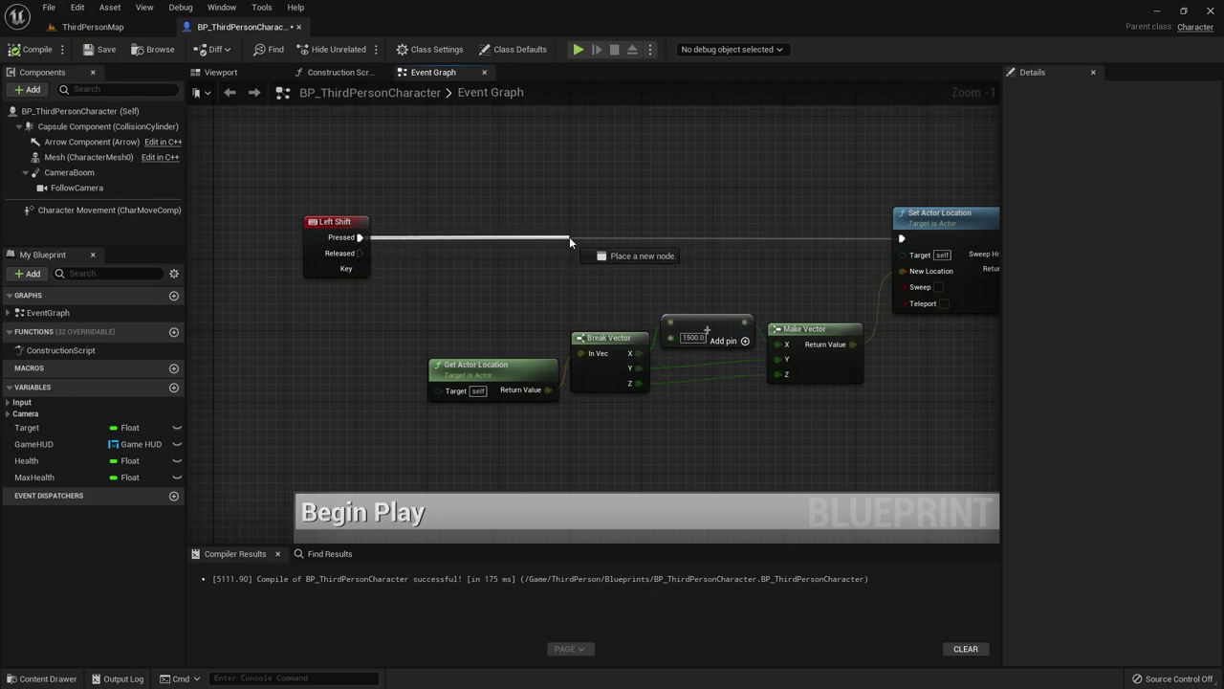
drag(569, 238, 570, 238)
text(brac)
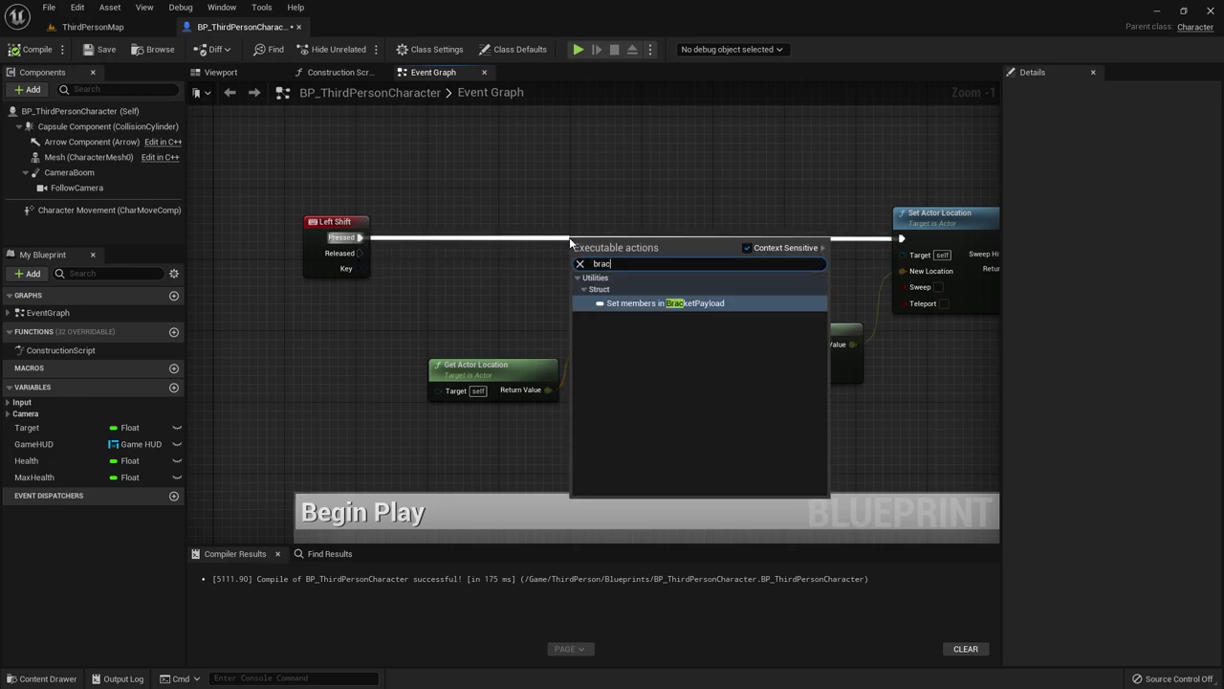
key(BackSpace)
text(n)
key(Return)
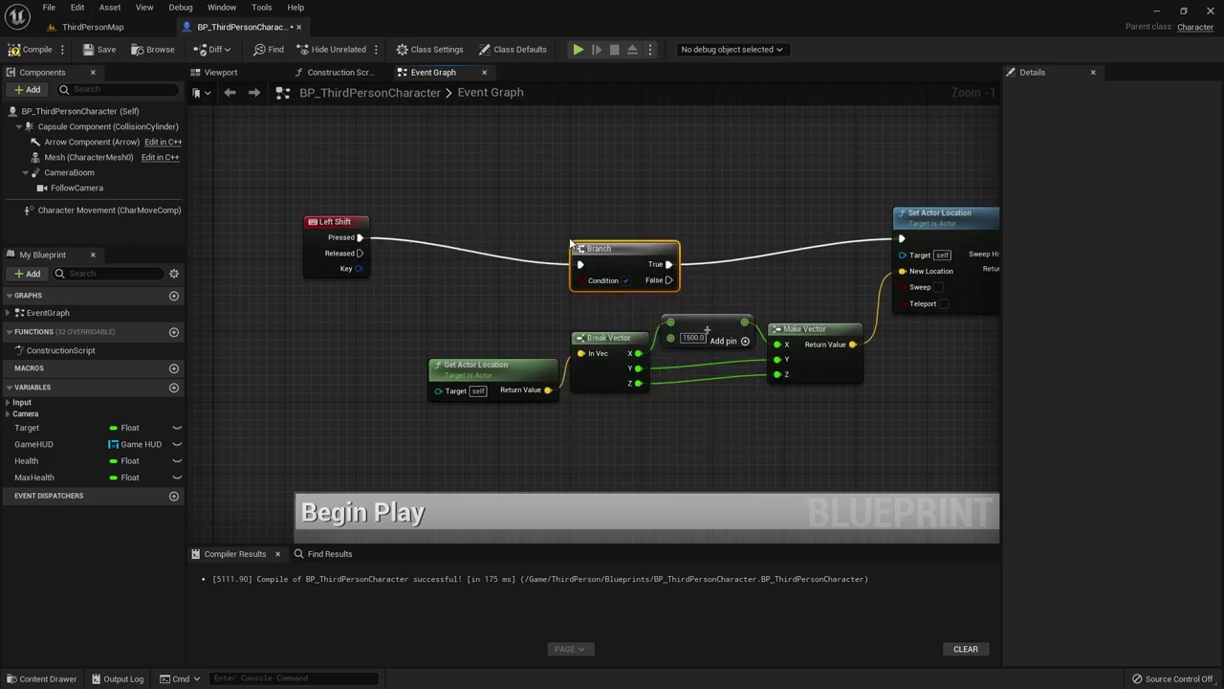
drag(579, 264, 589, 238)
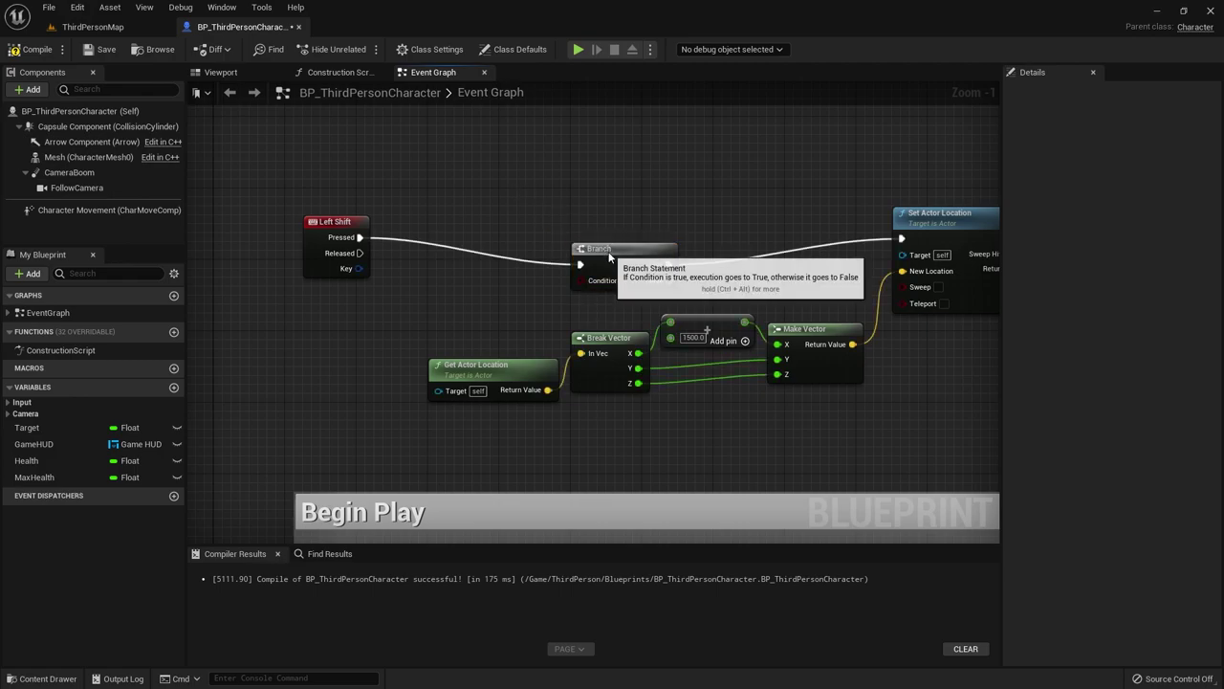
key(q)
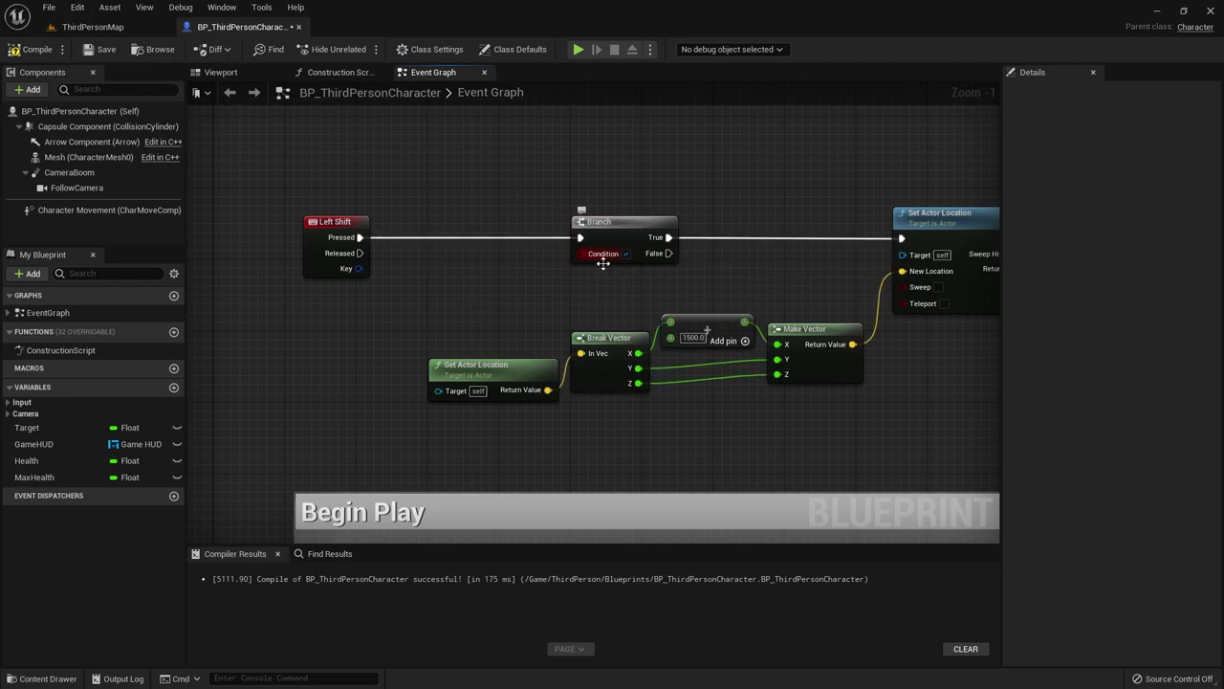
- Create Boolean variable 3Sec defaulting to true, wire it to the Branch Condition, and compile
click(174, 388)
text(3Sec)
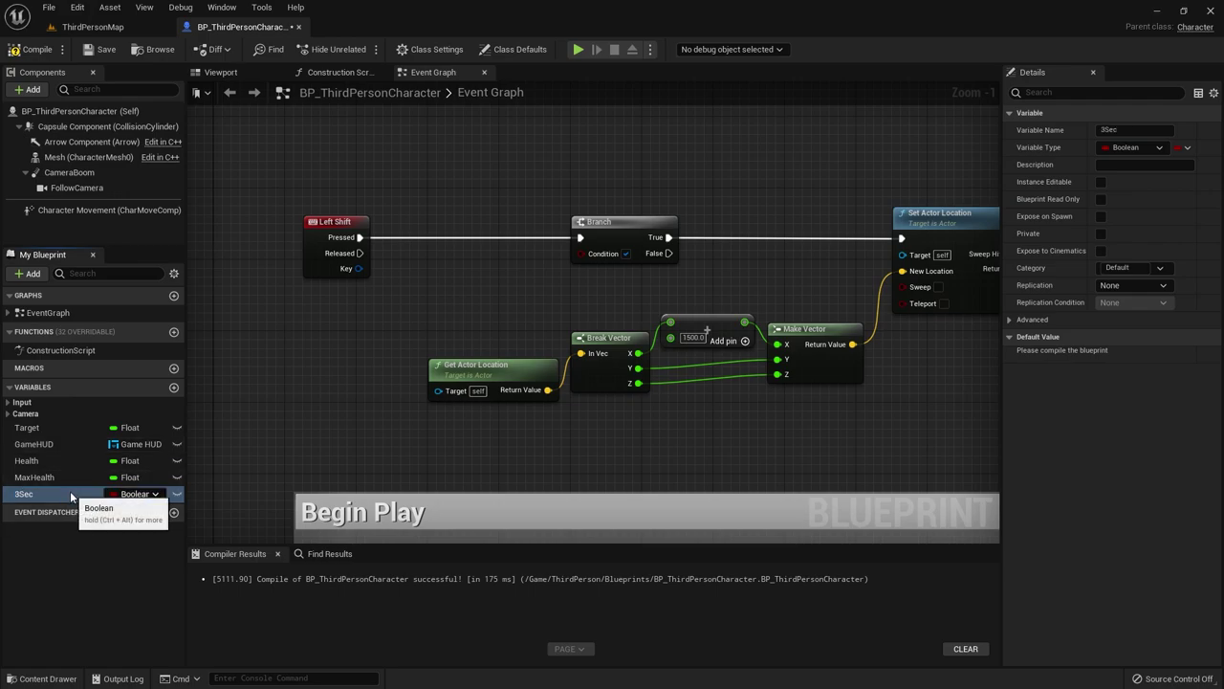
drag(575, 252, 579, 254)
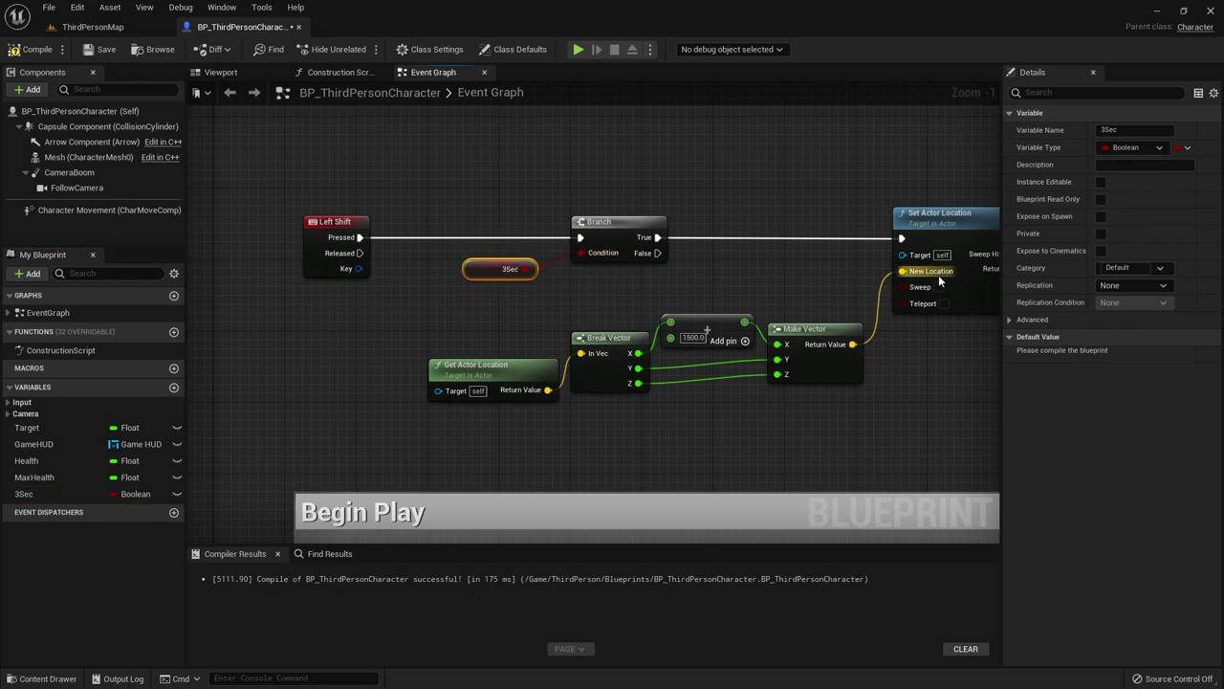
click(31, 49)
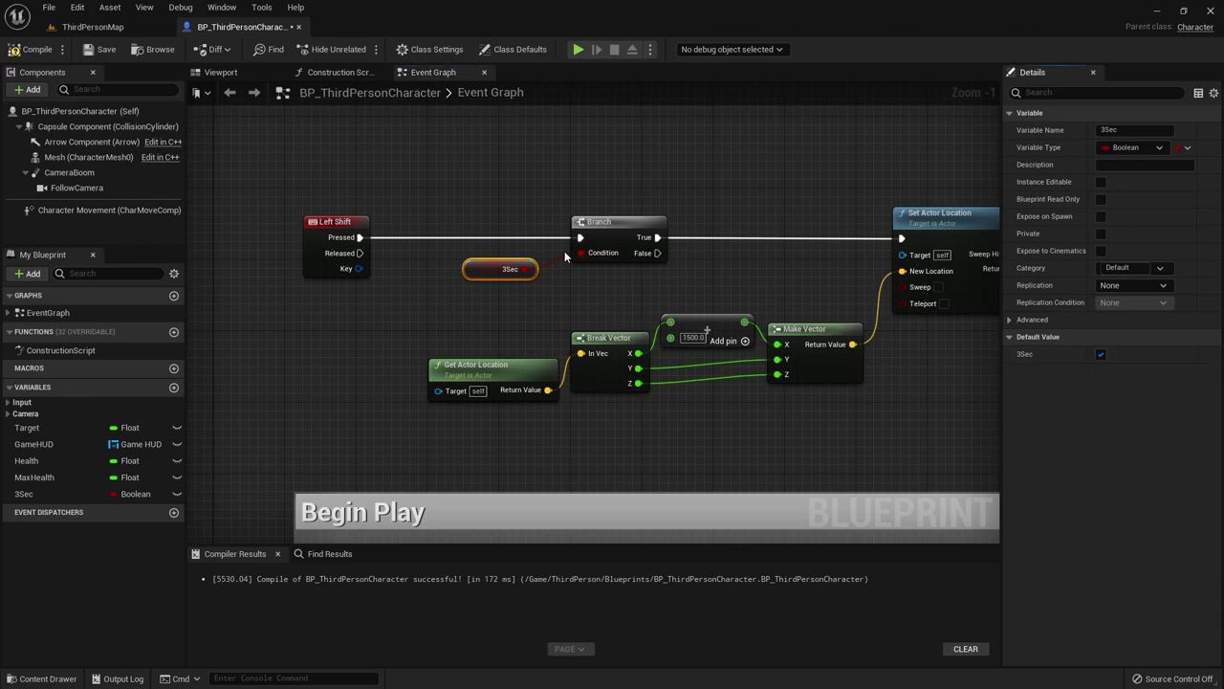
right_drag(880, 250, 735, 272)
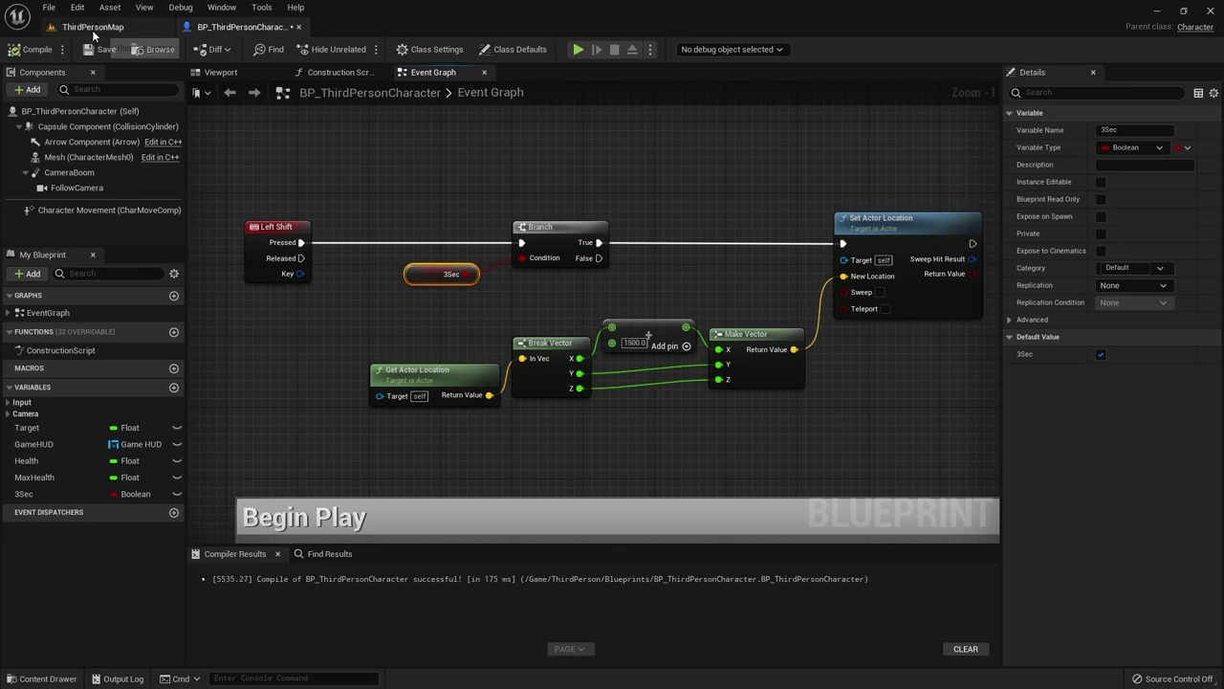
click(91, 28)
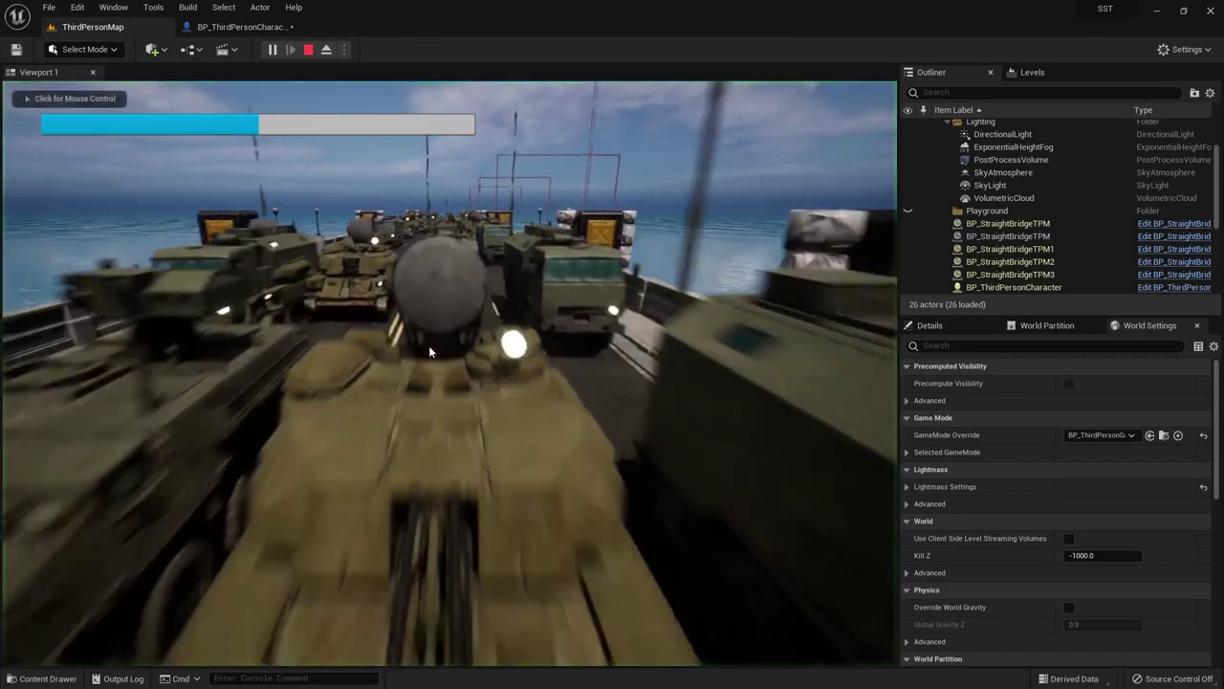
key(Escape)
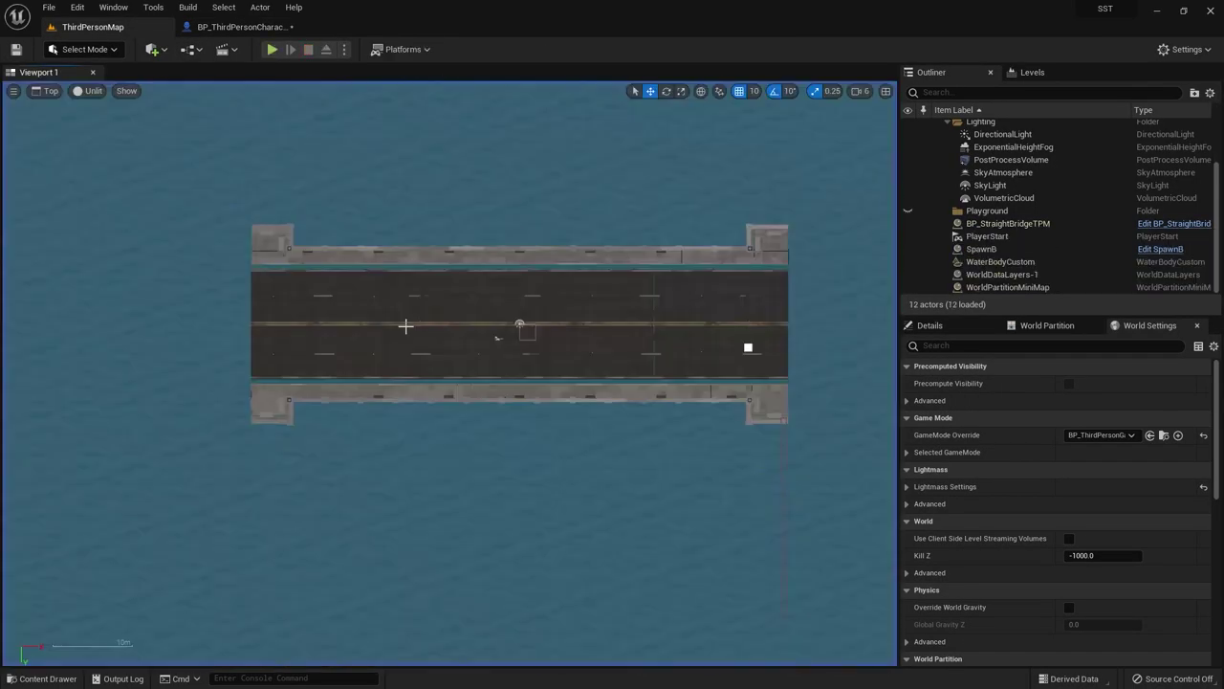
click(241, 27)
right_drag(498, 294, 478, 247)
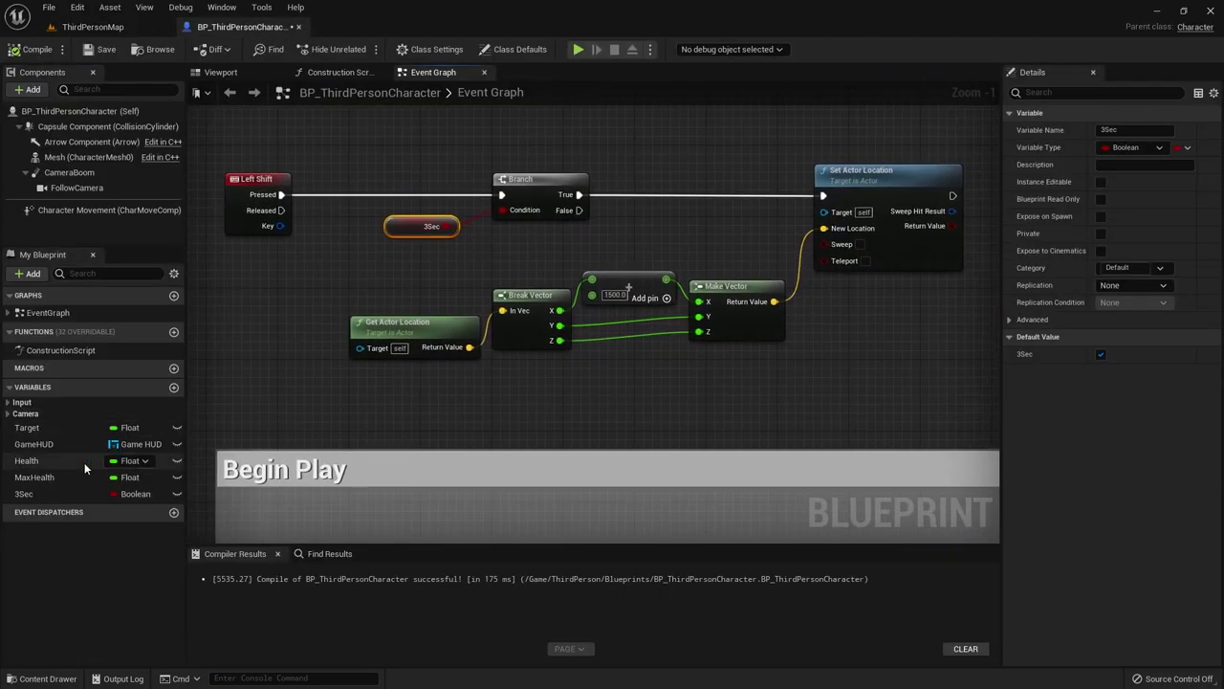
- Add a SET 3Sec node set to false after Set Actor Location, then compile
drag(38, 493, 1223, 258)
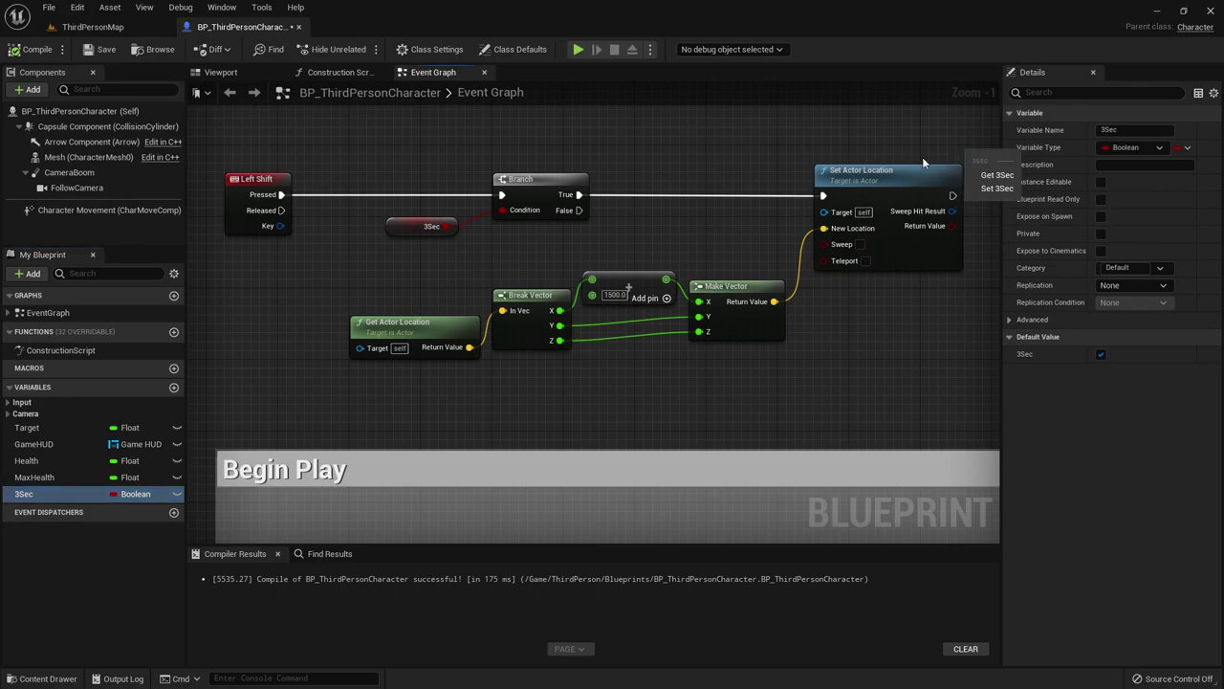
drag(963, 198, 764, 311)
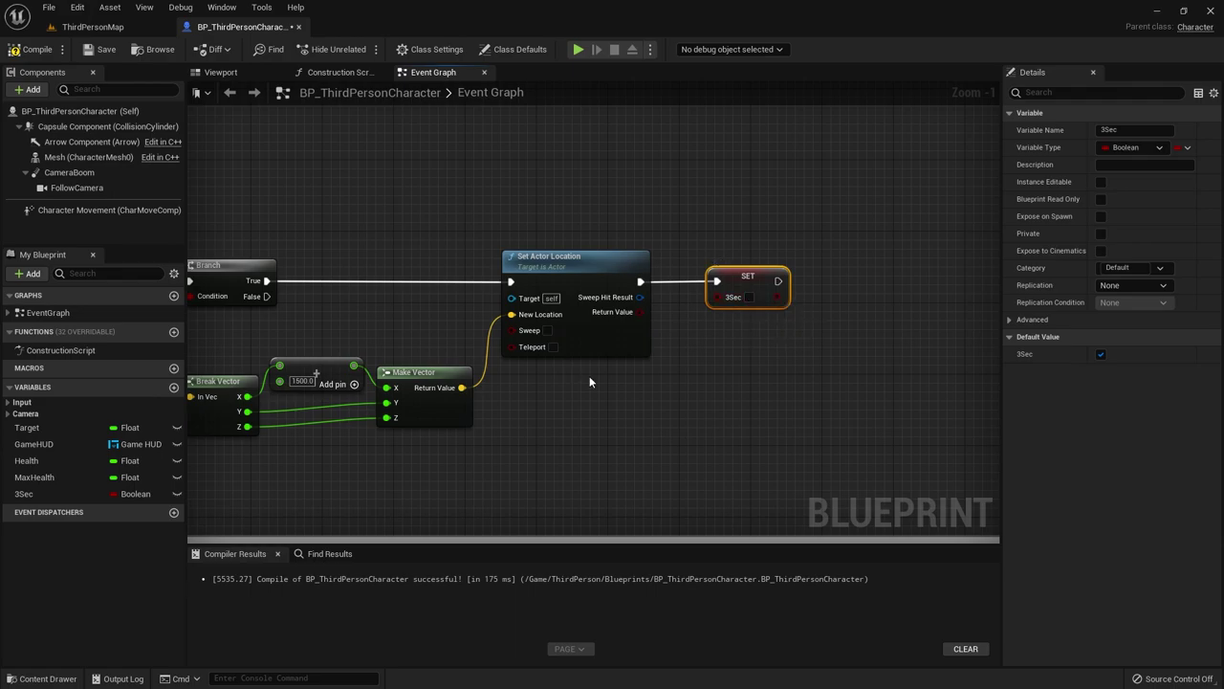
right_drag(590, 382, 760, 375)
click(280, 314)
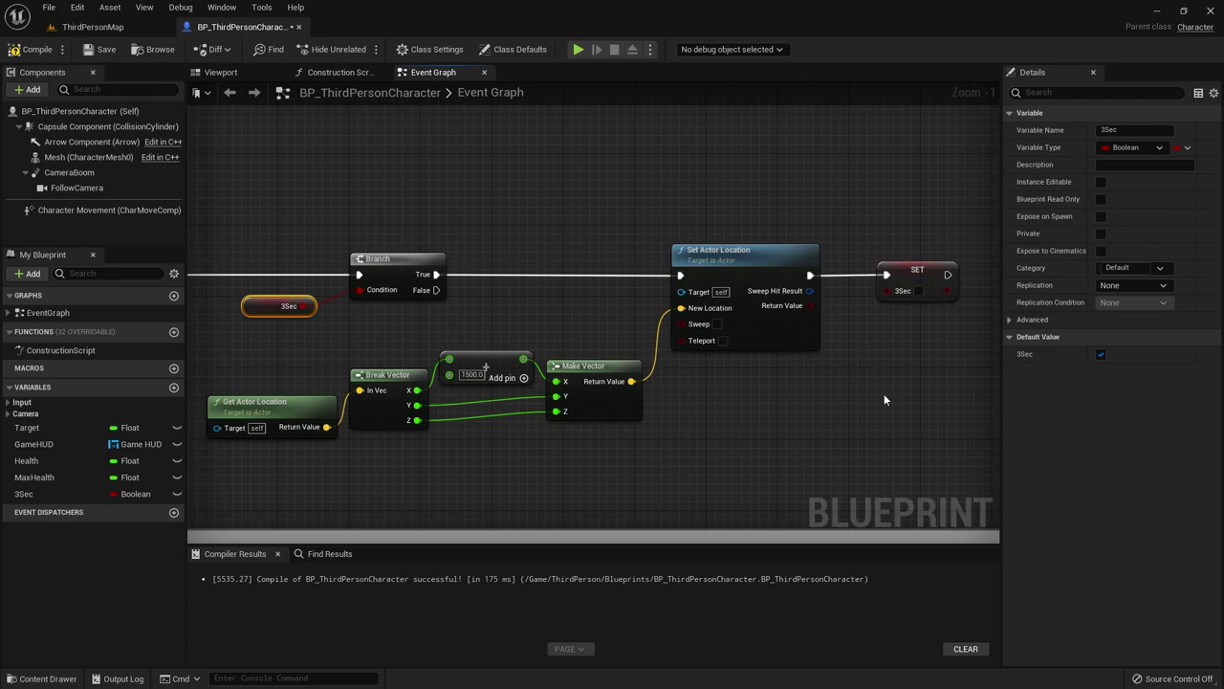
right_drag(531, 467, 603, 470)
scroll(603, 471, down, 1)
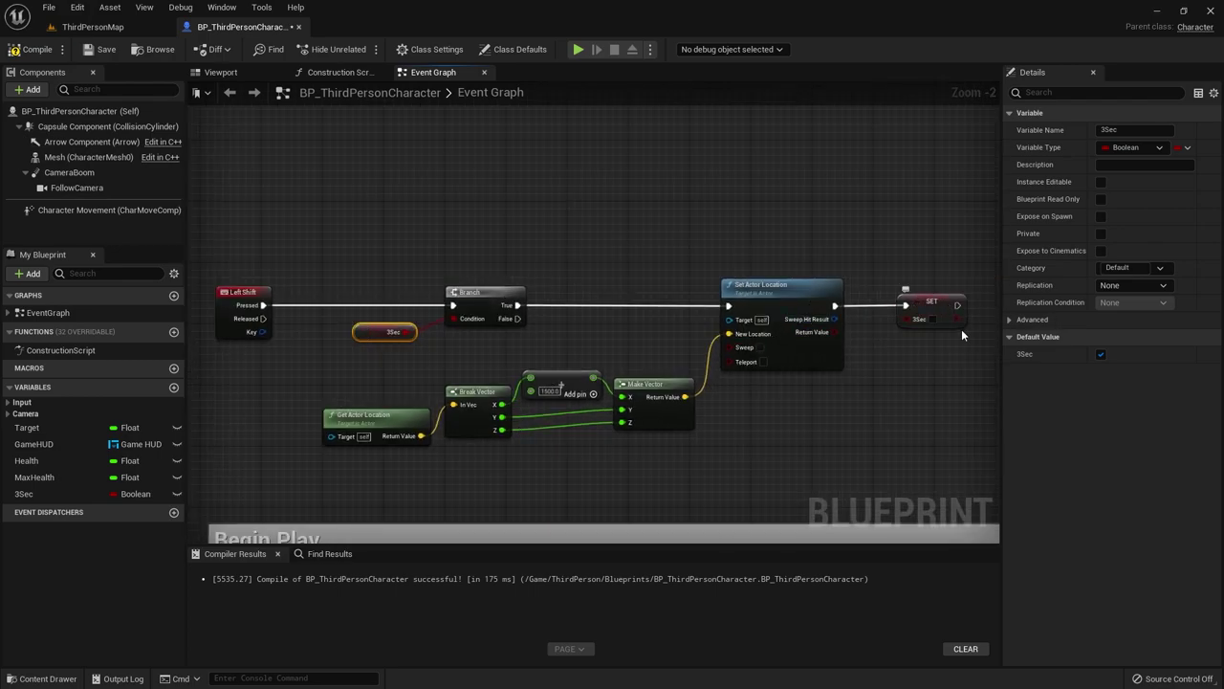
click(37, 49)
- Run a quick ThirdPersonMap test play, stop it, and return to the Event Graph's SET node
click(94, 26)
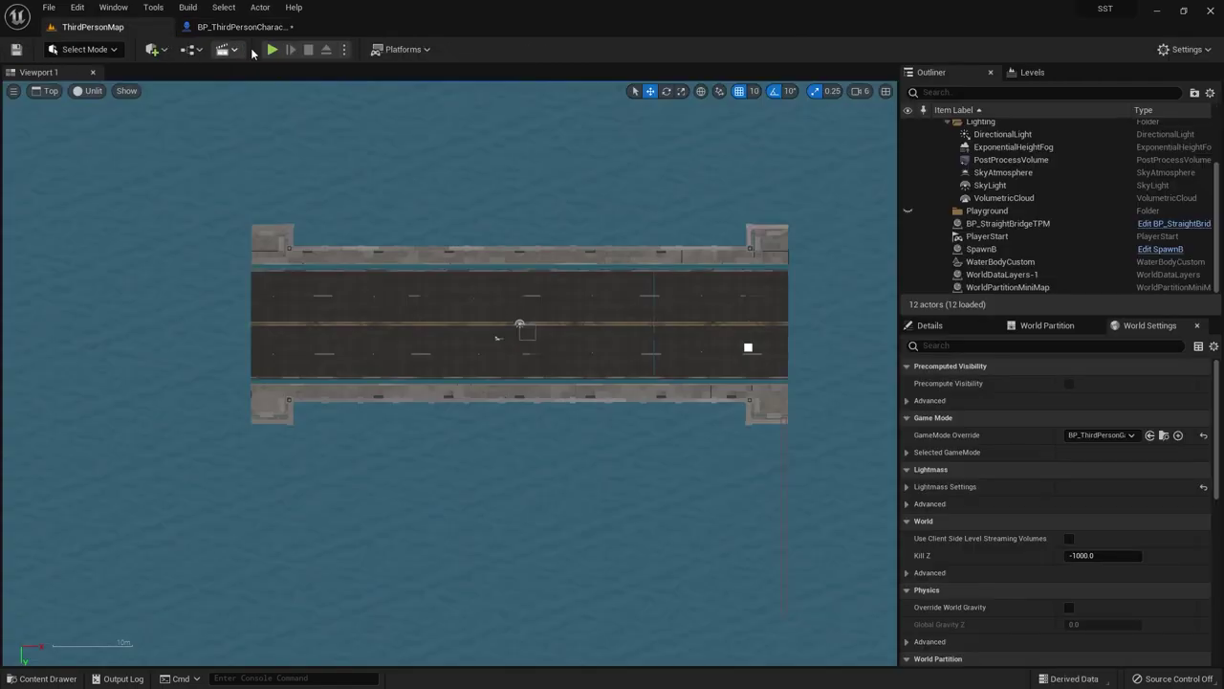
click(274, 48)
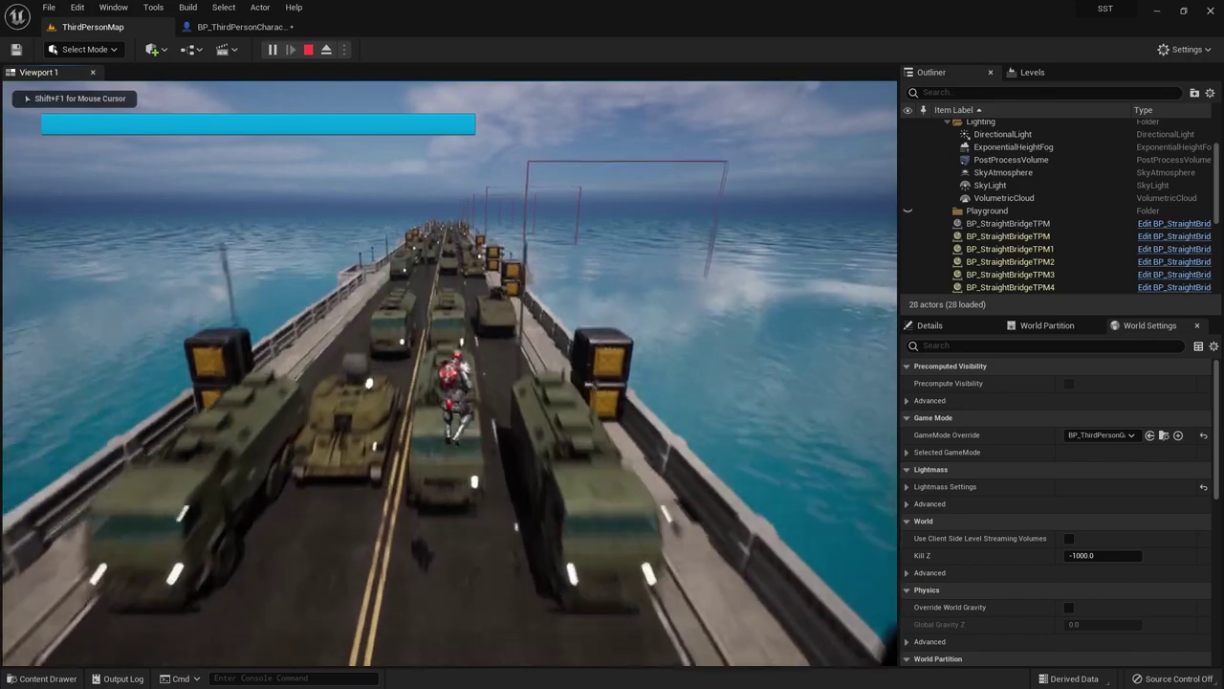
key(Escape)
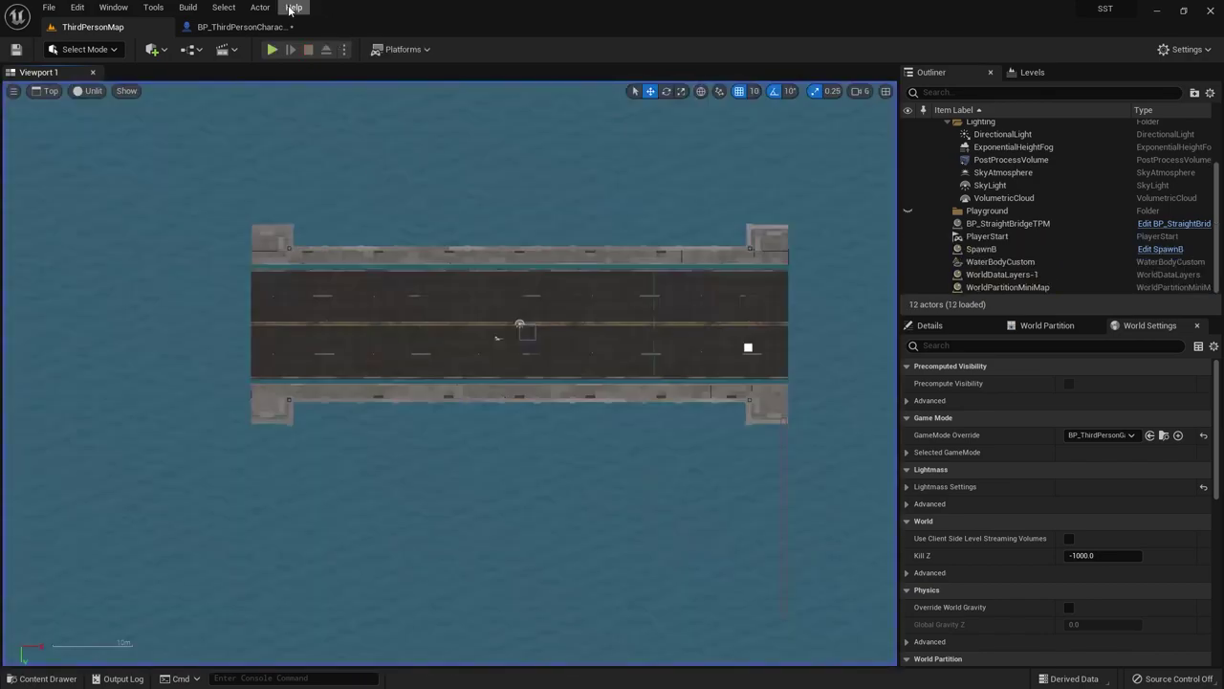
click(239, 27)
right_drag(994, 328, 817, 321)
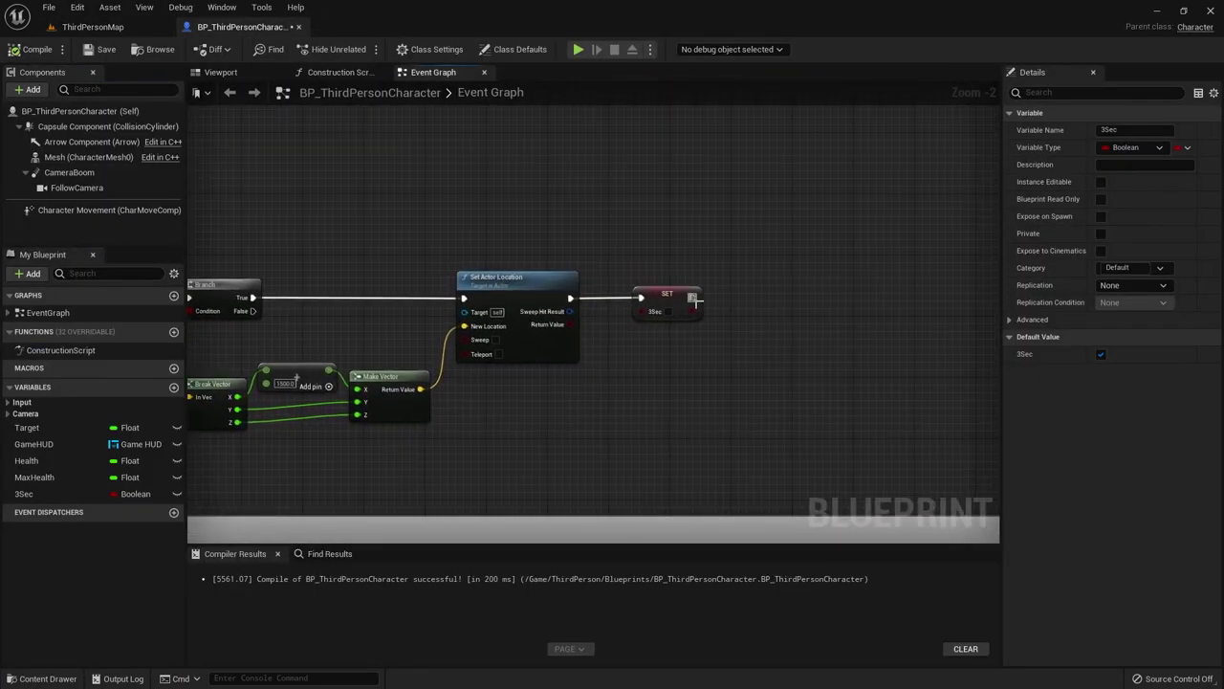
- Add a second SET 3Sec node, lined up after the first
drag(754, 294, 758, 294)
click(644, 312)
click(661, 299)
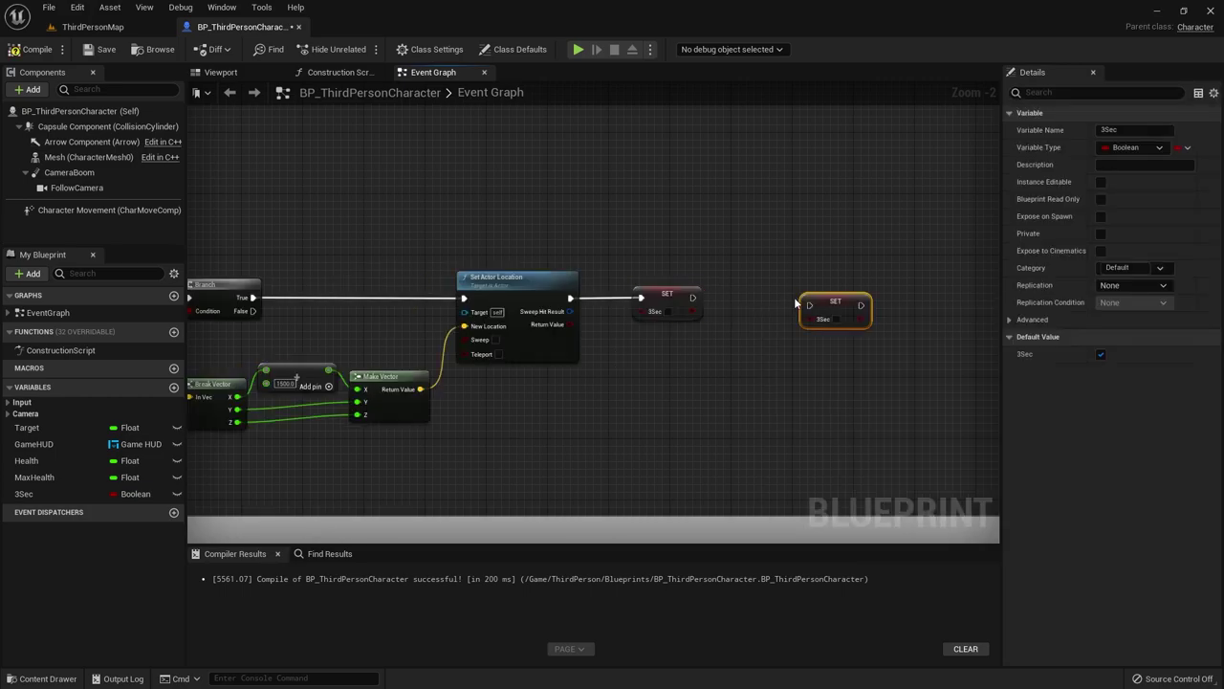
drag(836, 305, 836, 296)
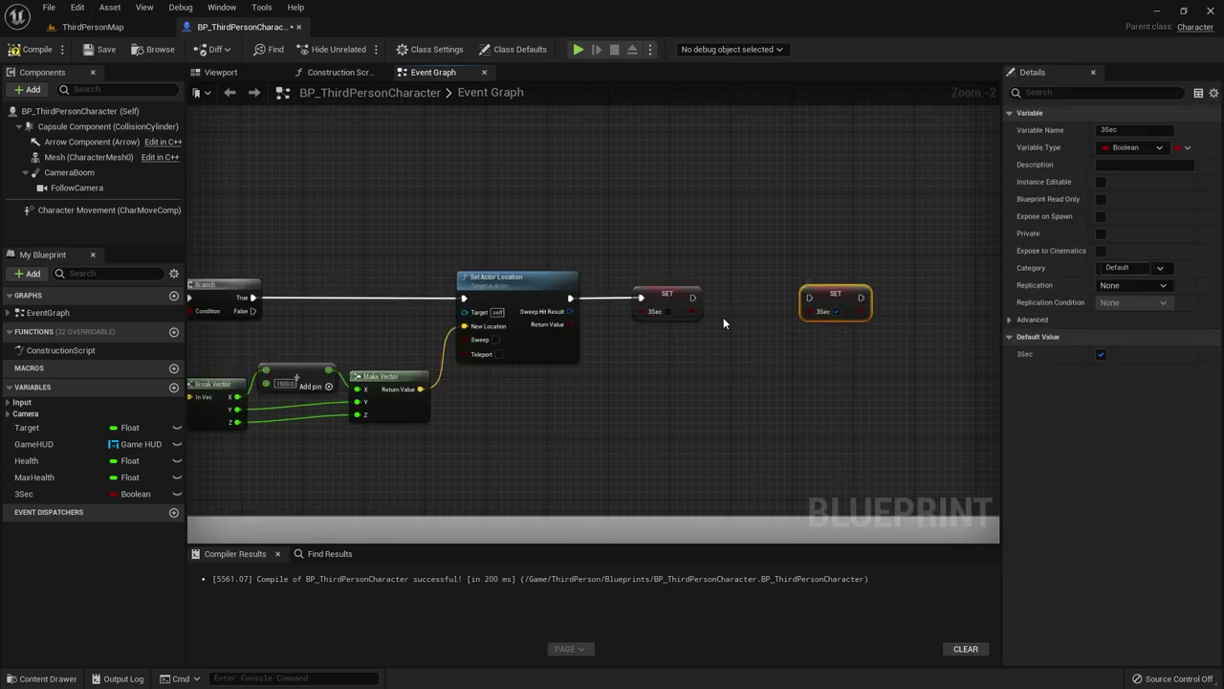
scroll(723, 323, up, 2)
right_drag(649, 316, 548, 344)
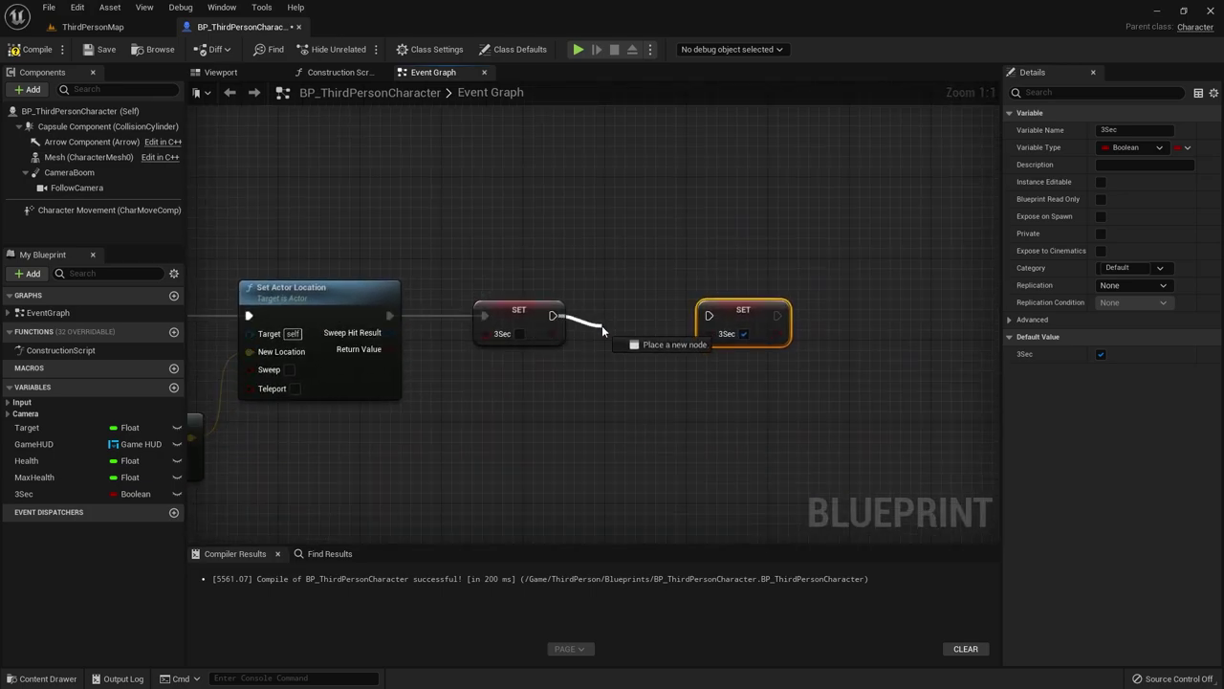
- Insert a Delay node after the first SET 3Sec node
drag(608, 326, 594, 316)
text(DE)
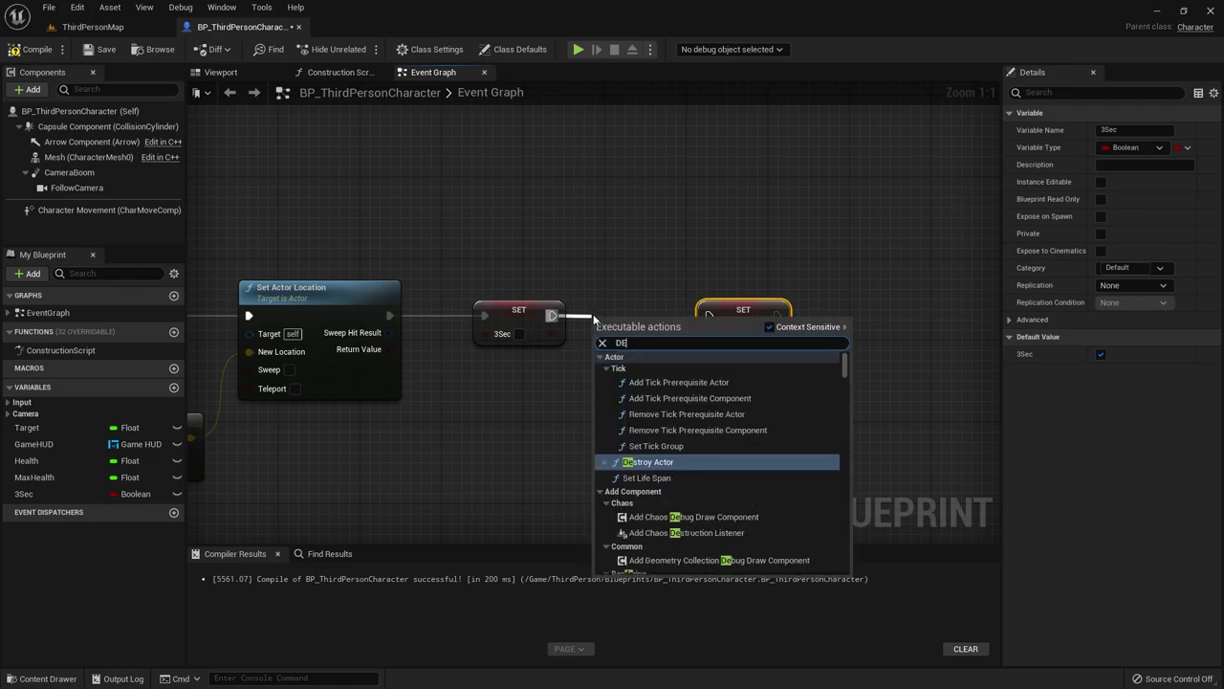
key(BackSpace)
key(BackSpace)
text(dela)
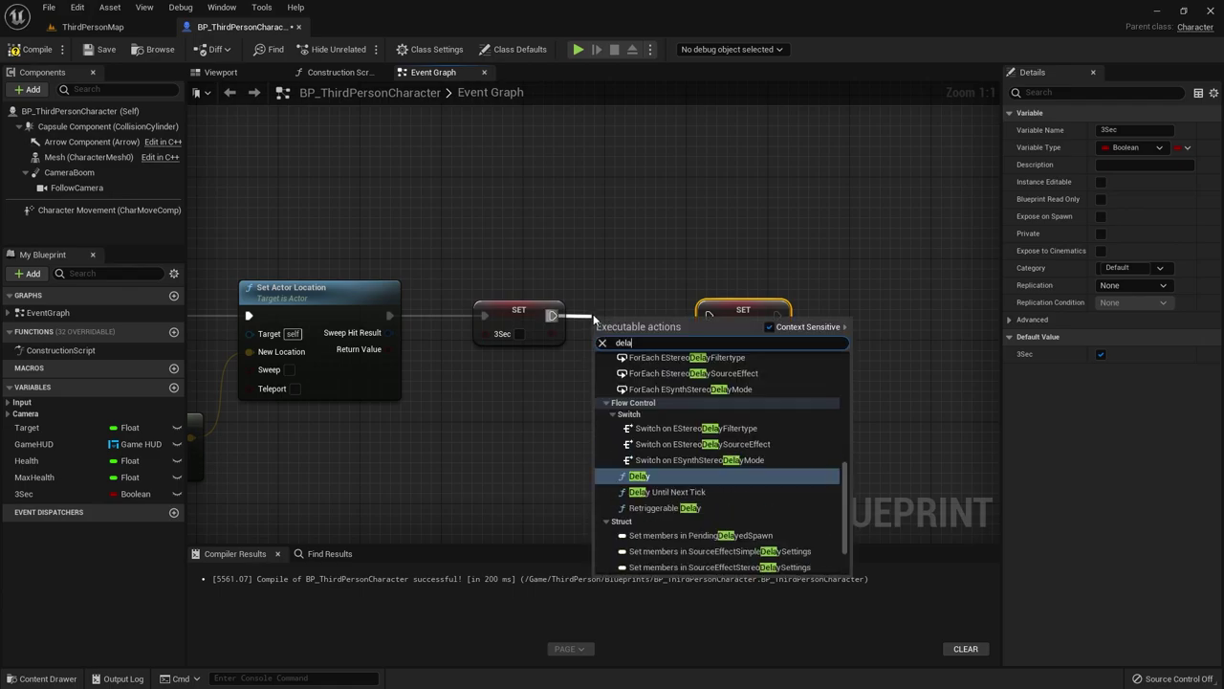
key(Return)
- Wire Delay's Completed output to the second SET 3Sec and set Duration to 3
drag(736, 309, 798, 299)
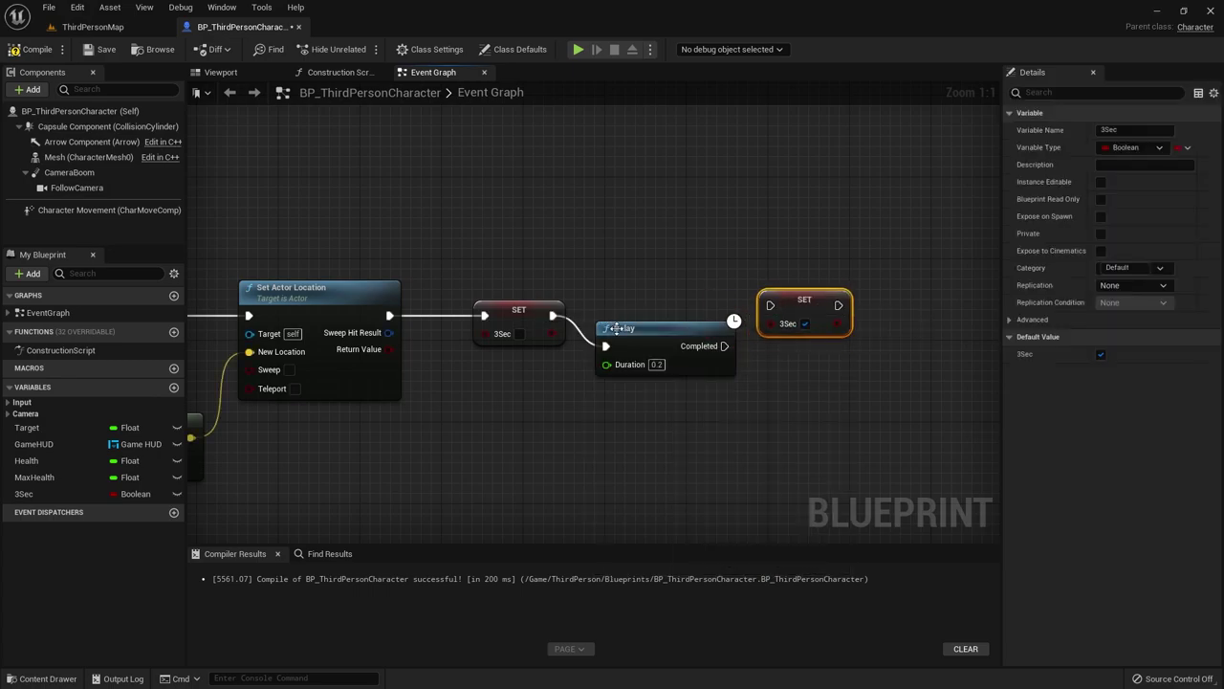
drag(617, 329, 617, 318)
drag(798, 322, 818, 343)
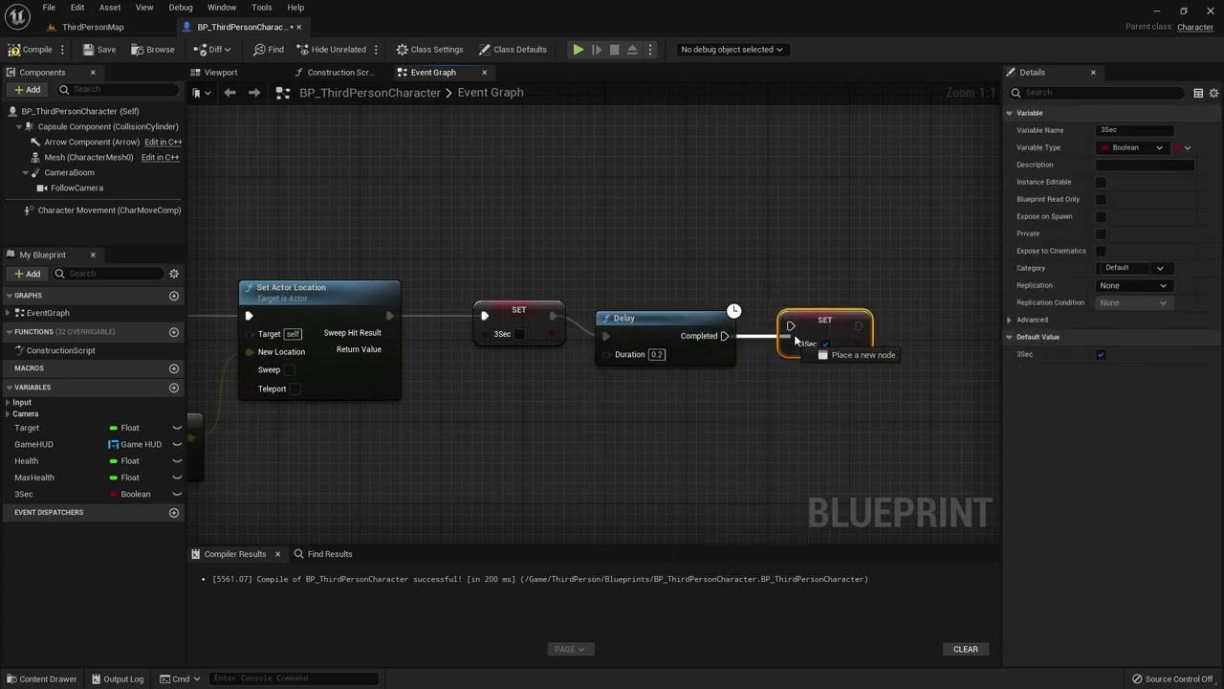
drag(658, 324, 655, 314)
click(654, 343)
text(3)
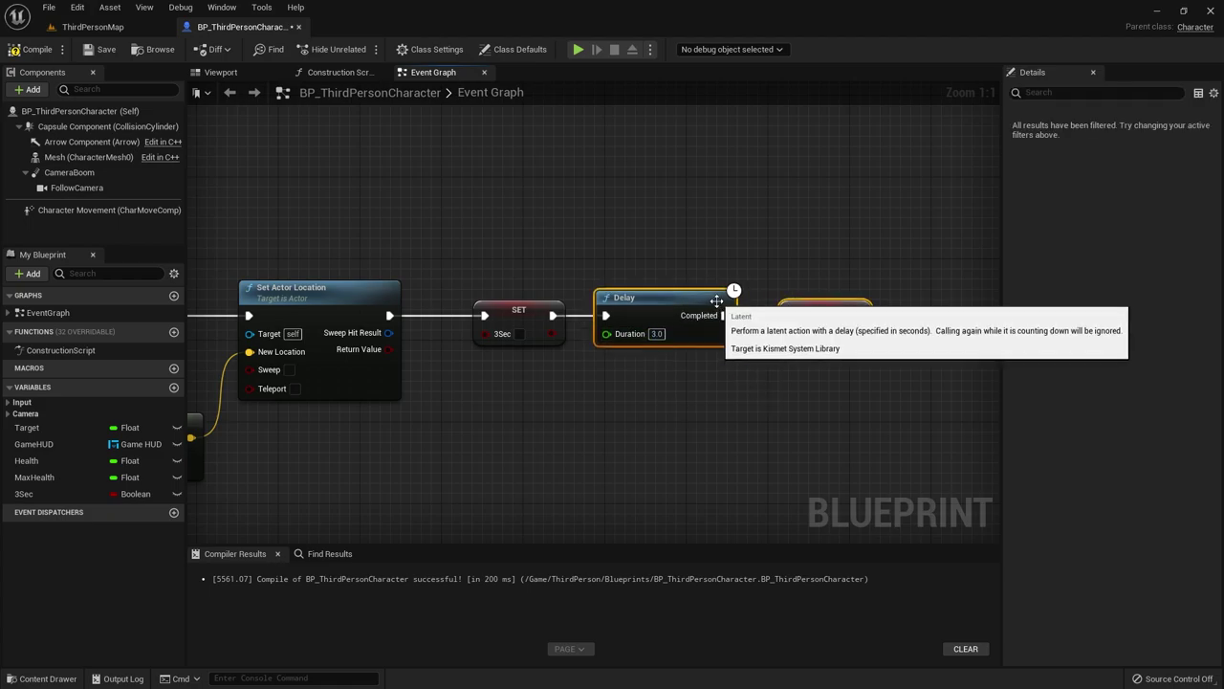
- Align the SET–Delay–SET chain, compile, and return to ThirdPersonMap for a test play
drag(727, 304, 727, 294)
click(49, 53)
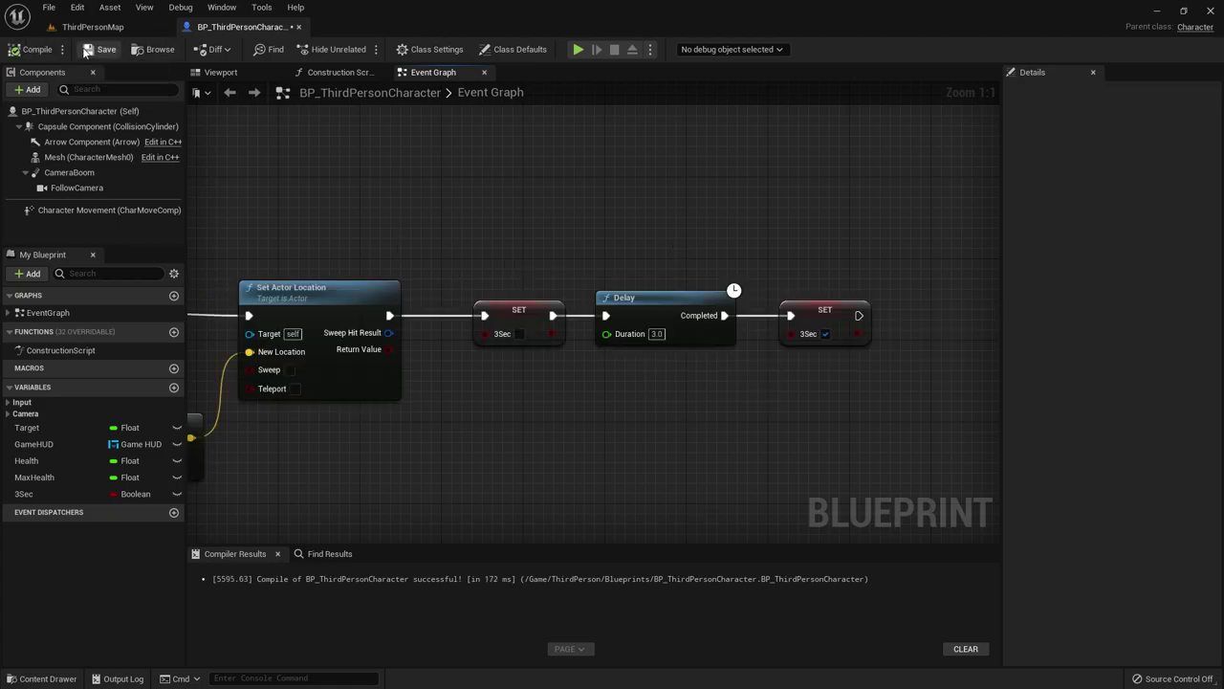
click(128, 31)
click(274, 49)
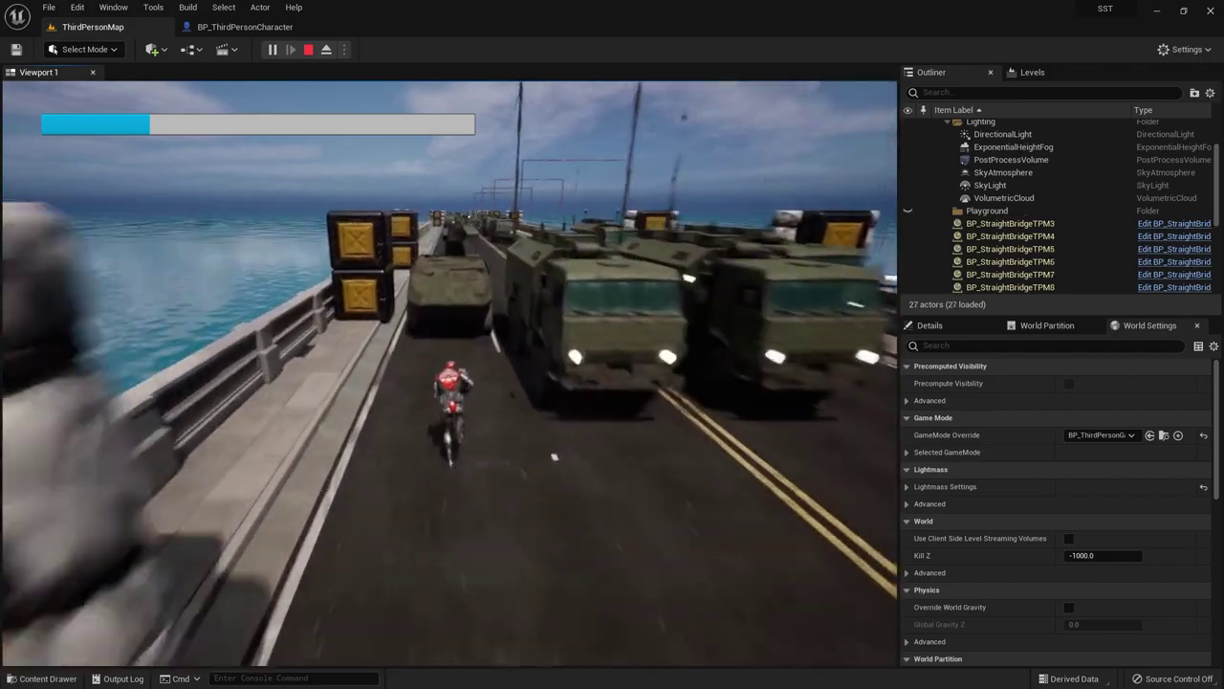
key(Escape)
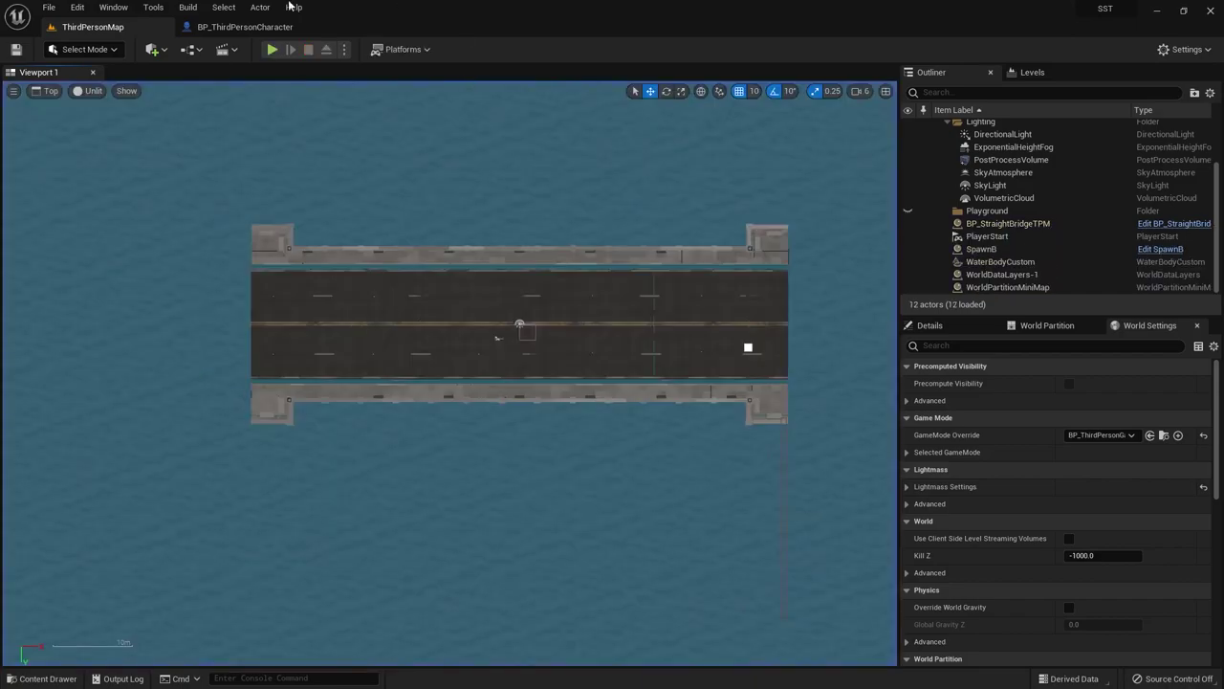
- Back in the character Event Graph, move the Get Actor Location node up
click(229, 32)
scroll(599, 342, down, 2)
right_drag(450, 414, 529, 241)
scroll(478, 352, up, 2)
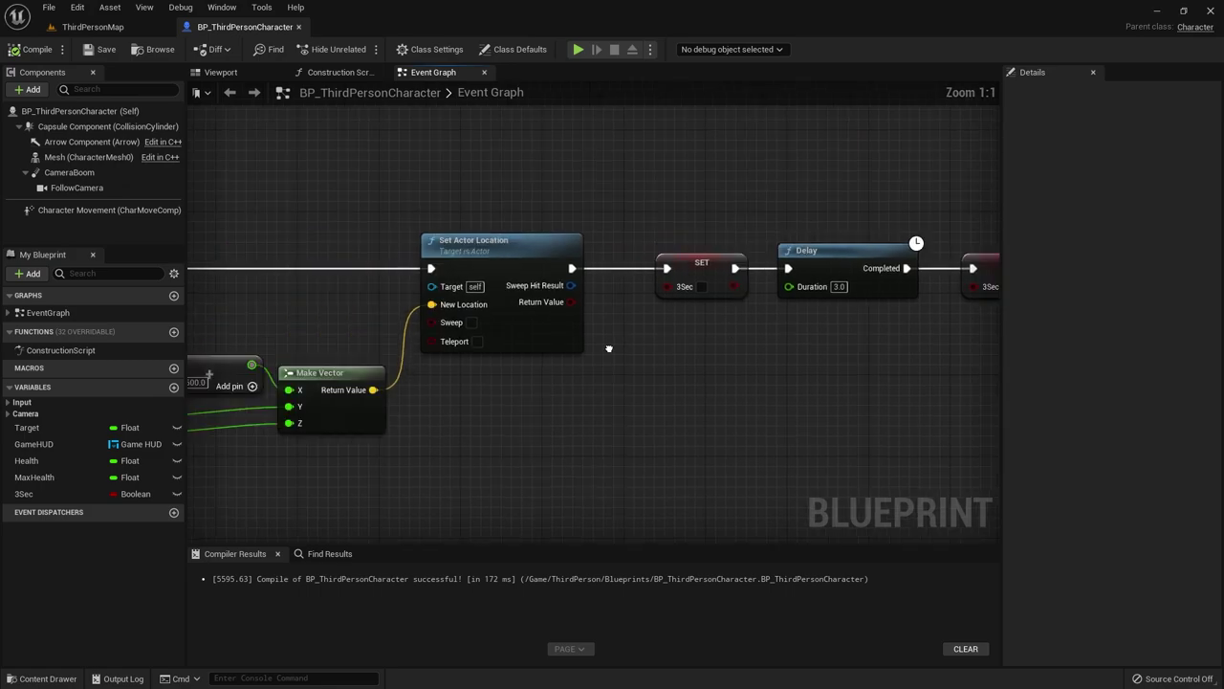
right_drag(715, 380, 452, 300)
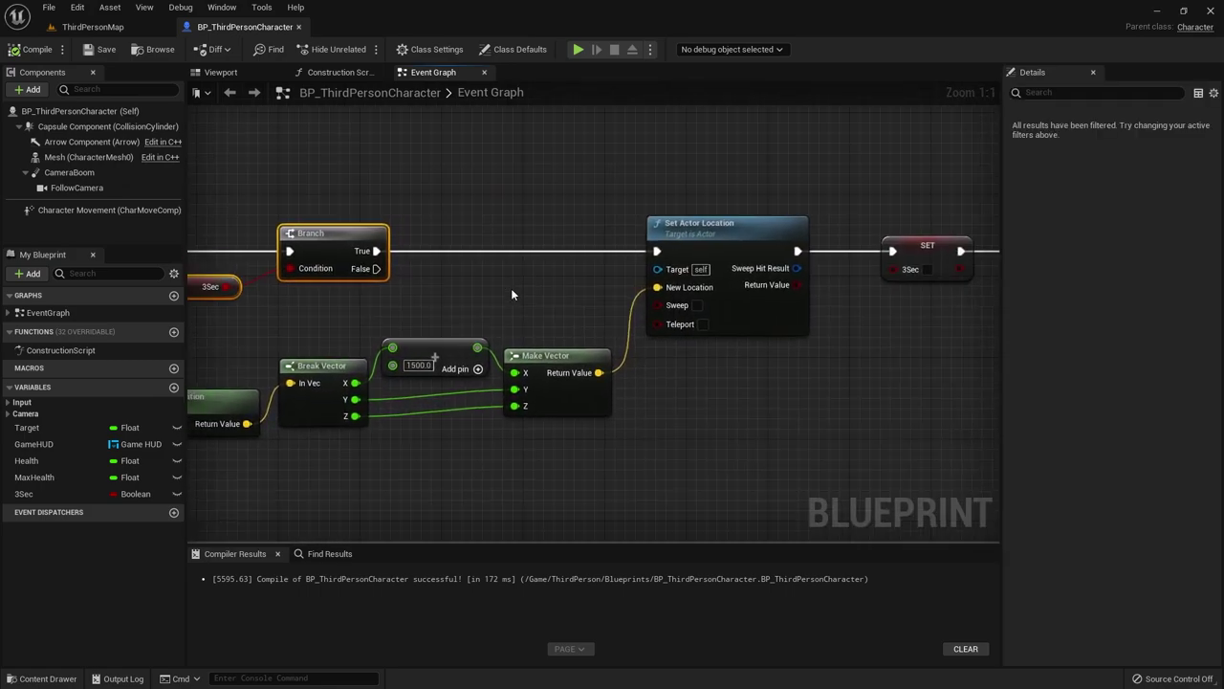
click(656, 260)
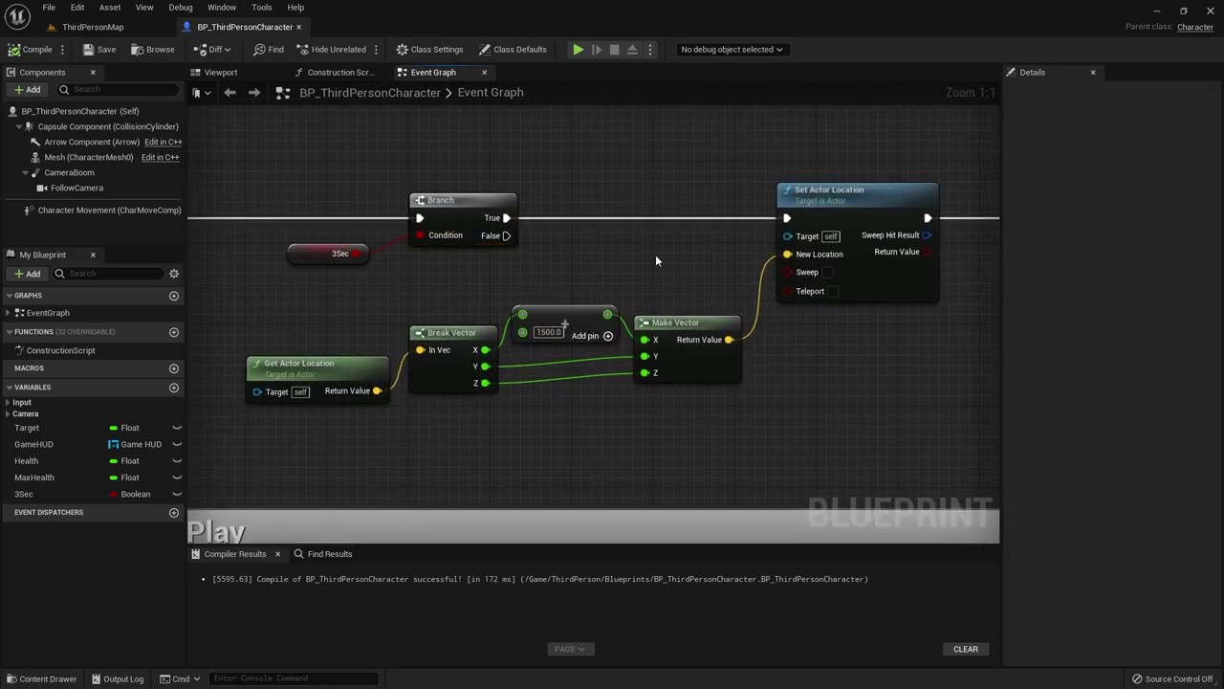
mouse_move(306, 368)
mouse_down()
mouse_move(306, 317)
mouse_move(352, 349)
mouse_up()
- Tidy the SET, Delay and SET 3Sec chain, nudging the first SET 3Sec left
click(537, 342)
right_drag(702, 408, 297, 434)
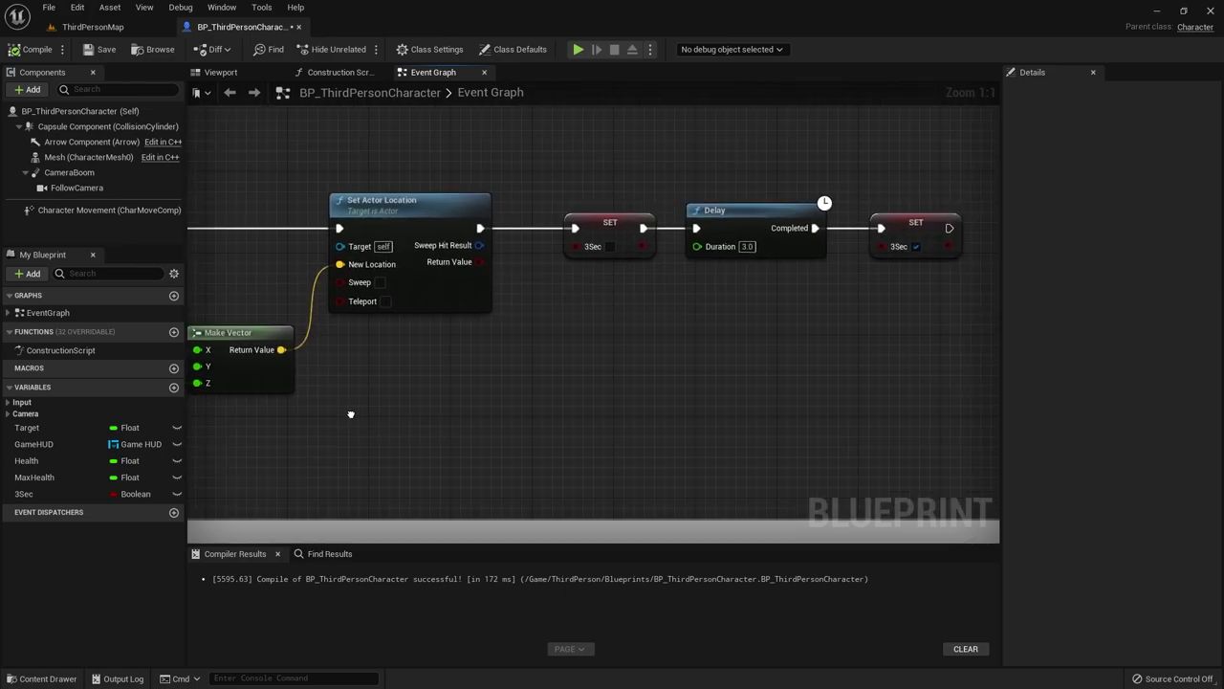
click(536, 251)
drag(540, 266, 532, 269)
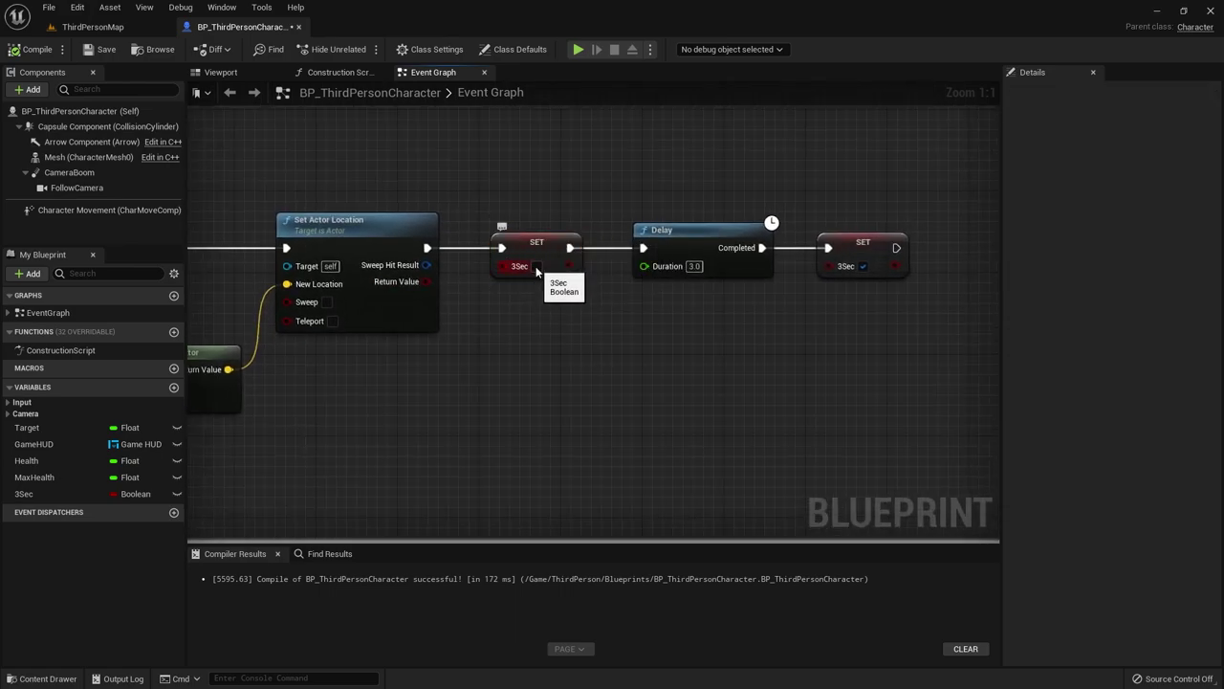
right_drag(614, 308, 565, 339)
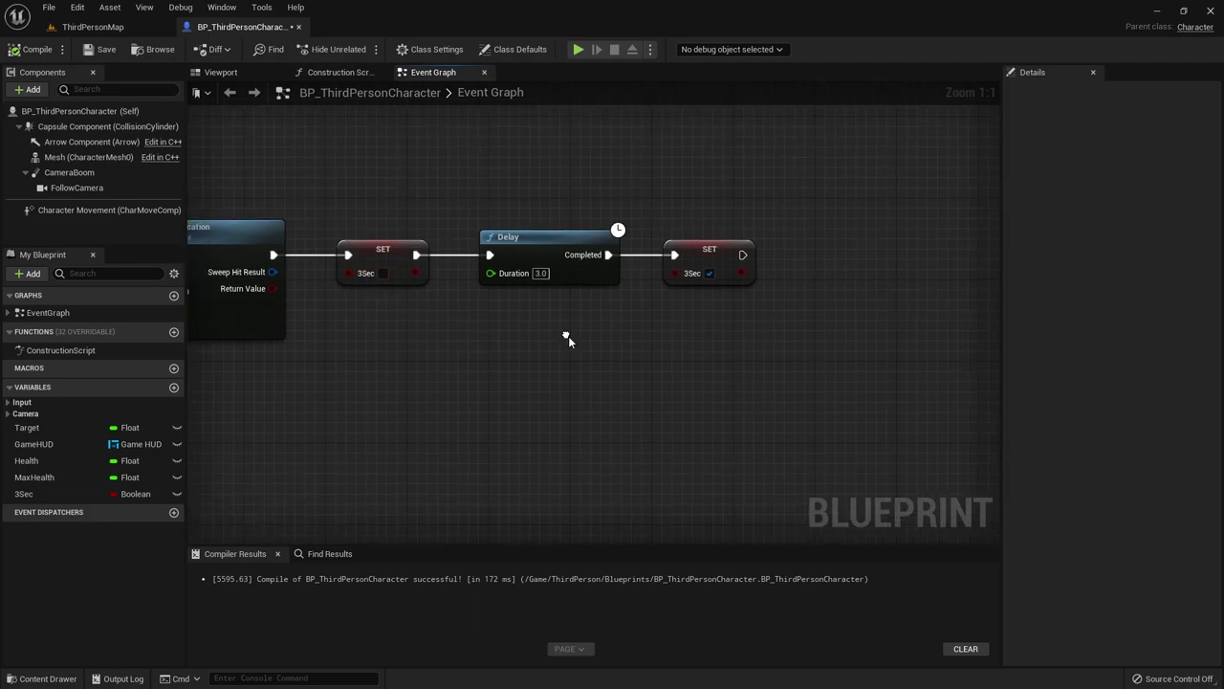
click(590, 259)
click(709, 258)
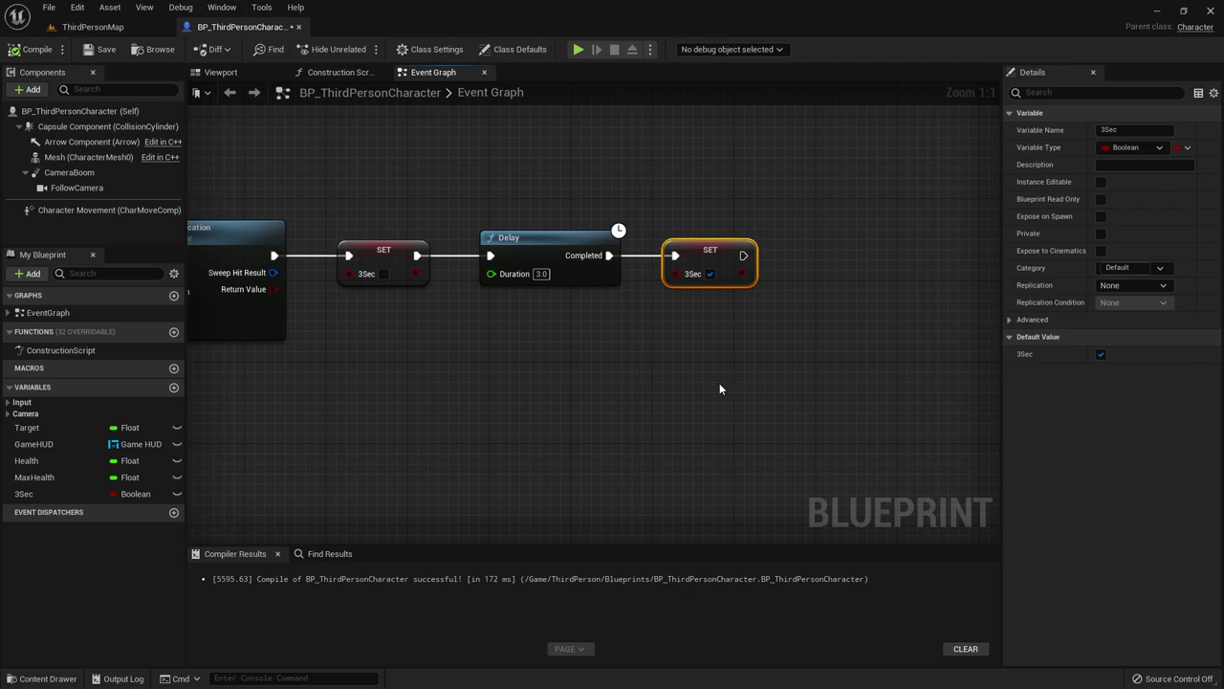
mouse_move(590, 353)
right_down()
mouse_move(604, 260)
mouse_move(773, 292)
right_up()
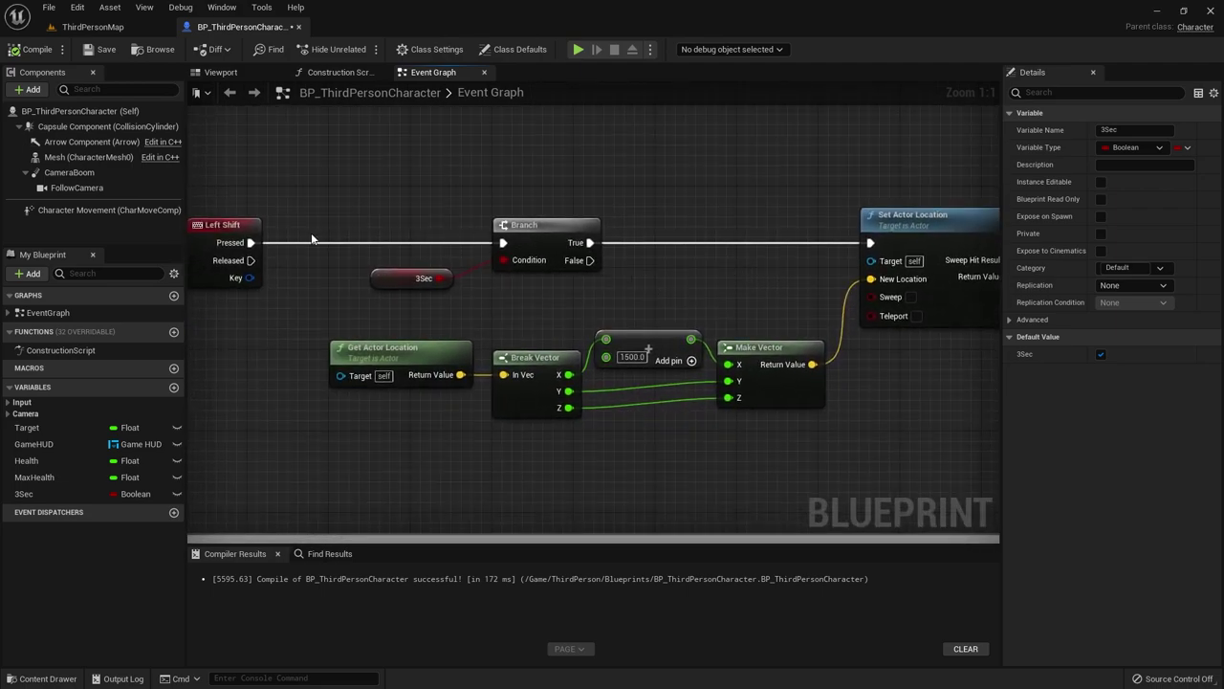
- Switch ThirdPersonMap to Perspective view, select SpawnB, orbit over the bridge, and open the Content Drawer
click(118, 29)
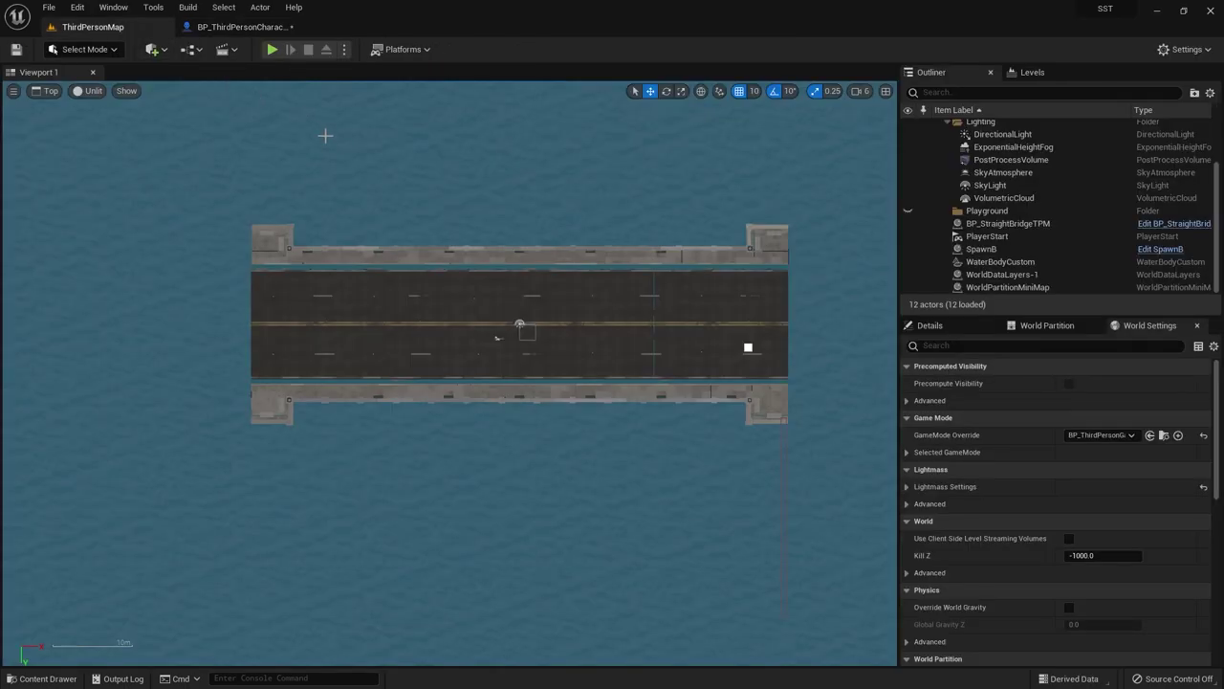
click(783, 494)
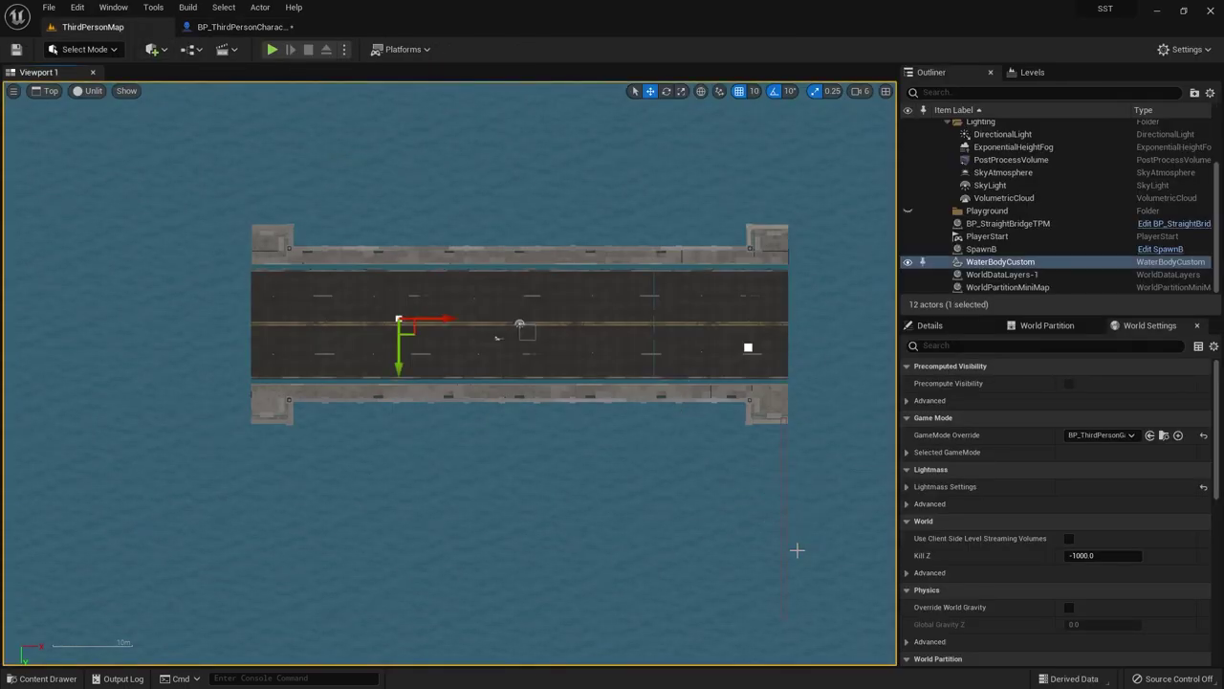
click(42, 90)
click(67, 109)
right_drag(481, 293, 481, 294)
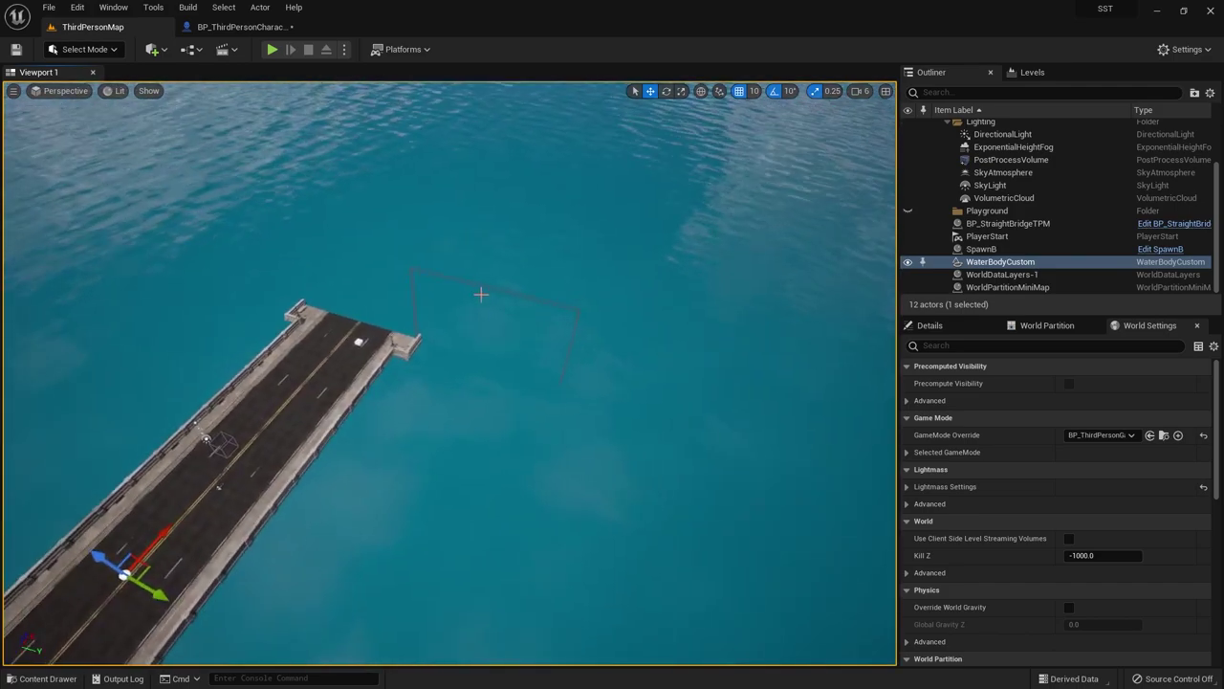
click(358, 341)
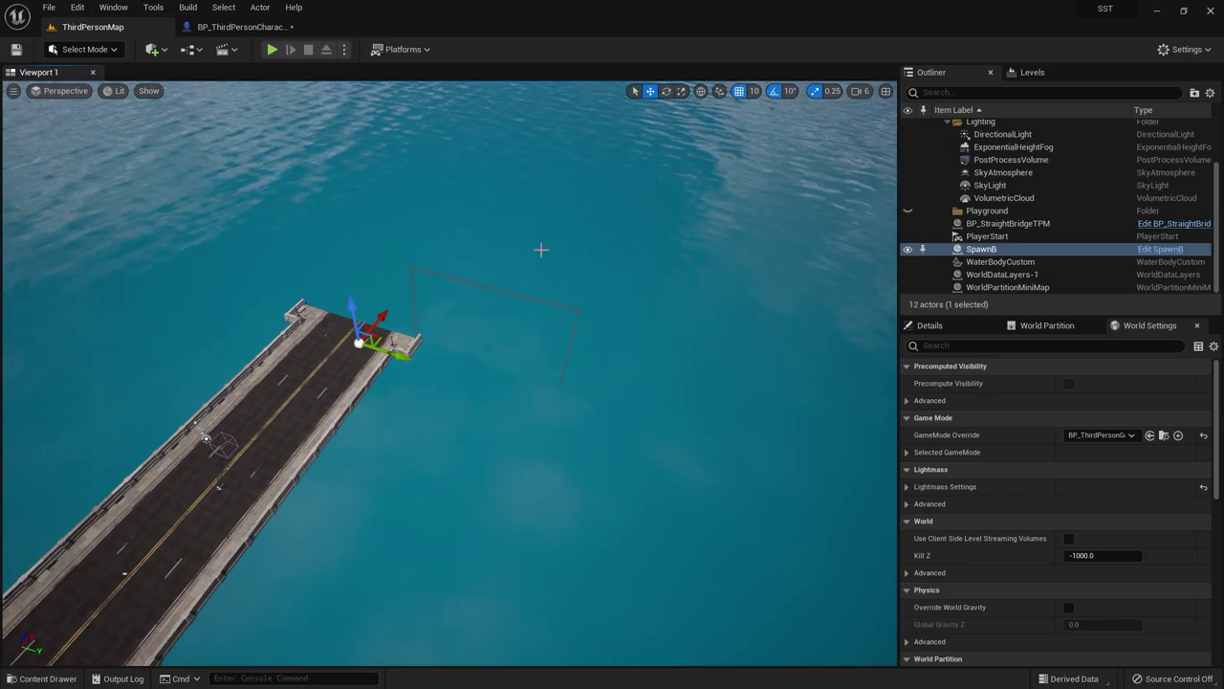
right_drag(618, 380, 285, 326)
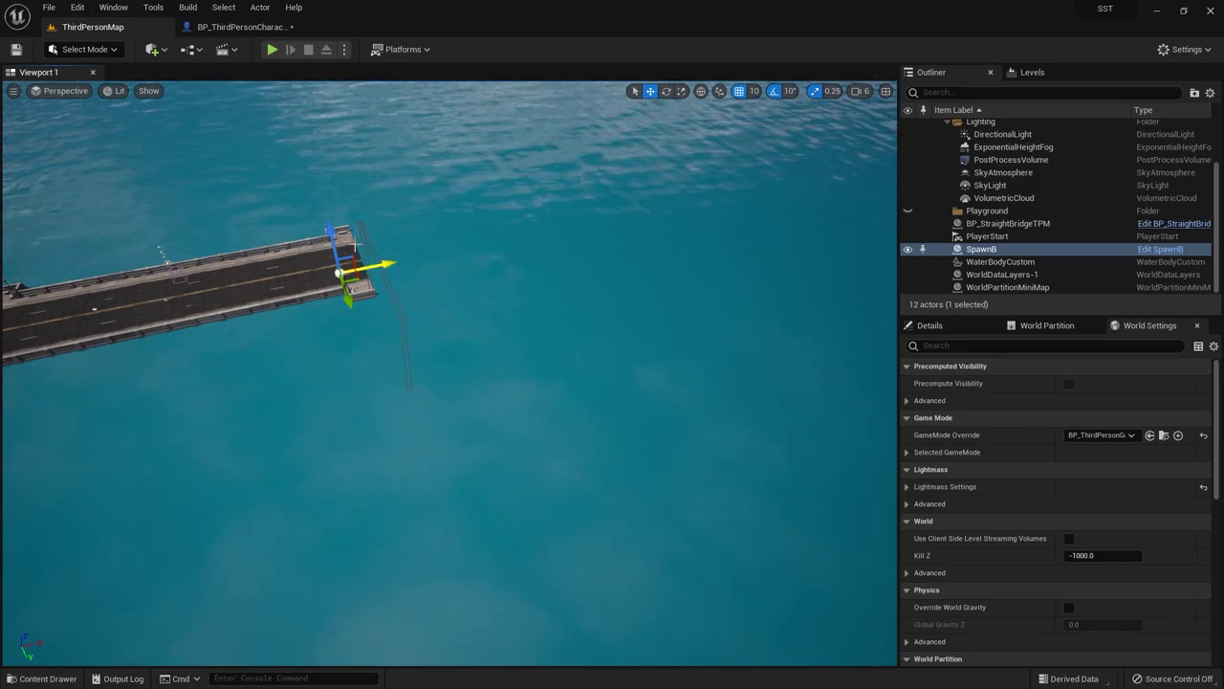
key(ctrl+space)
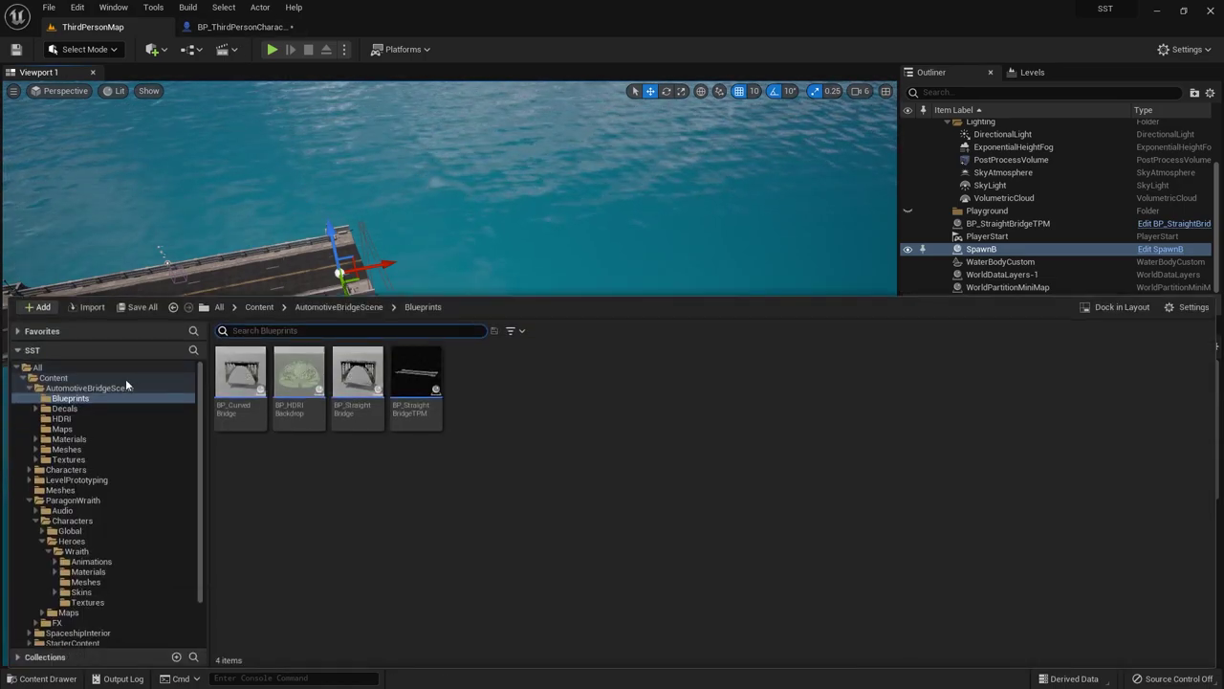
- Open BP_StraightBridgeTPM from the Blueprints folder and select its OLNewBridge box in the Viewport
click(81, 398)
double_click(416, 371)
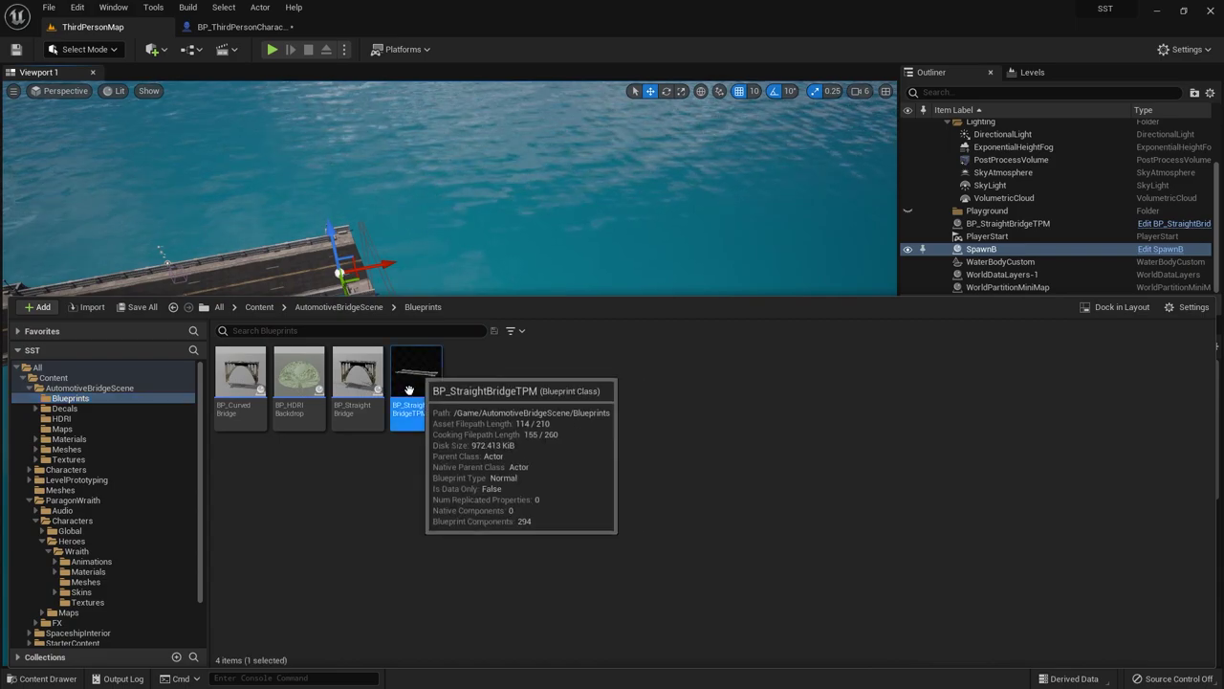
click(238, 71)
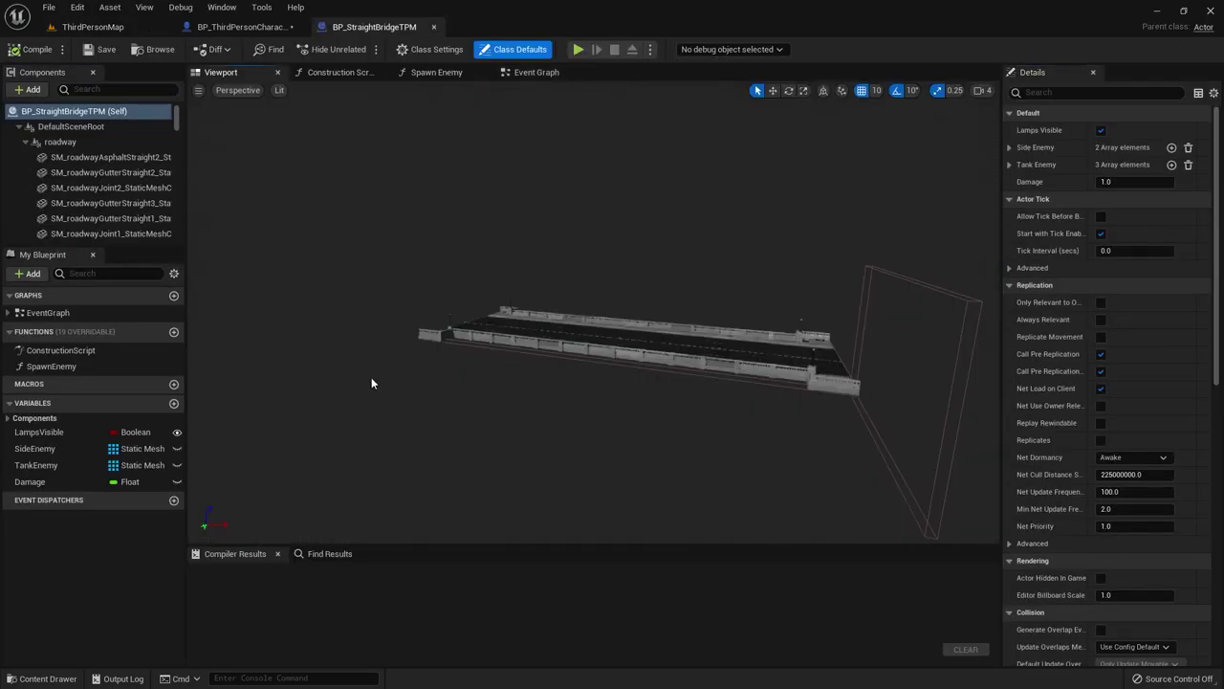
click(936, 293)
- Scale the OLNewBridge box to X 32.5 and move it to Location X 4280
right_drag(936, 294, 823, 400)
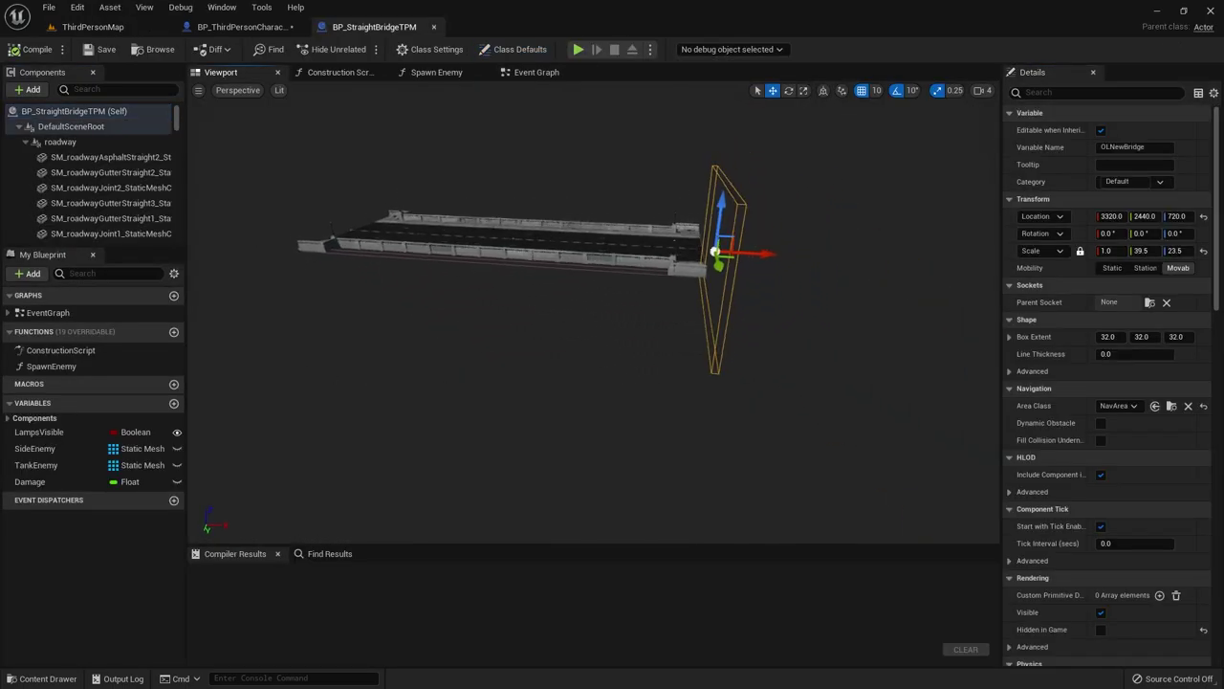
key(e)
key(w)
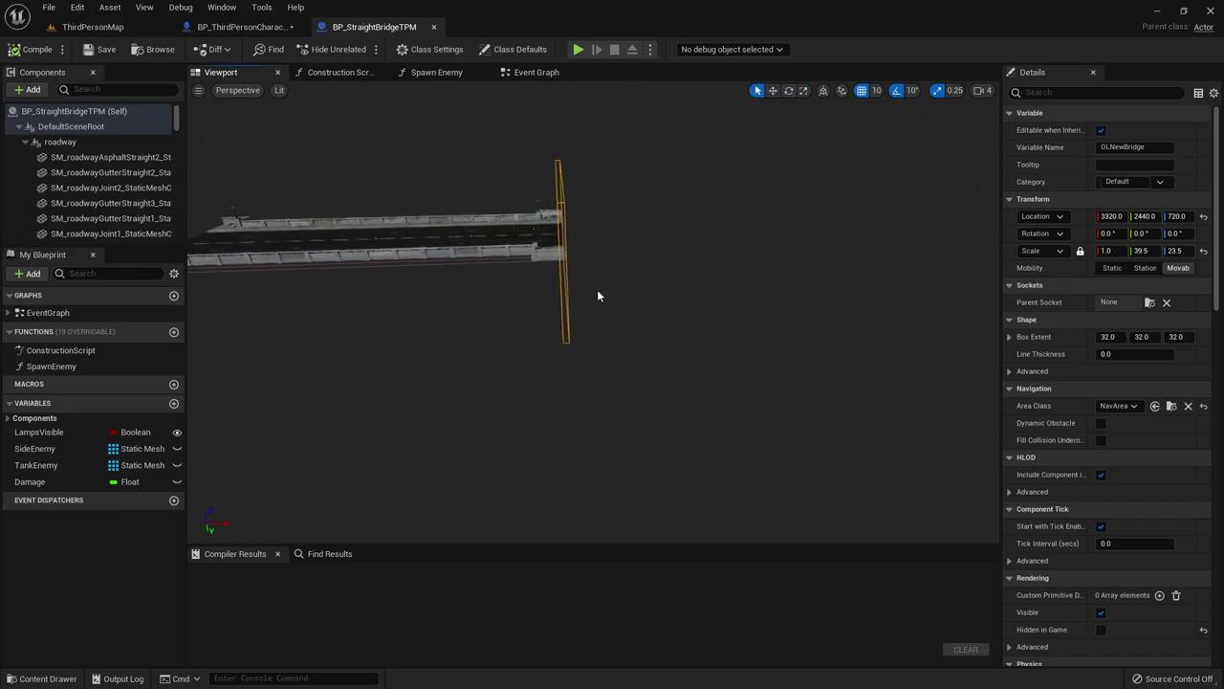
key(r)
drag(600, 237, 861, 236)
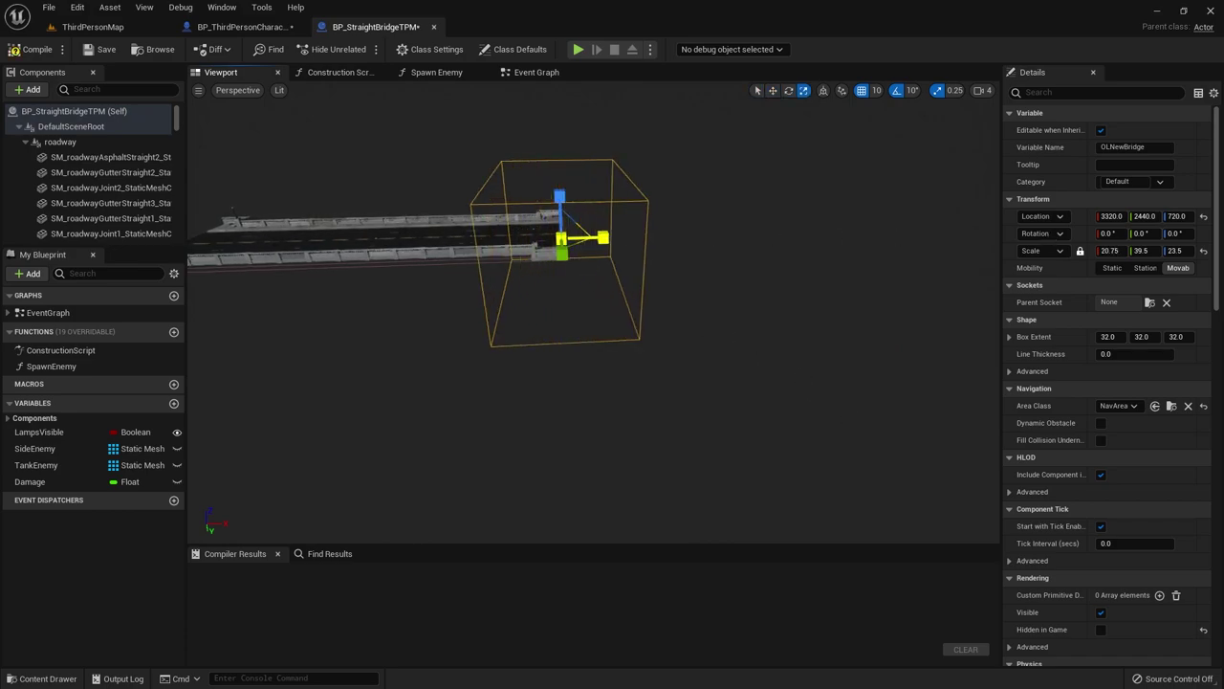
drag(608, 237, 688, 245)
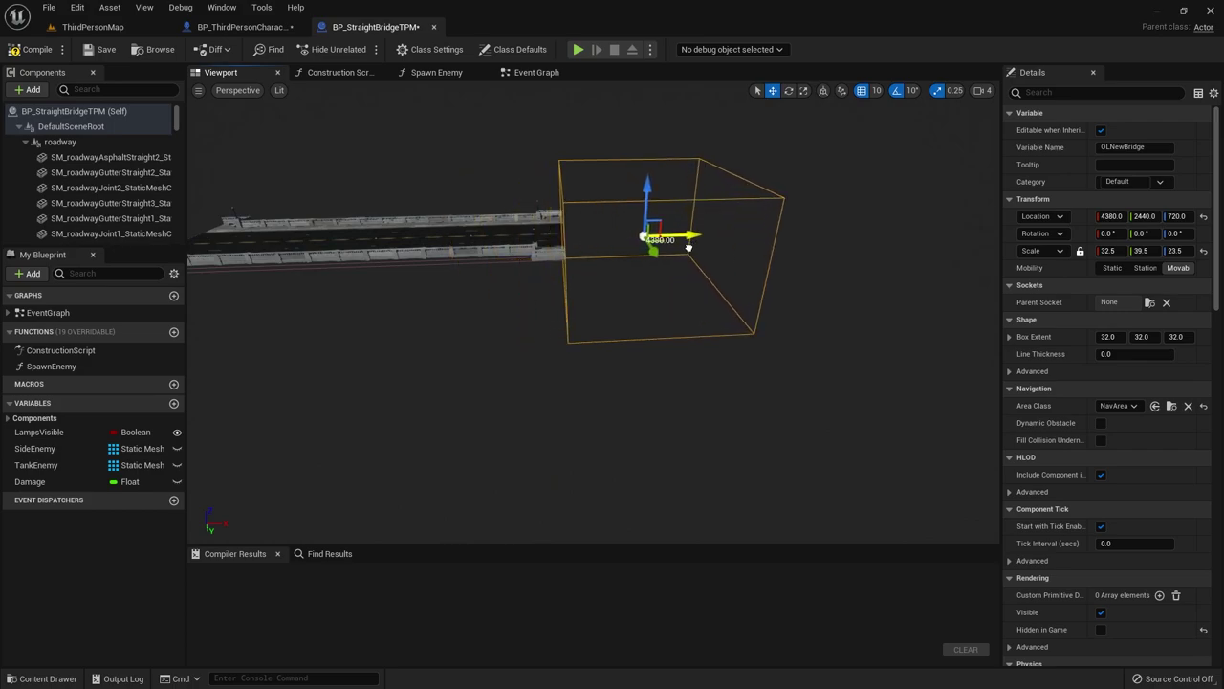
drag(688, 245, 679, 251)
mouse_move(679, 251)
right_down()
mouse_move(727, 251)
mouse_move(543, 309)
right_up()
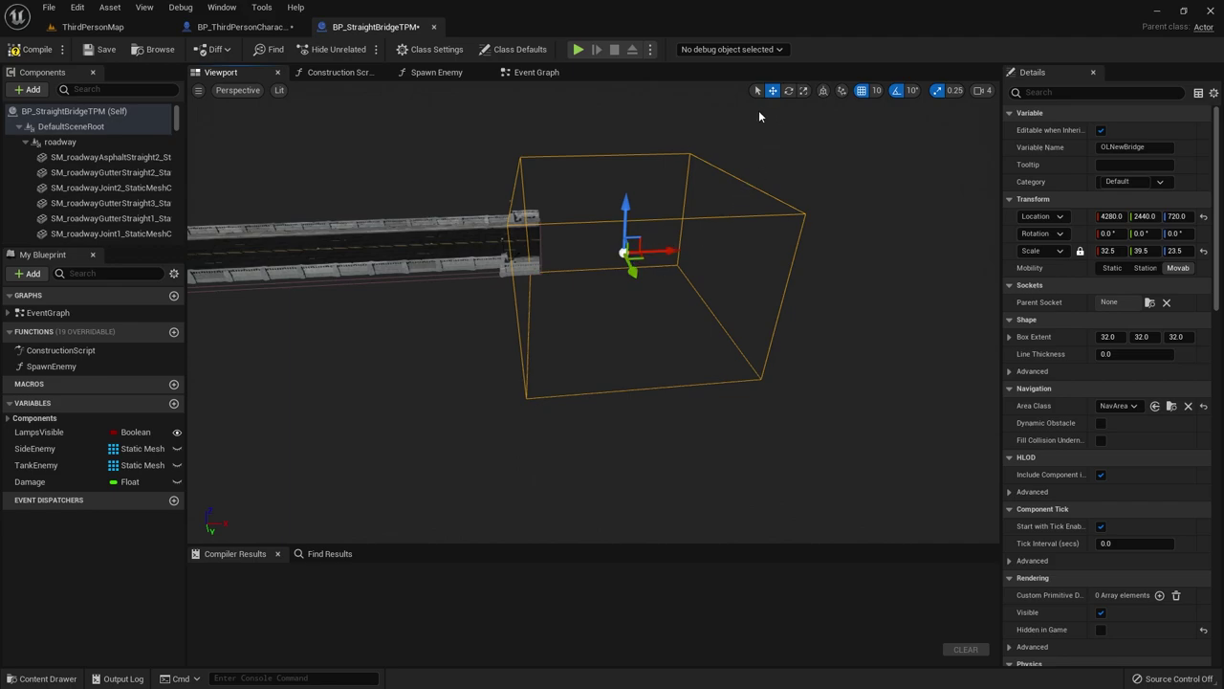
click(804, 91)
drag(666, 252, 665, 252)
click(1109, 216)
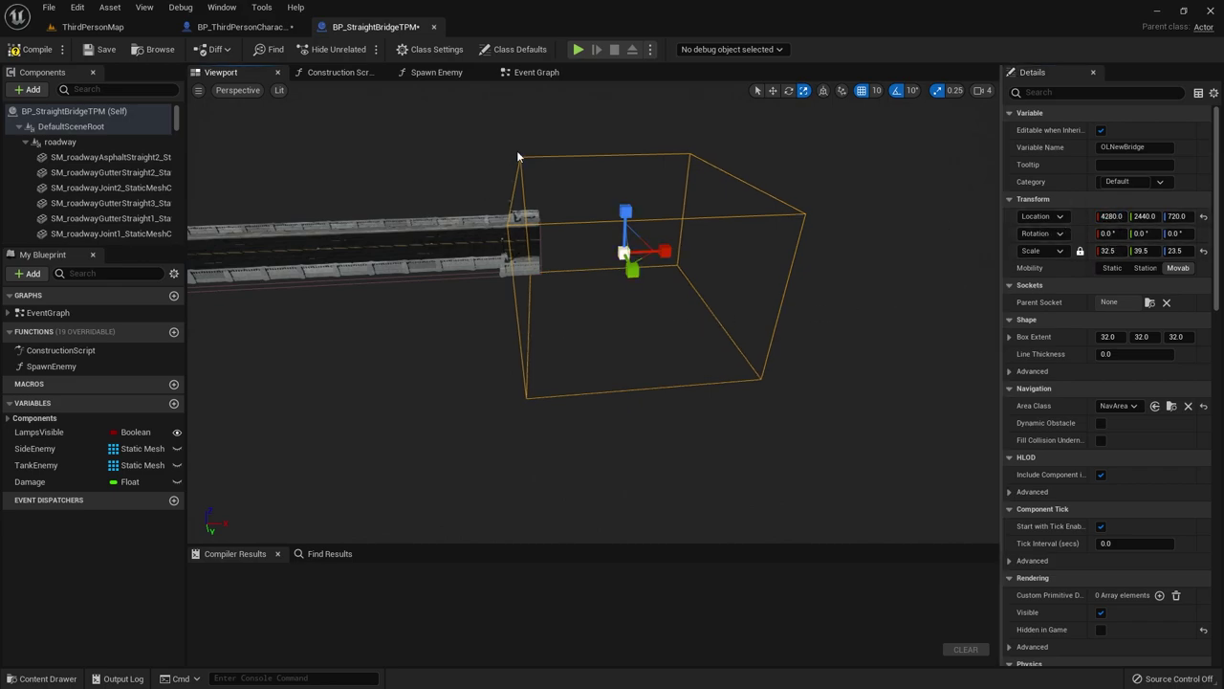
- In Top view, measure the roughly 2020-unit gap past the bridge end, then playtest and stop
click(112, 32)
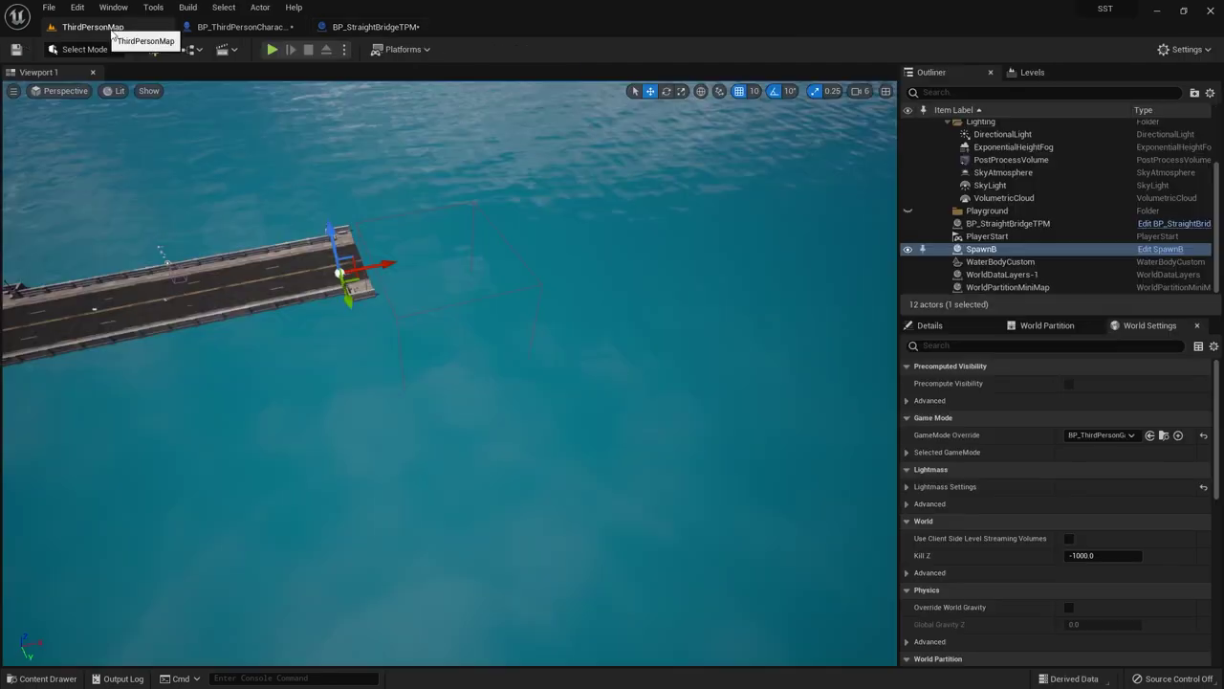
click(63, 91)
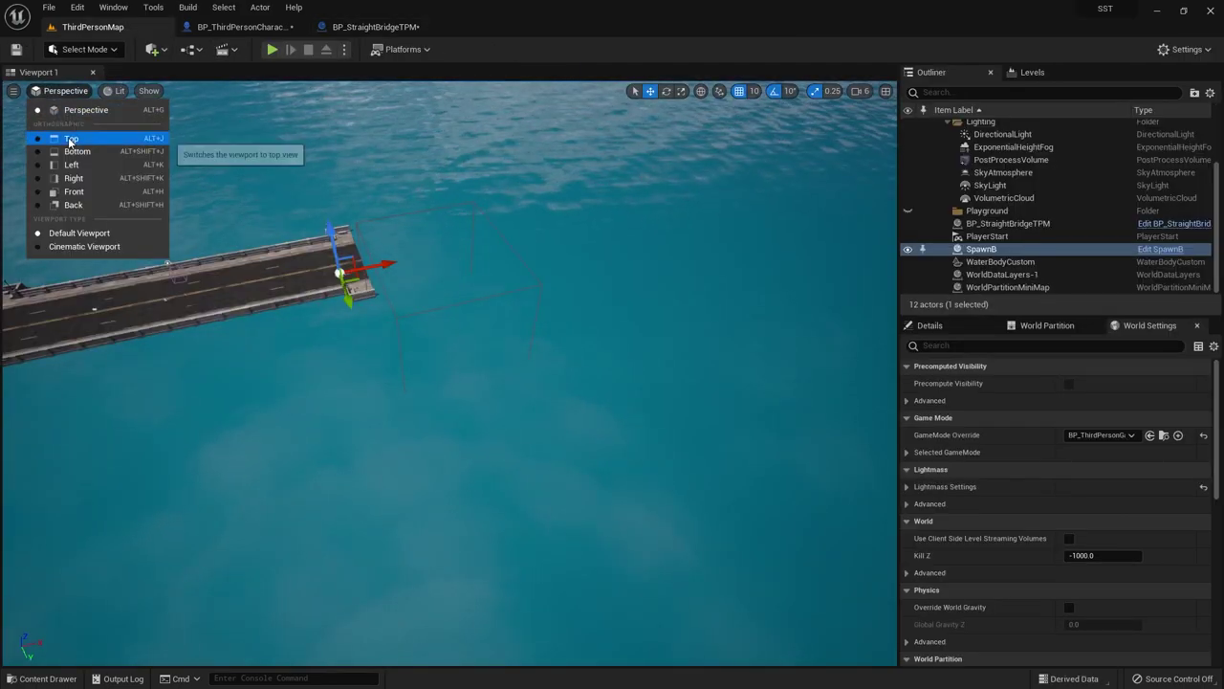
click(70, 140)
right_drag(656, 322, 492, 271)
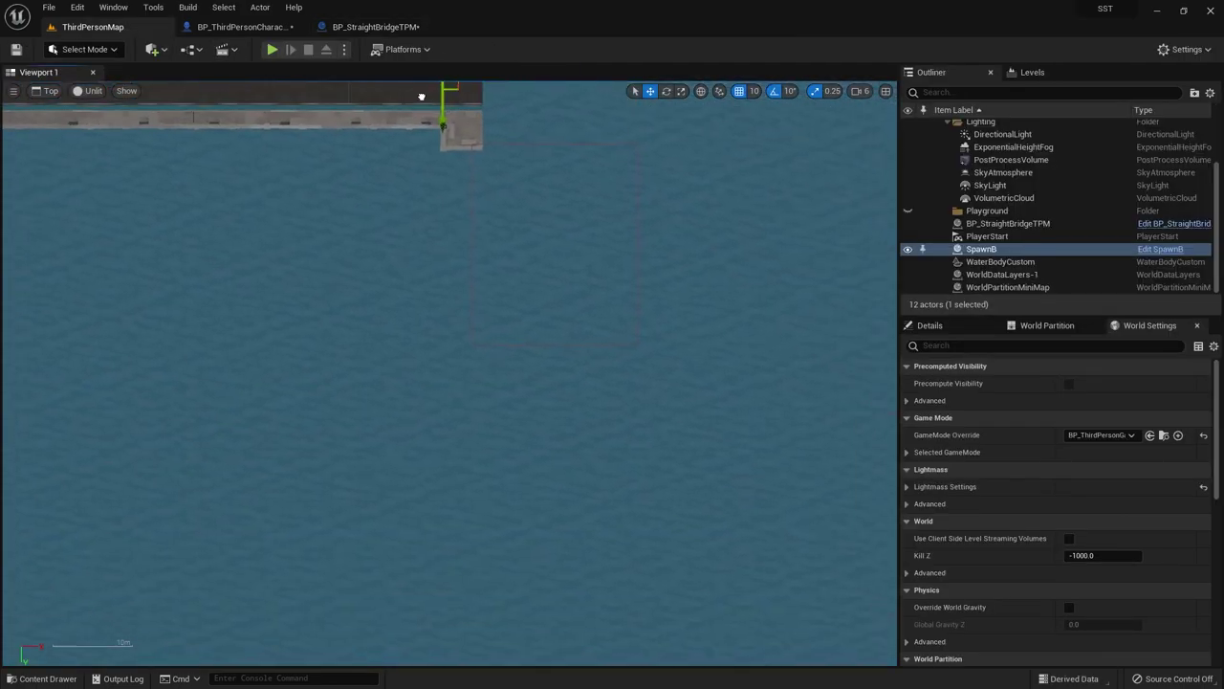
middle_drag(571, 280, 638, 279)
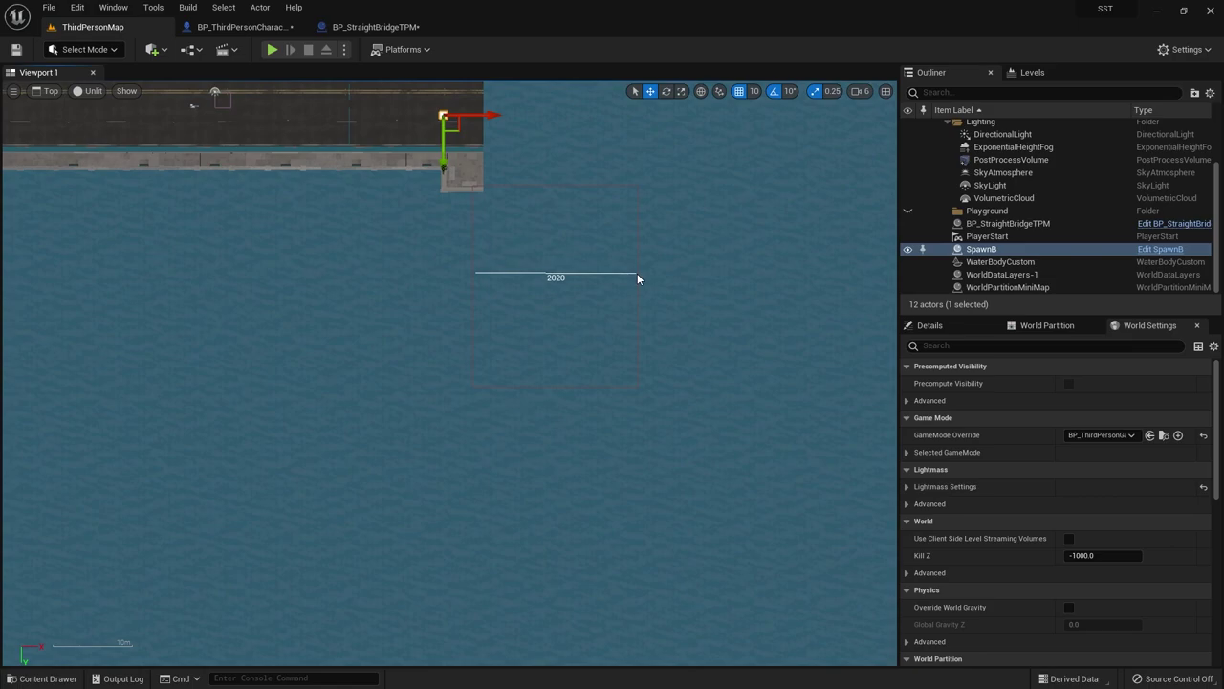
middle_drag(637, 279, 635, 272)
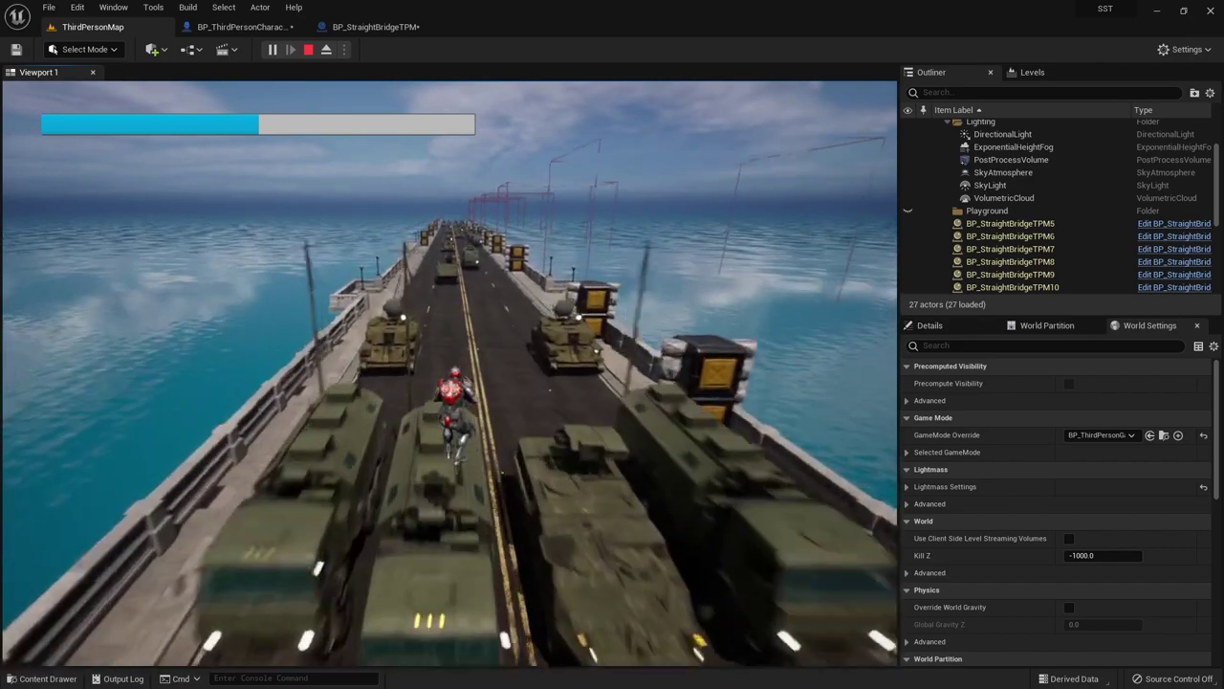
key(Escape)
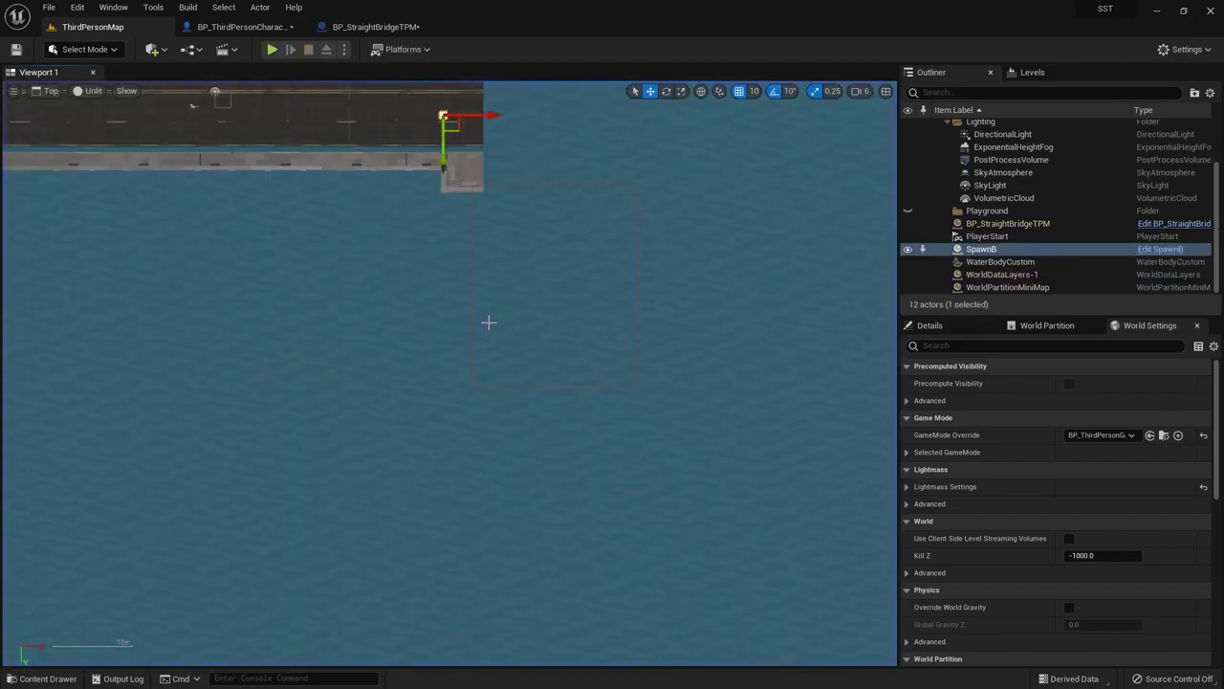
- Select all the Left Shift blink nodes and wrap them in a comment titled 'Blink'
click(244, 25)
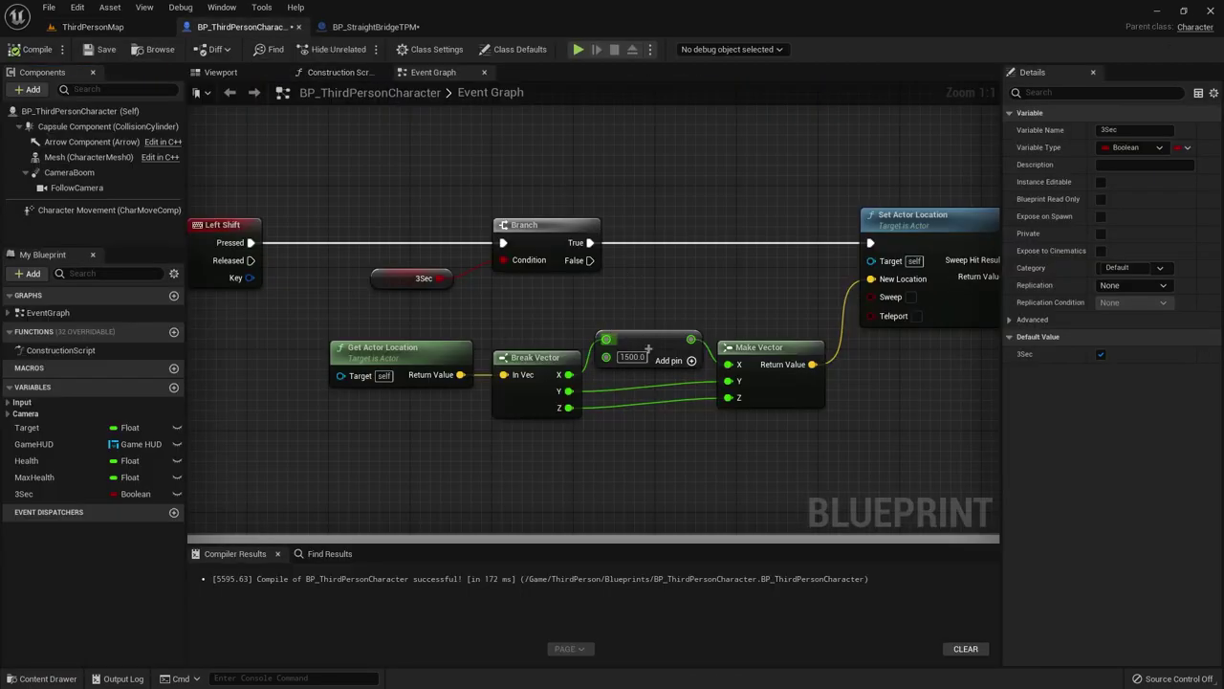
scroll(648, 349, down, 5)
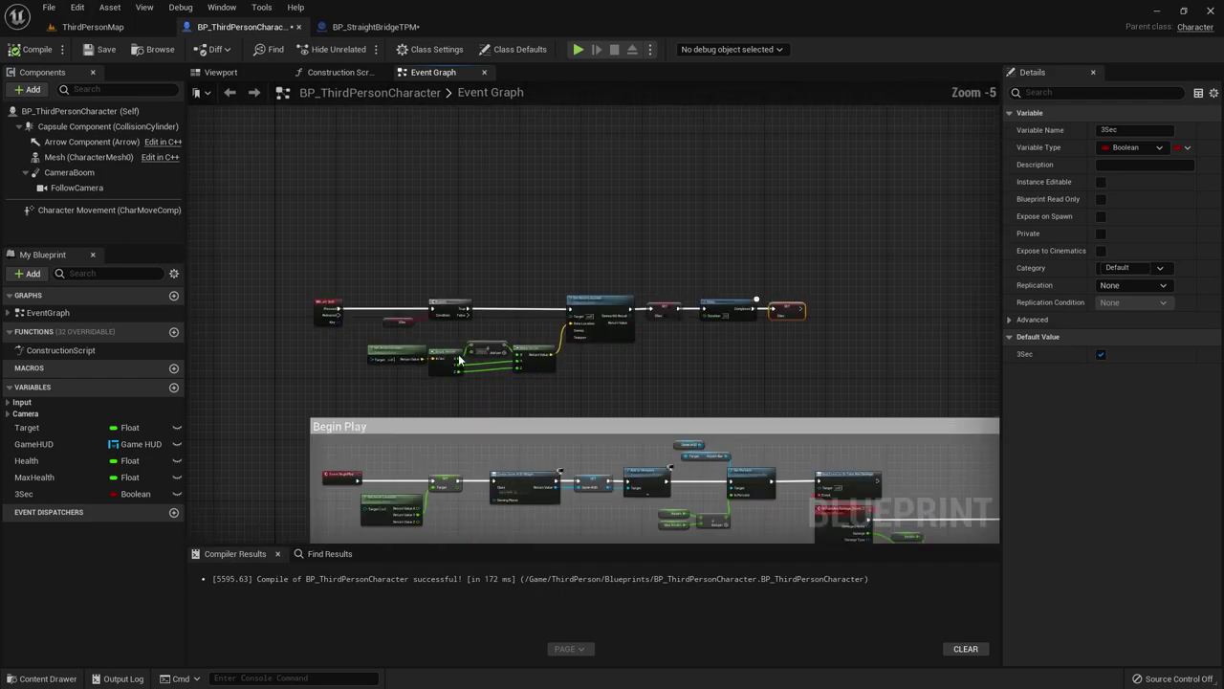
right_drag(459, 360, 426, 328)
drag(254, 206, 826, 362)
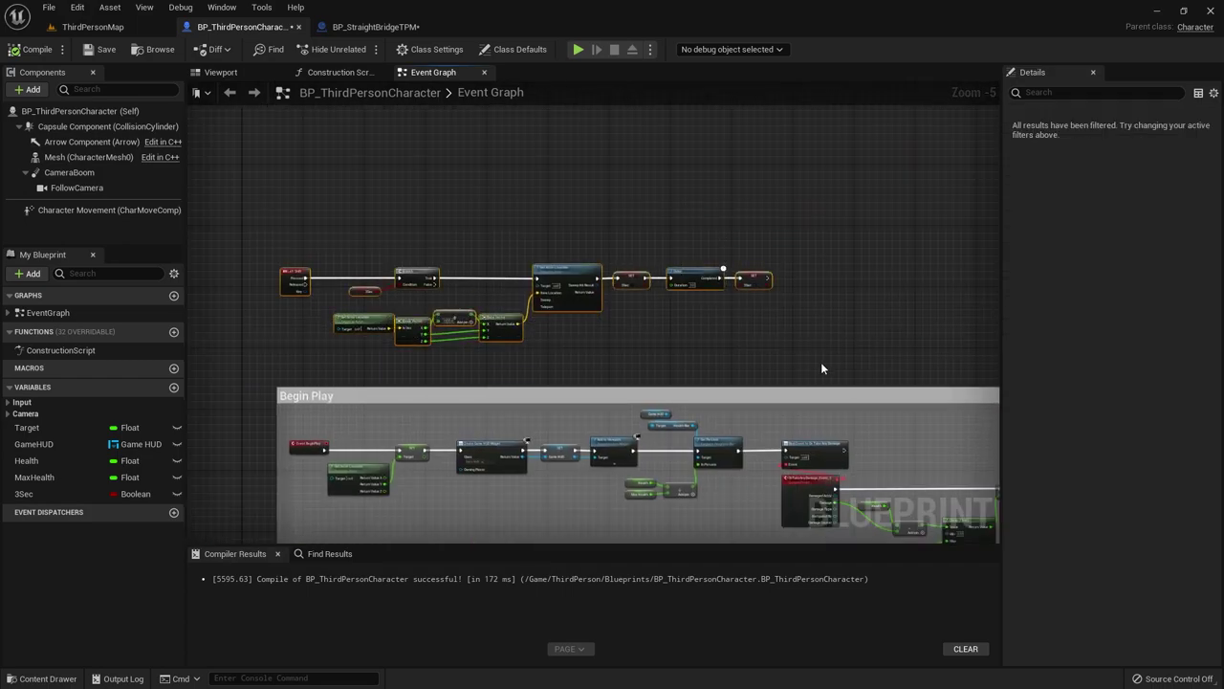
key(c)
scroll(305, 277, up, 2)
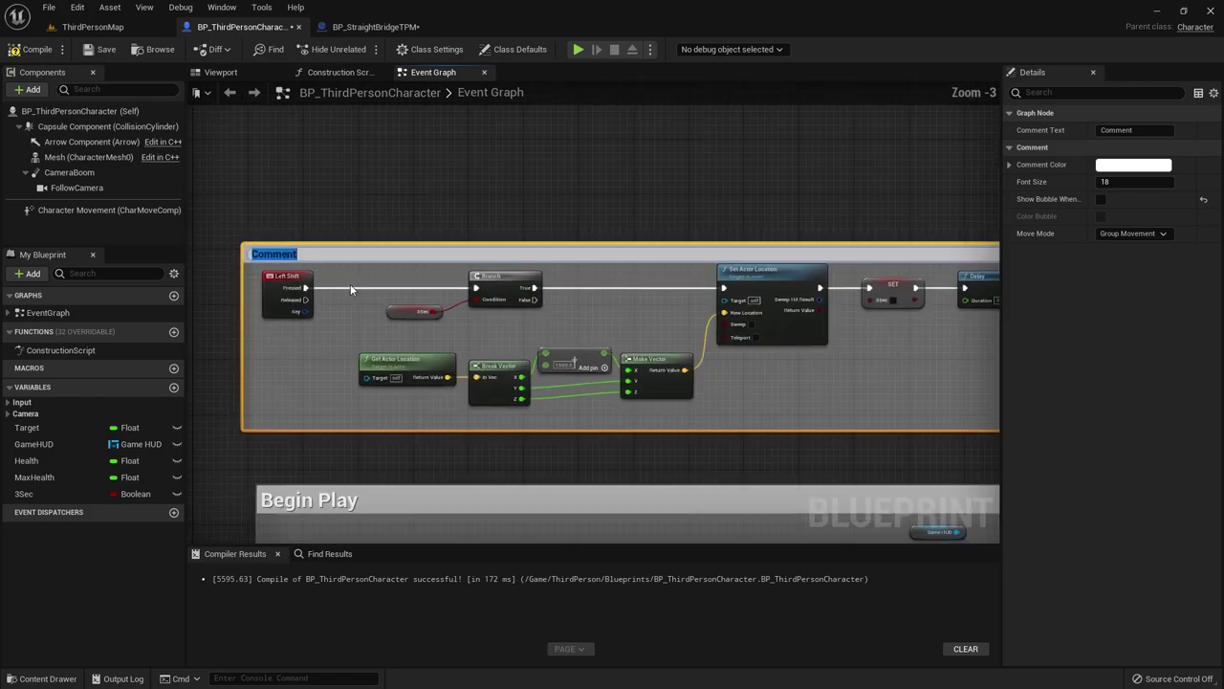
text(Bli)
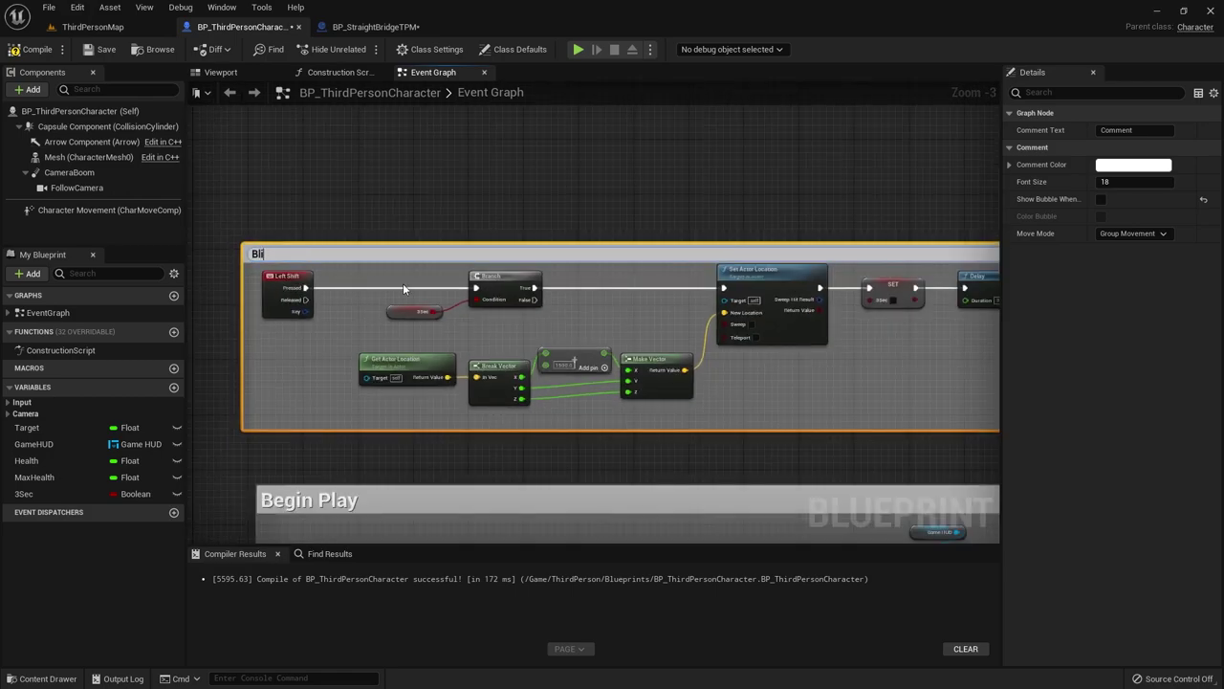
text(nk)
key(Return)
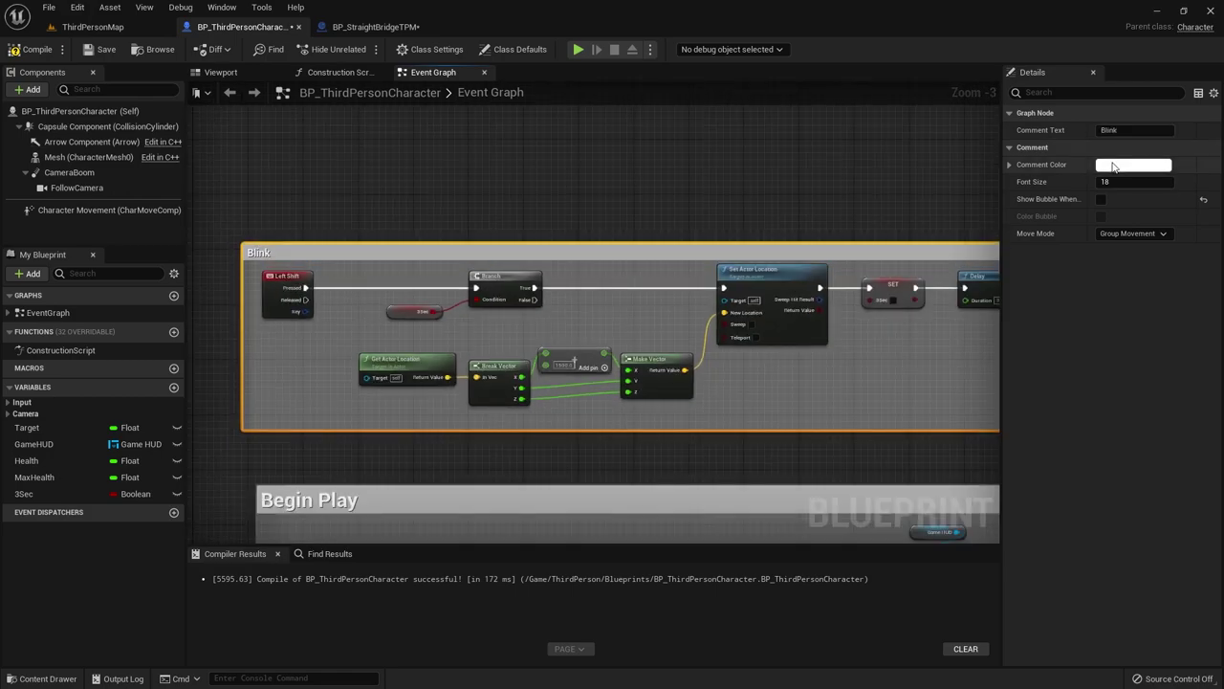
- Set the Blink comment's font size to 40 and shift it slightly right
click(1146, 182)
key(Return)
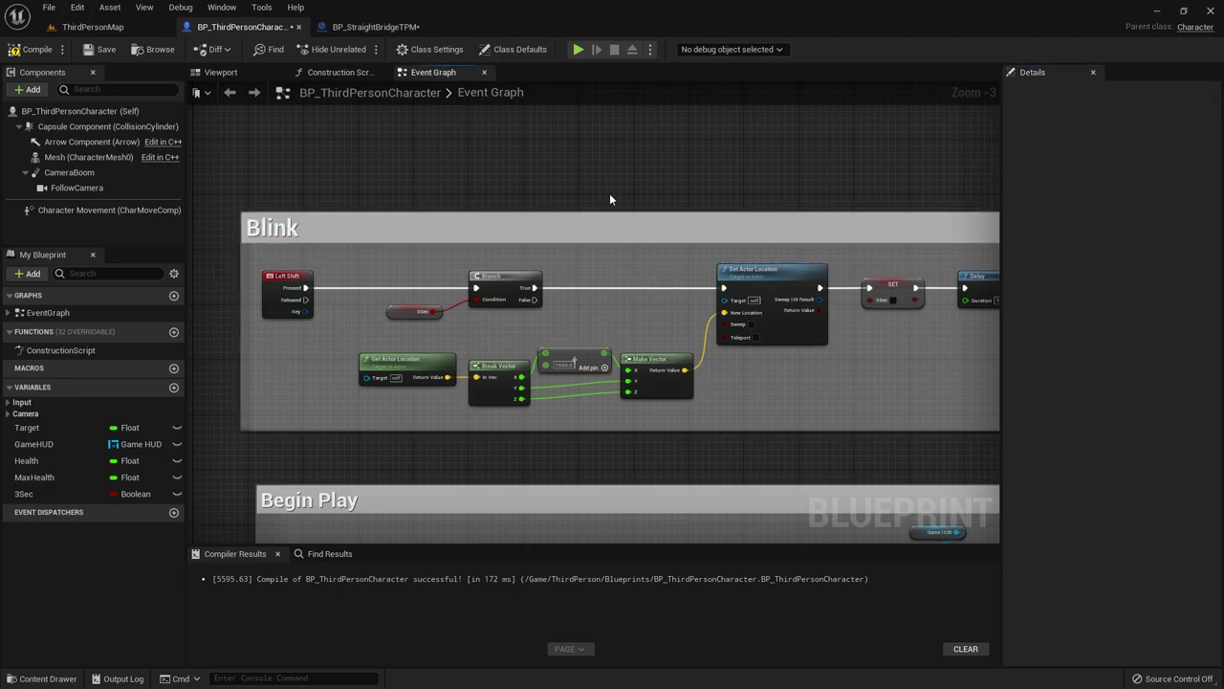
mouse_move(435, 239)
mouse_down()
mouse_move(486, 245)
mouse_move(456, 246)
mouse_up()
right_drag(466, 448, 505, 357)
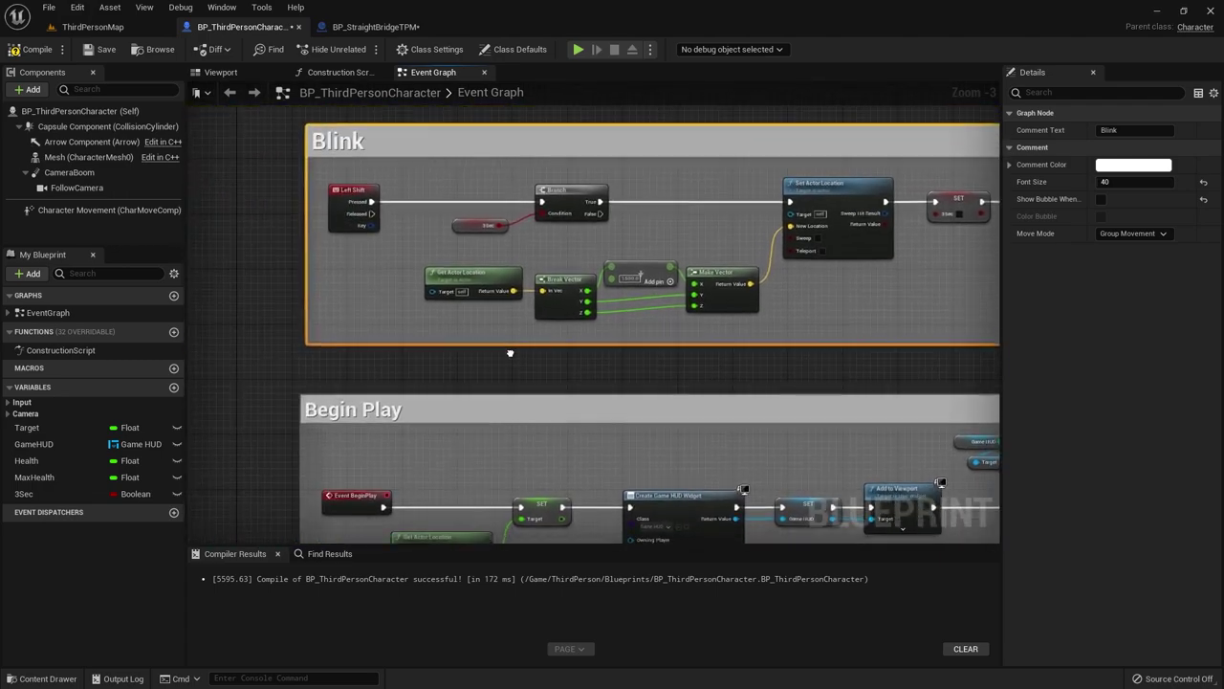
scroll(360, 373, down, 1)
scroll(360, 374, down, 1)
click(382, 349)
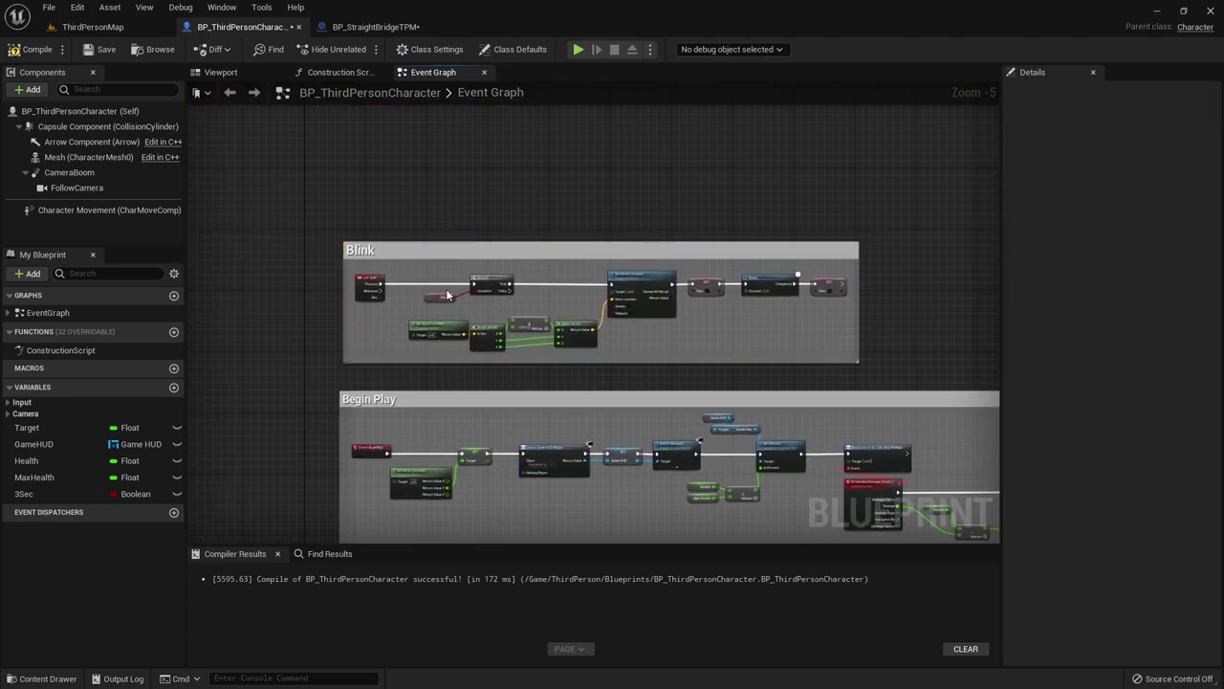
scroll(545, 345, up, 2)
scroll(580, 330, up, 2)
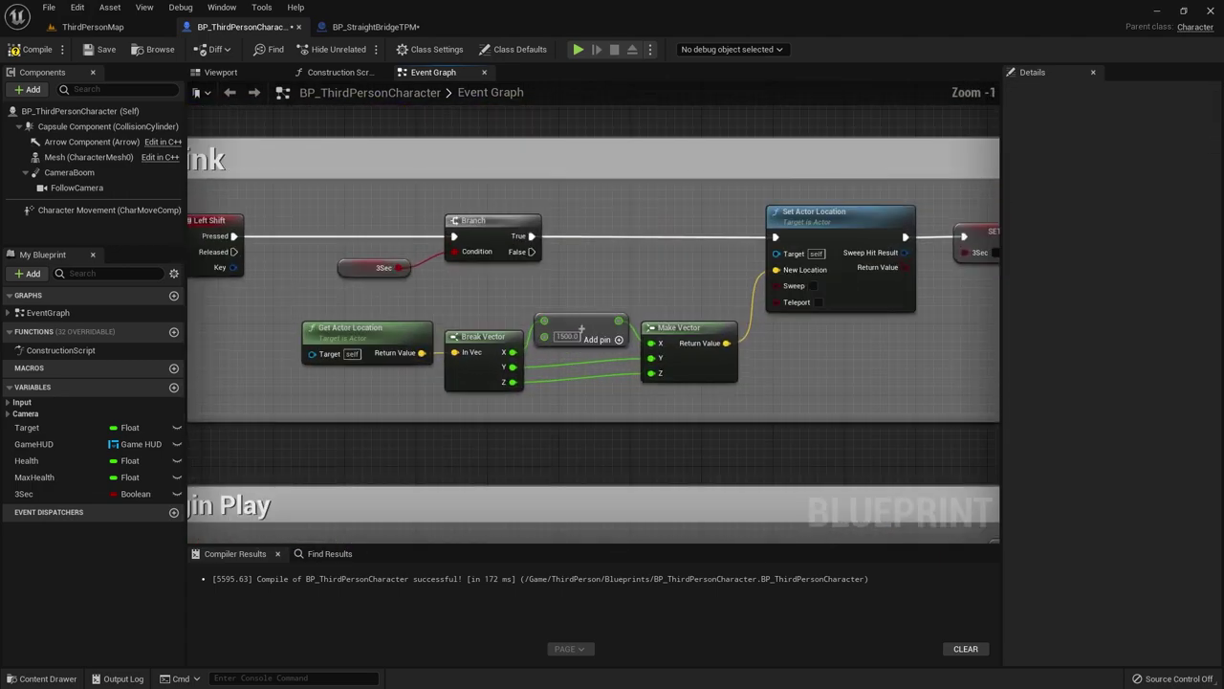
right_drag(284, 295, 375, 343)
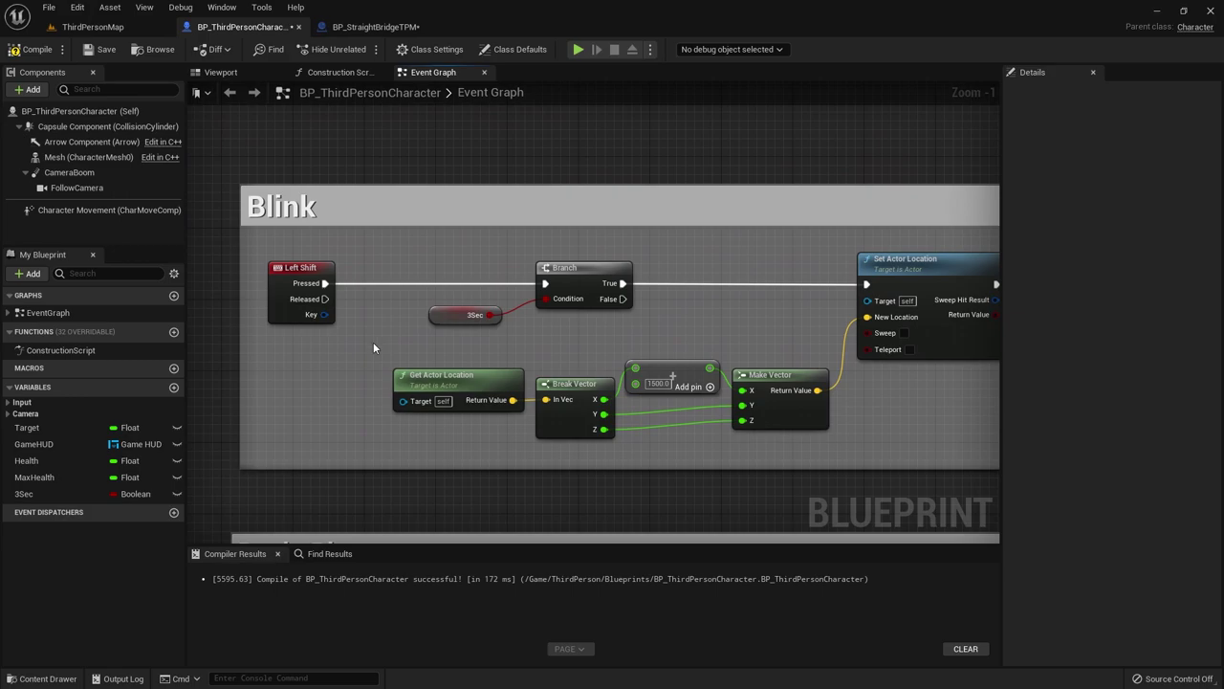